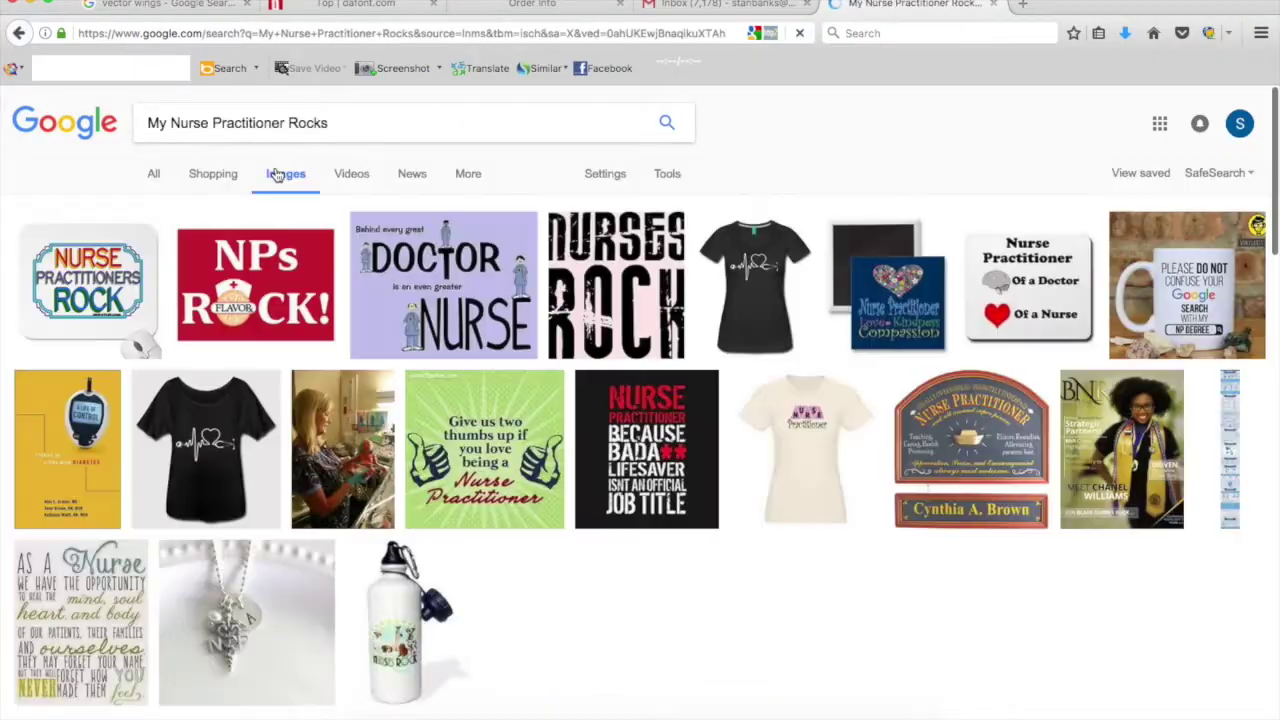
Step: Search Google Images for 'Nurse Practitioner Vector' and browse the results
scroll(462, 449, "down", 5)
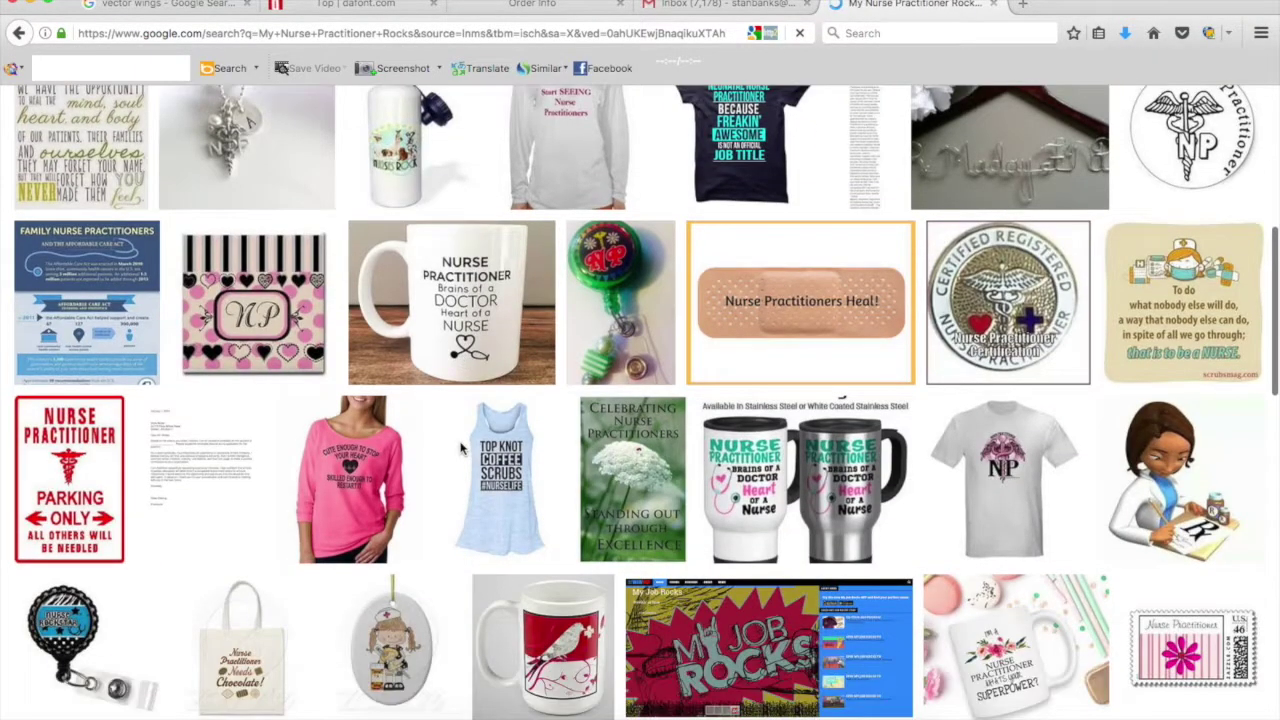
scroll(462, 449, "up", 10)
left_click(400, 122)
key("BackSpace")
key("BackSpace")
key("BackSpace")
key("BackSpace")
key("BackSpace")
key("BackSpace")
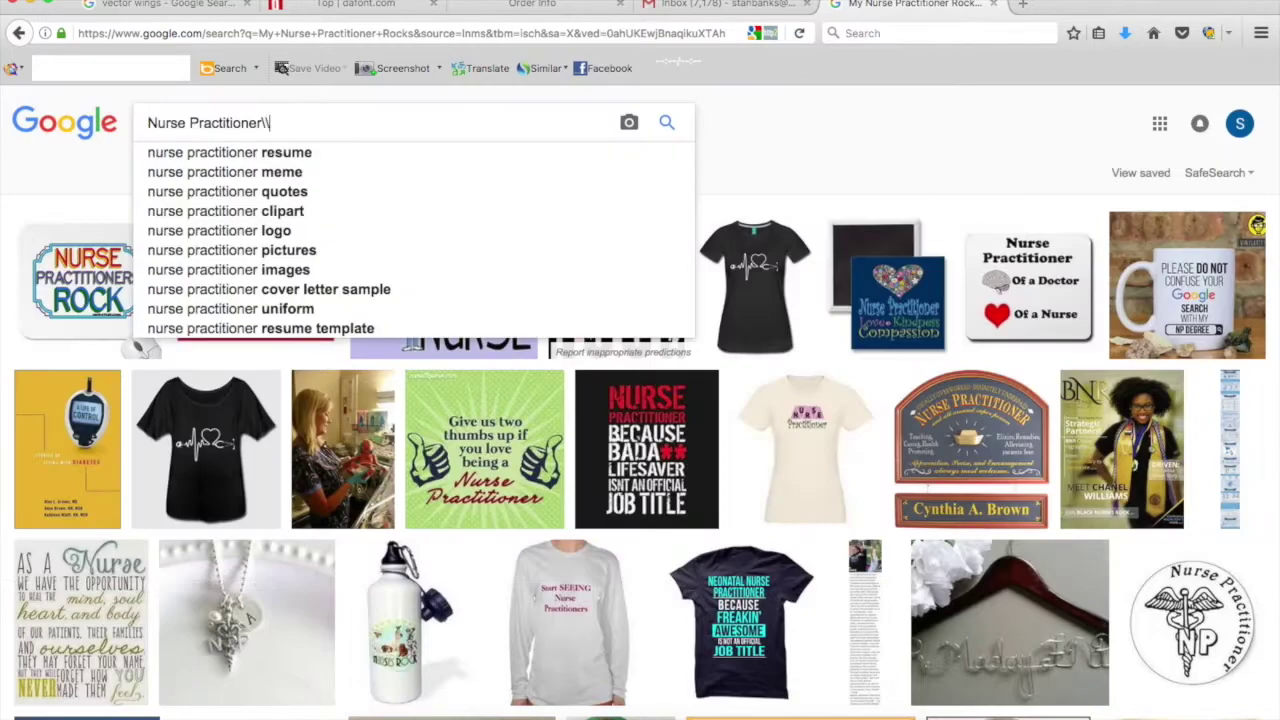
key("Escape")
key("Return")
type("Vector")
key("Return")
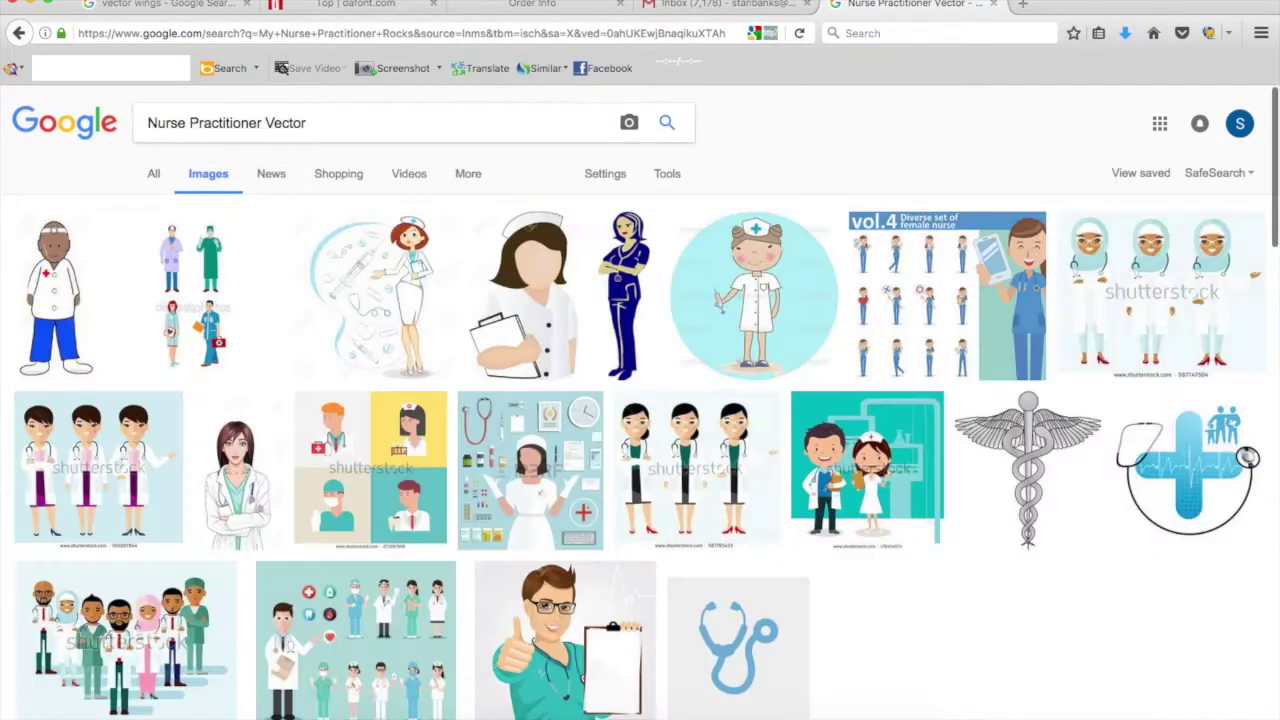
scroll(686, 643, "down", 5)
scroll(686, 643, "down", 10)
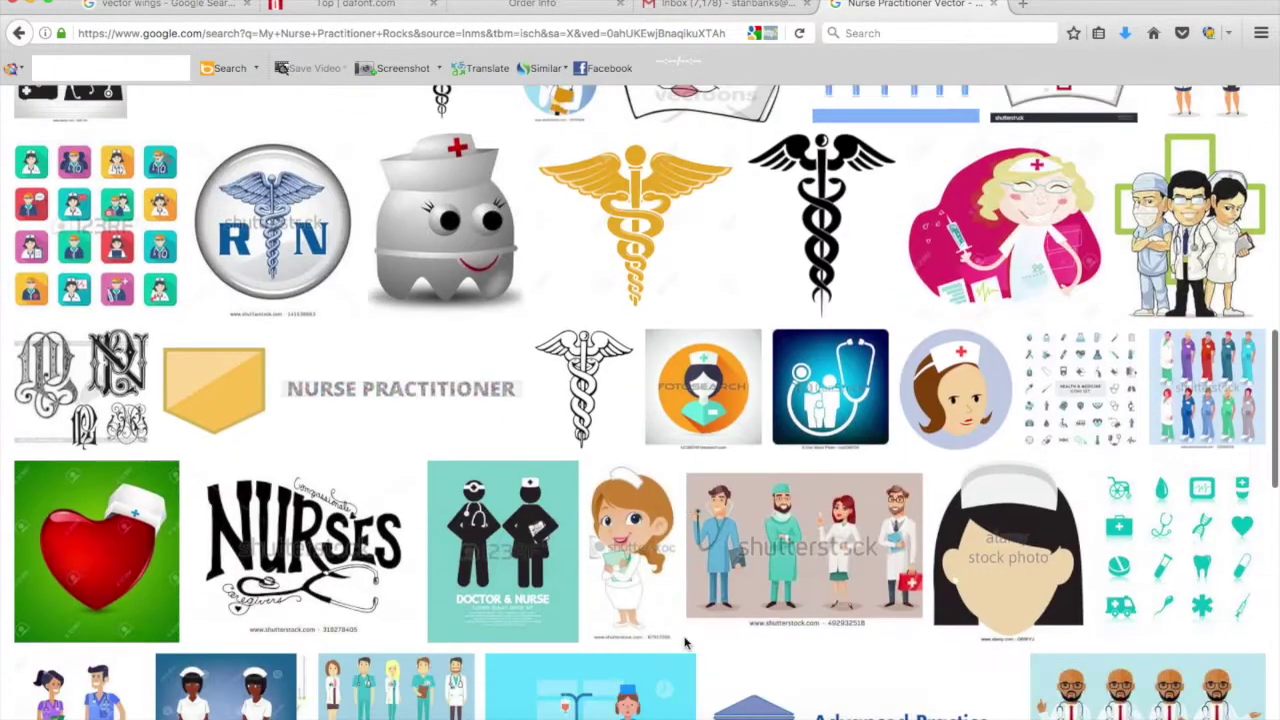
scroll(686, 643, "down", 6)
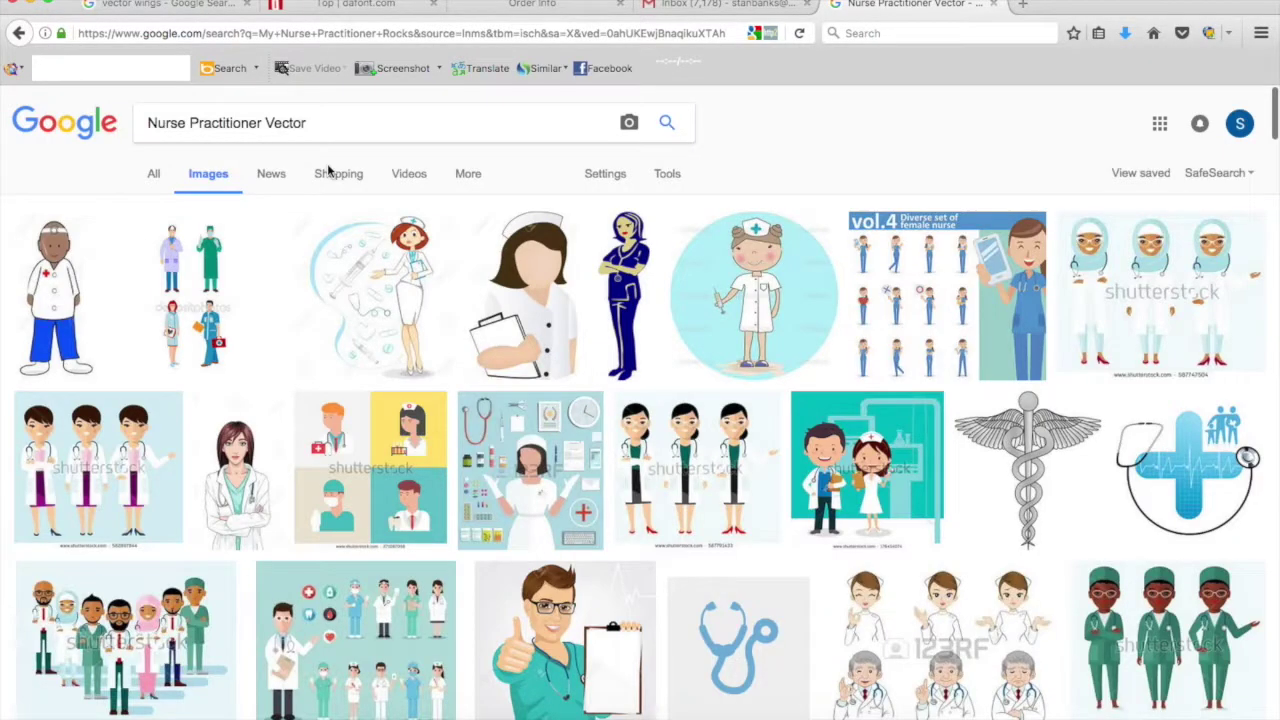
Step: Search for 'Nurse hat' images and preview the first hat clip-art result
left_click(310, 122)
key("alt+BackSpace")
key("alt+BackSpace")
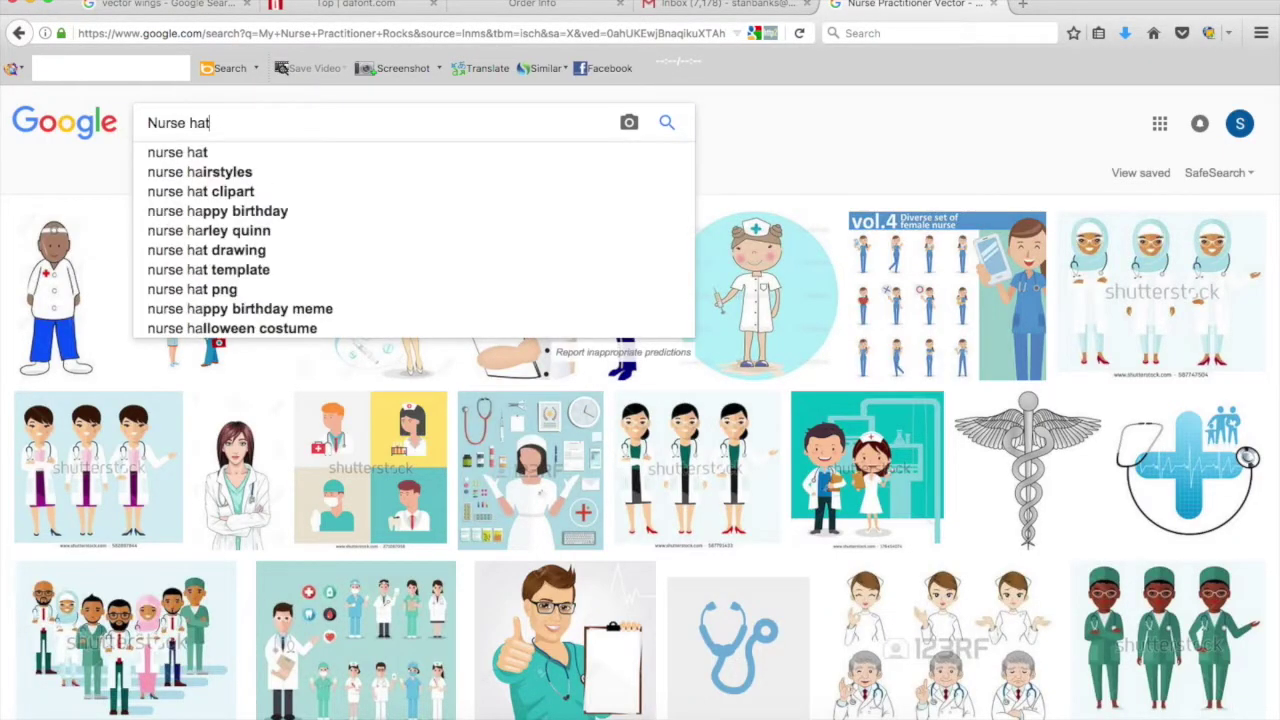
key("Return")
left_click(232, 326)
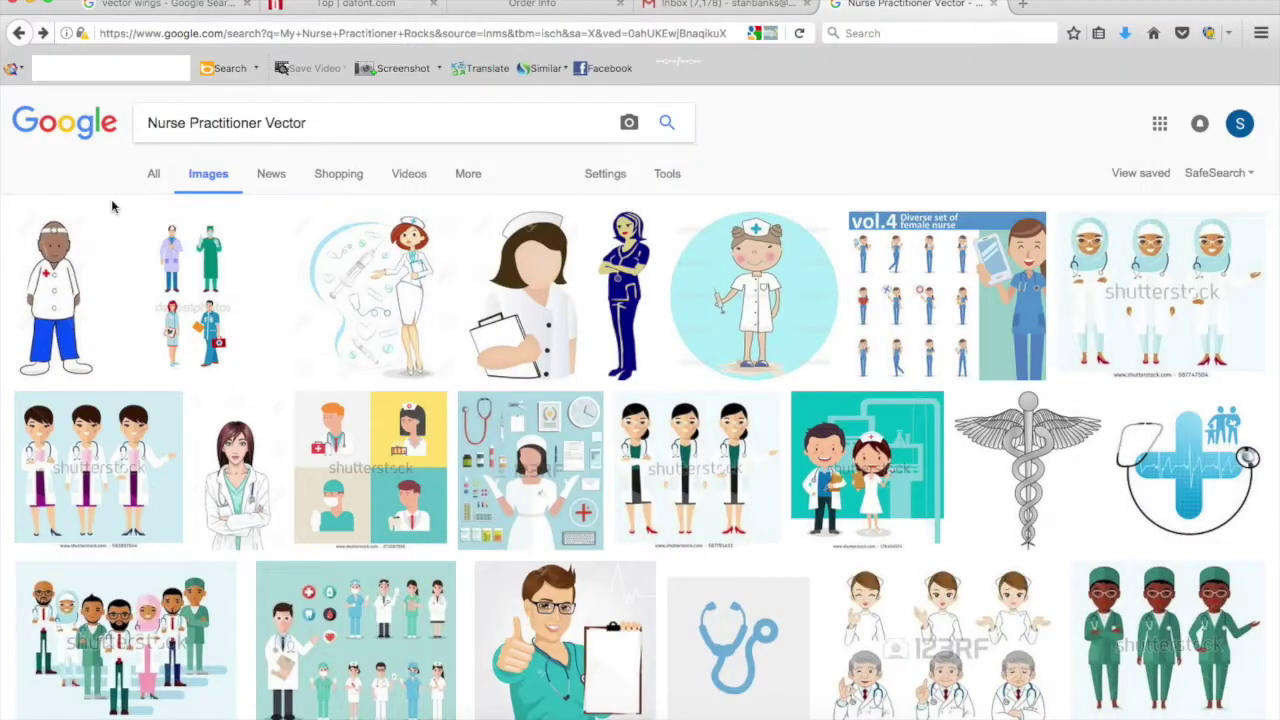
scroll(337, 641, "down", 10)
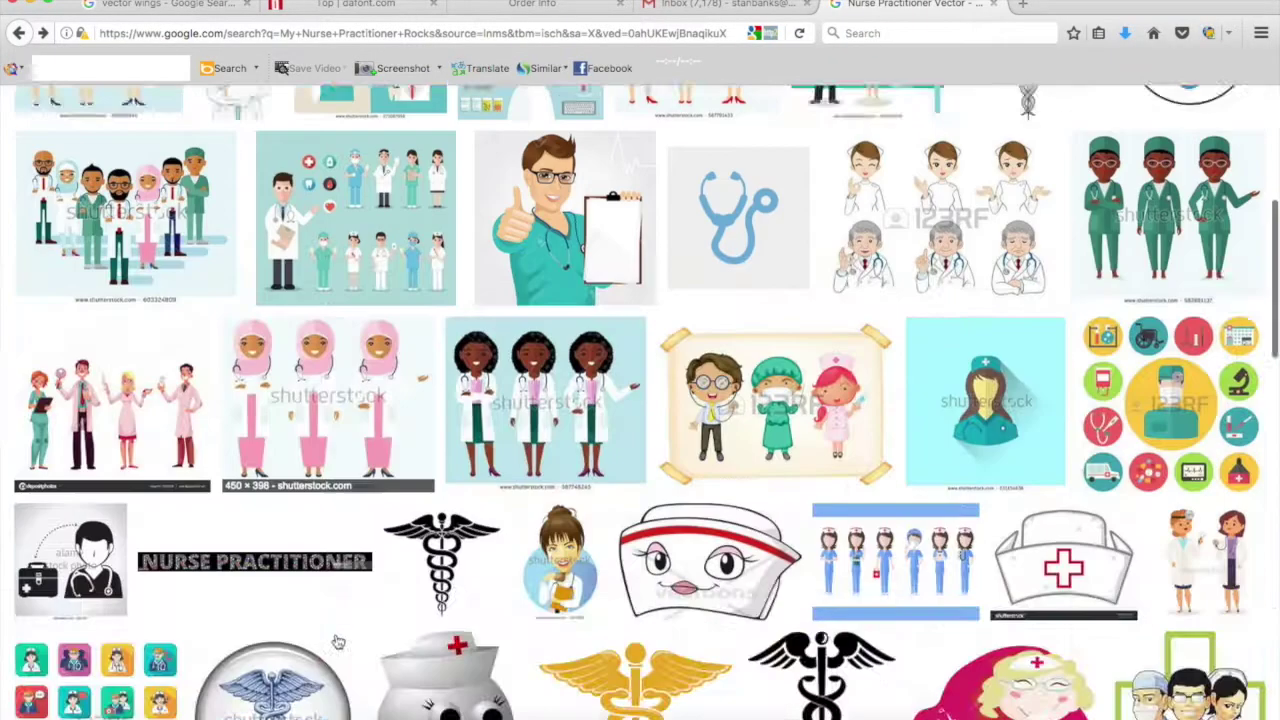
scroll(337, 641, "down", 10)
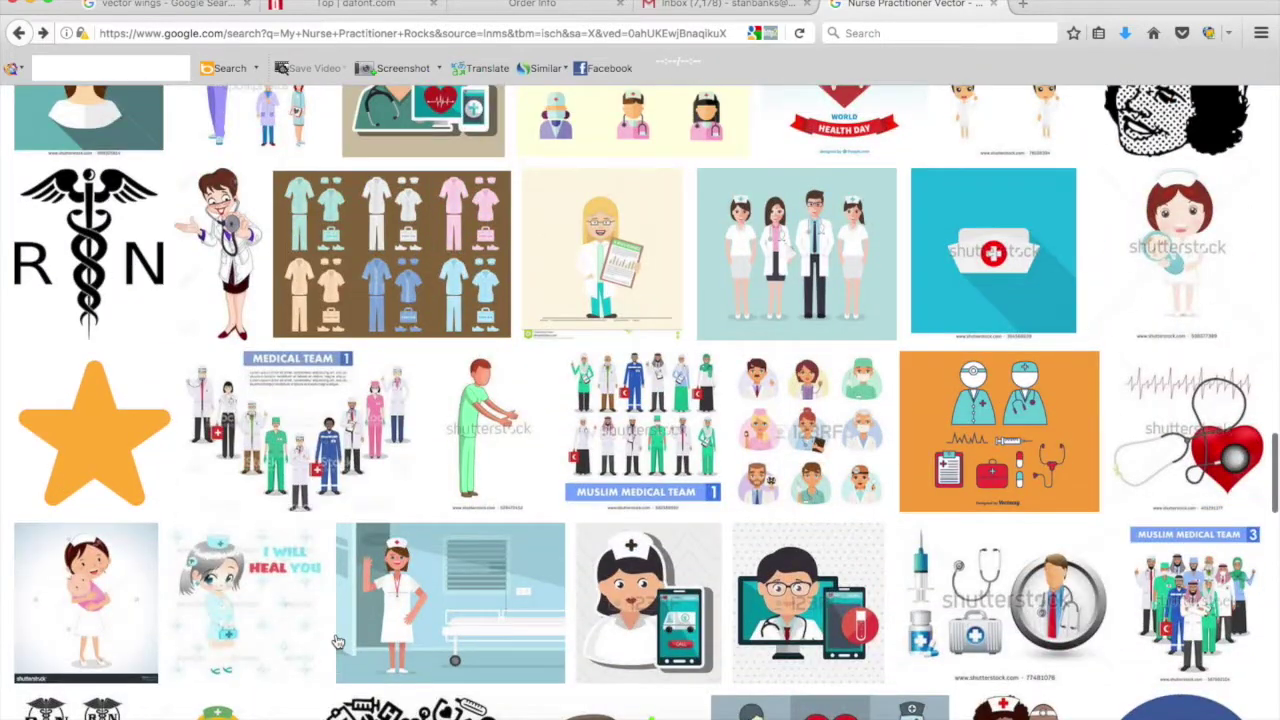
scroll(337, 641, "down", 15)
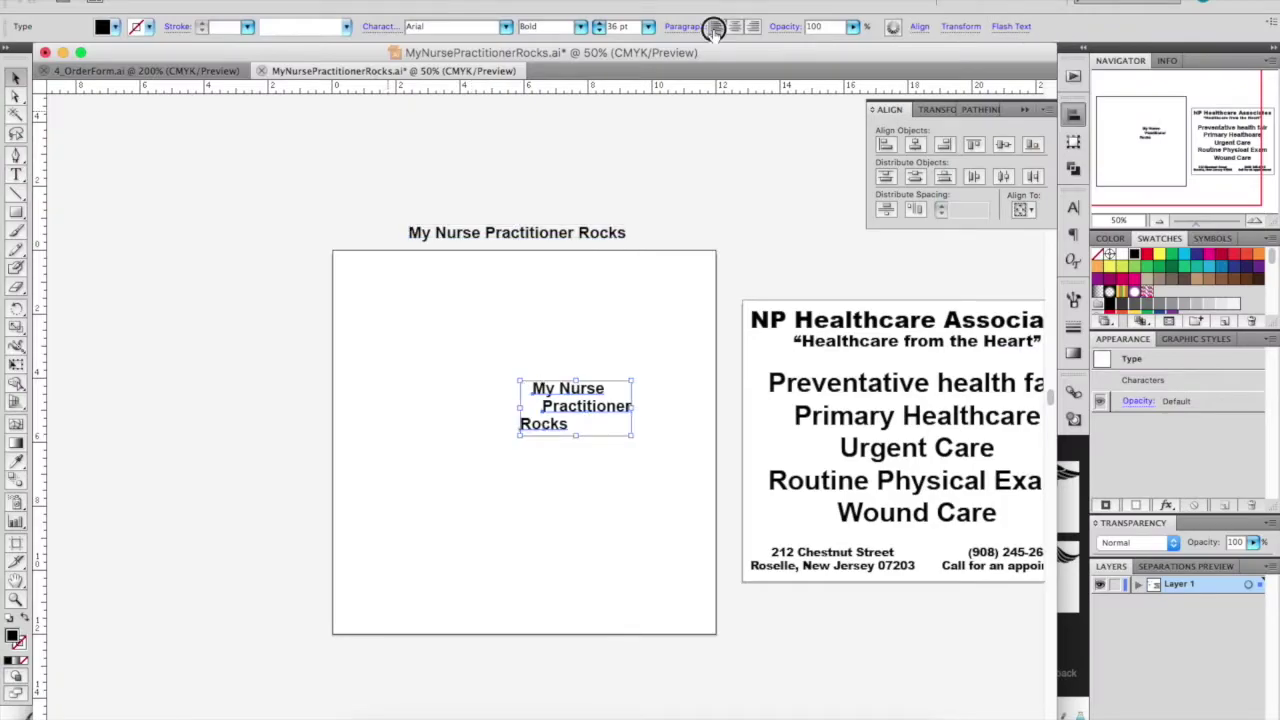
Step: Enlarge the headline to about 122 pt in Arial Black and set it to All Caps
left_click_drag(586, 396, 481, 123)
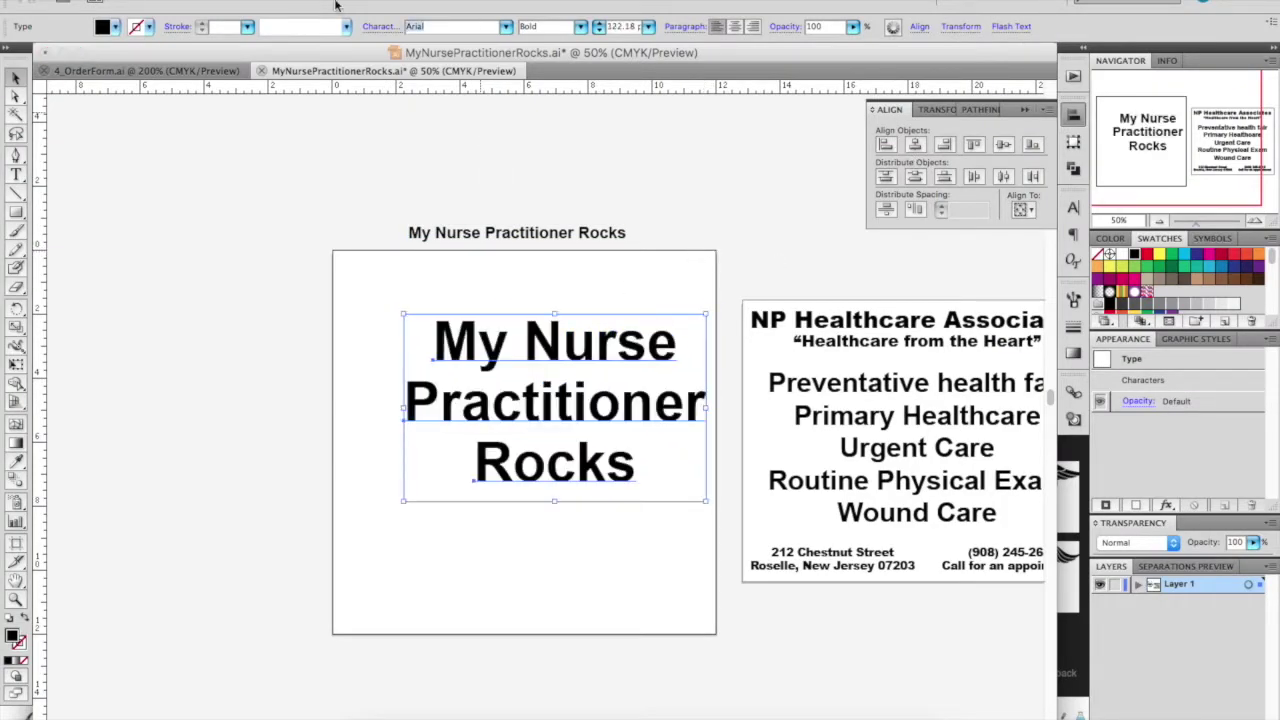
left_click(1073, 207)
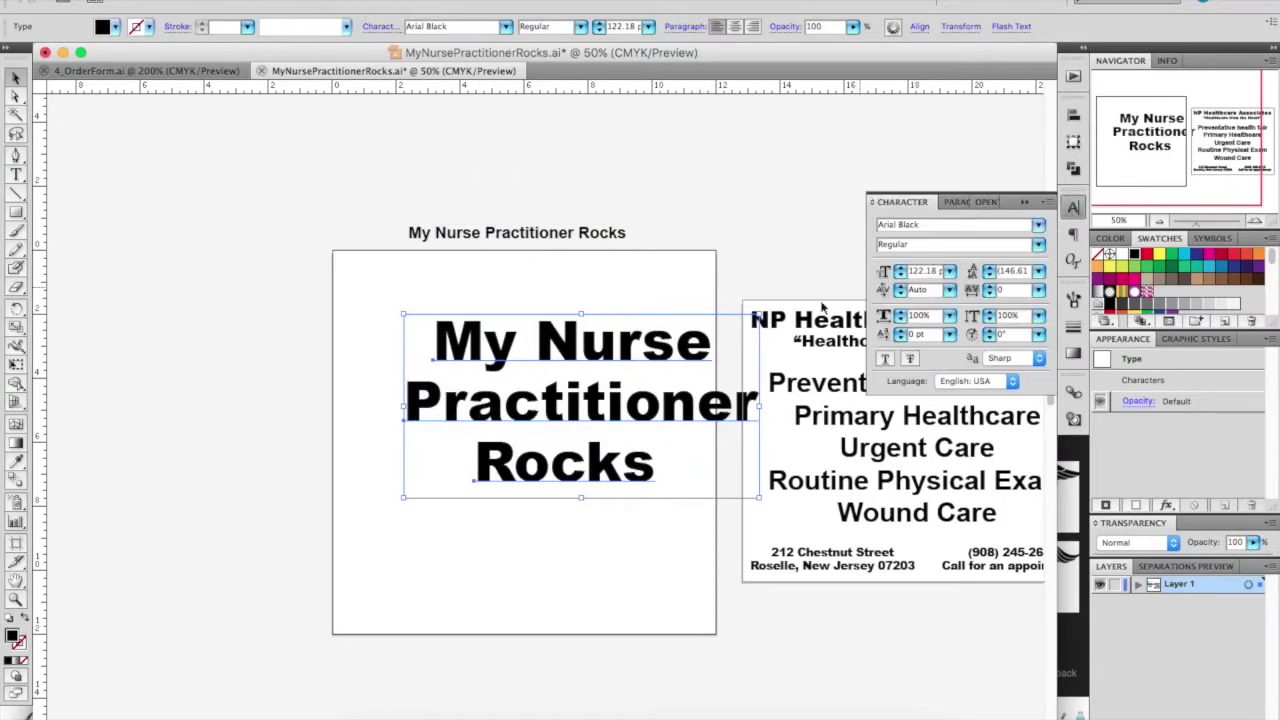
left_click(1047, 205)
right_click(557, 337)
left_click(1047, 205)
left_click(1047, 205)
left_click(928, 262)
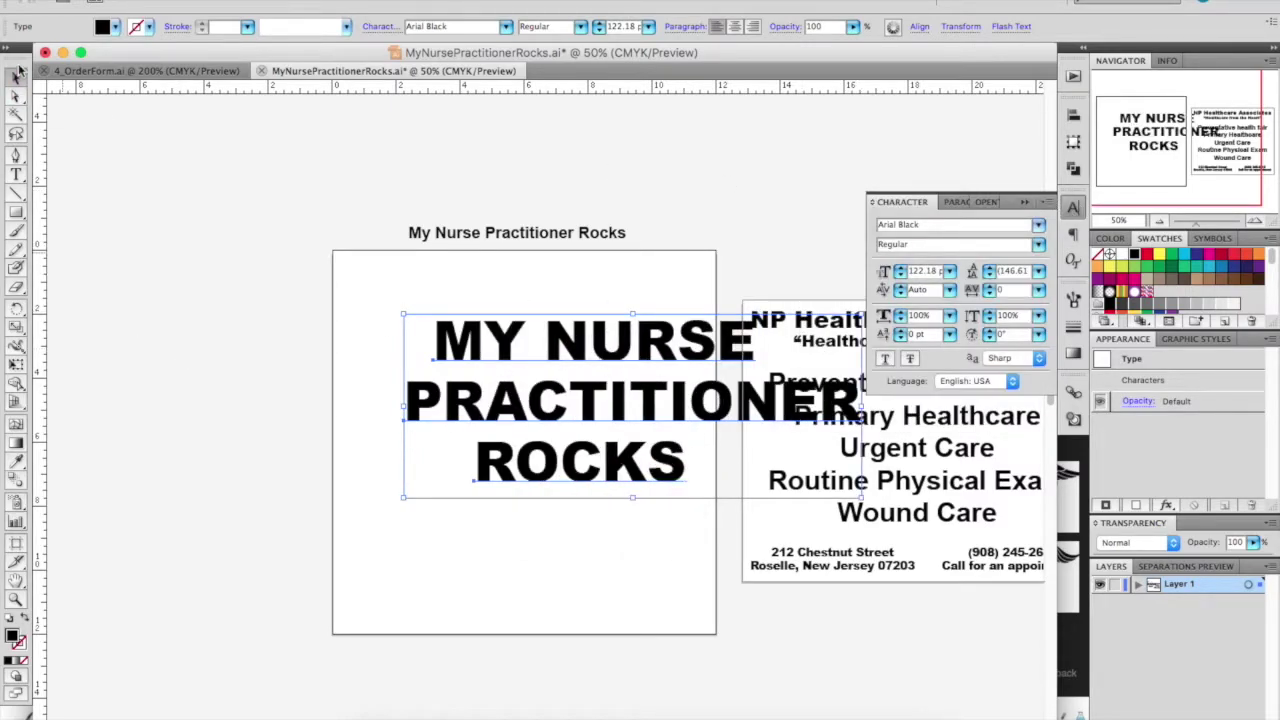
left_click(1080, 208)
Step: Stretch the MY NURSE, PRACTITIONER and ROCKS lines to fill the artboard width
left_click_drag(633, 430, 573, 425)
left_click_drag(714, 491, 712, 489)
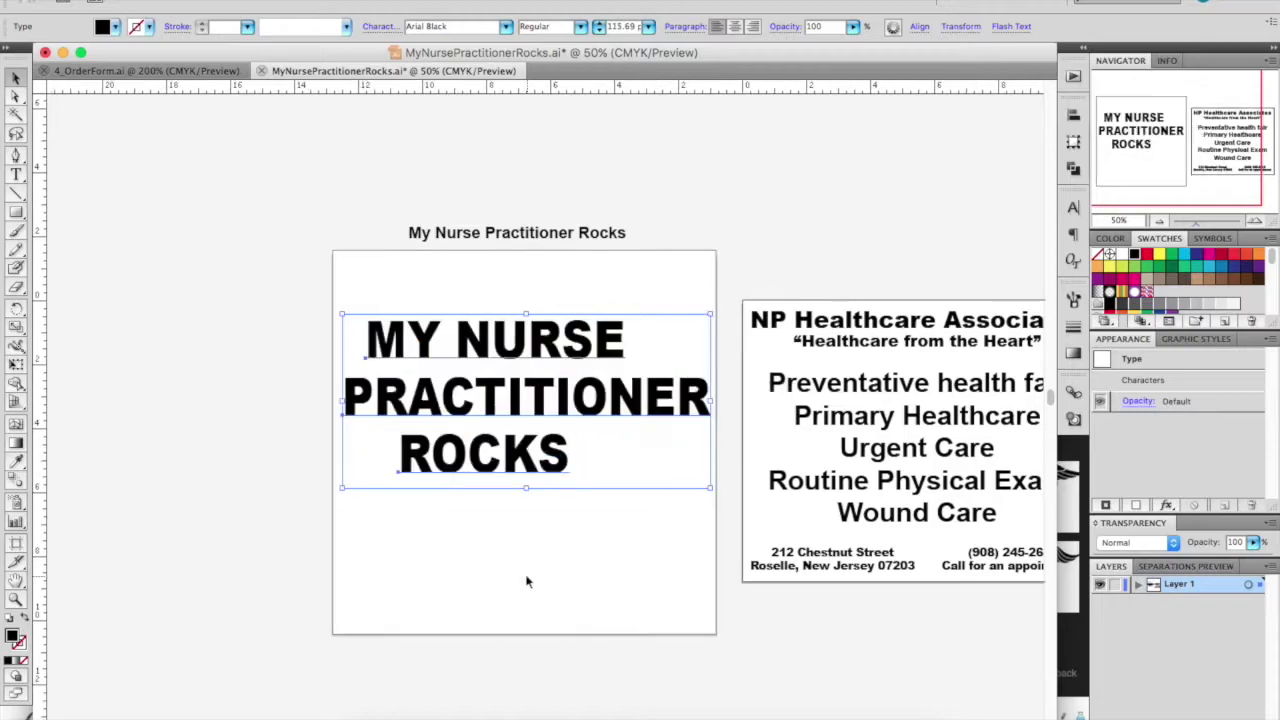
left_click_drag(526, 488, 709, 715)
left_click(571, 534)
left_click(470, 378)
left_click_drag(630, 360, 712, 372)
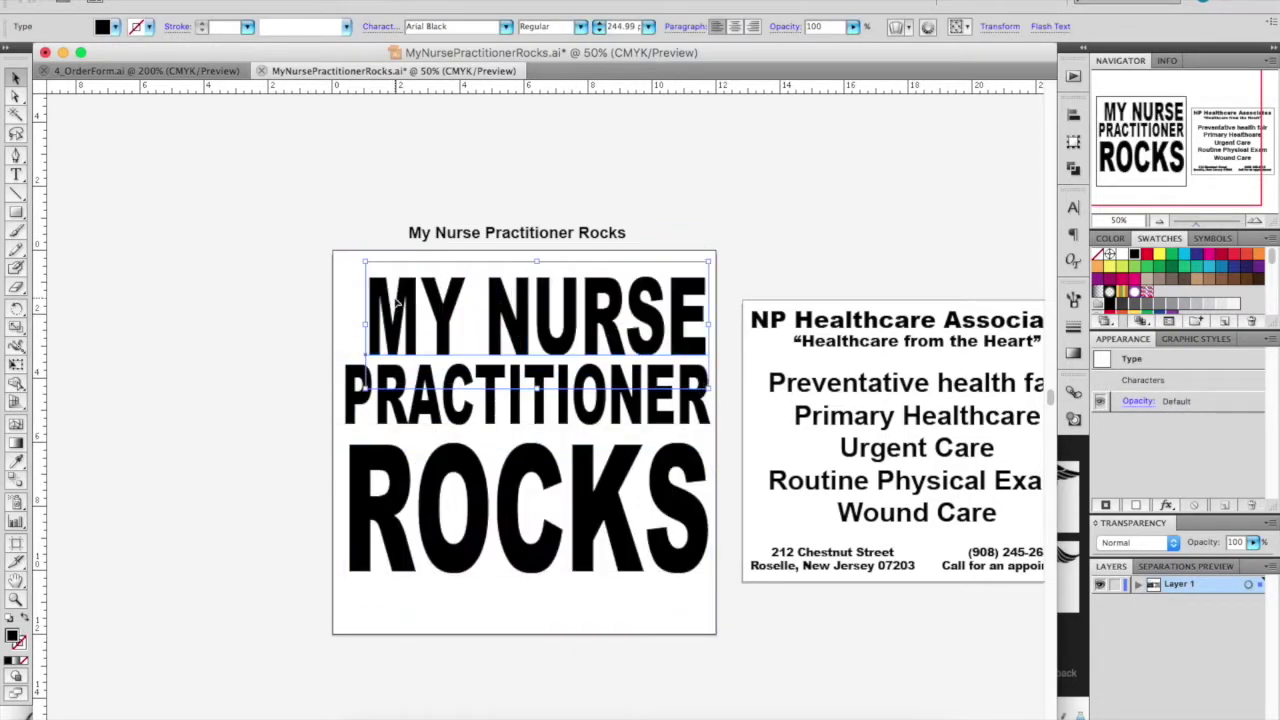
left_click_drag(340, 258, 337, 251)
left_click(462, 350)
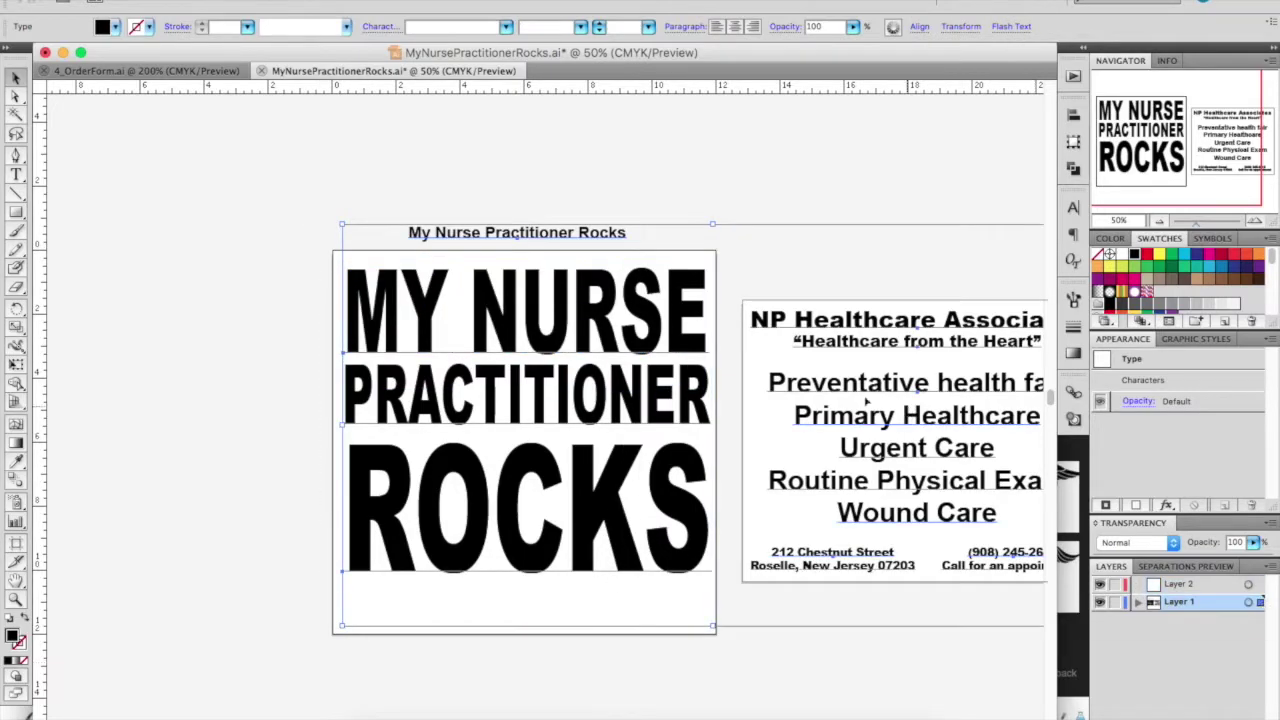
Step: Duplicate the headline layer and zoom in on the outlined headline group
left_click_drag(1258, 603, 1258, 585)
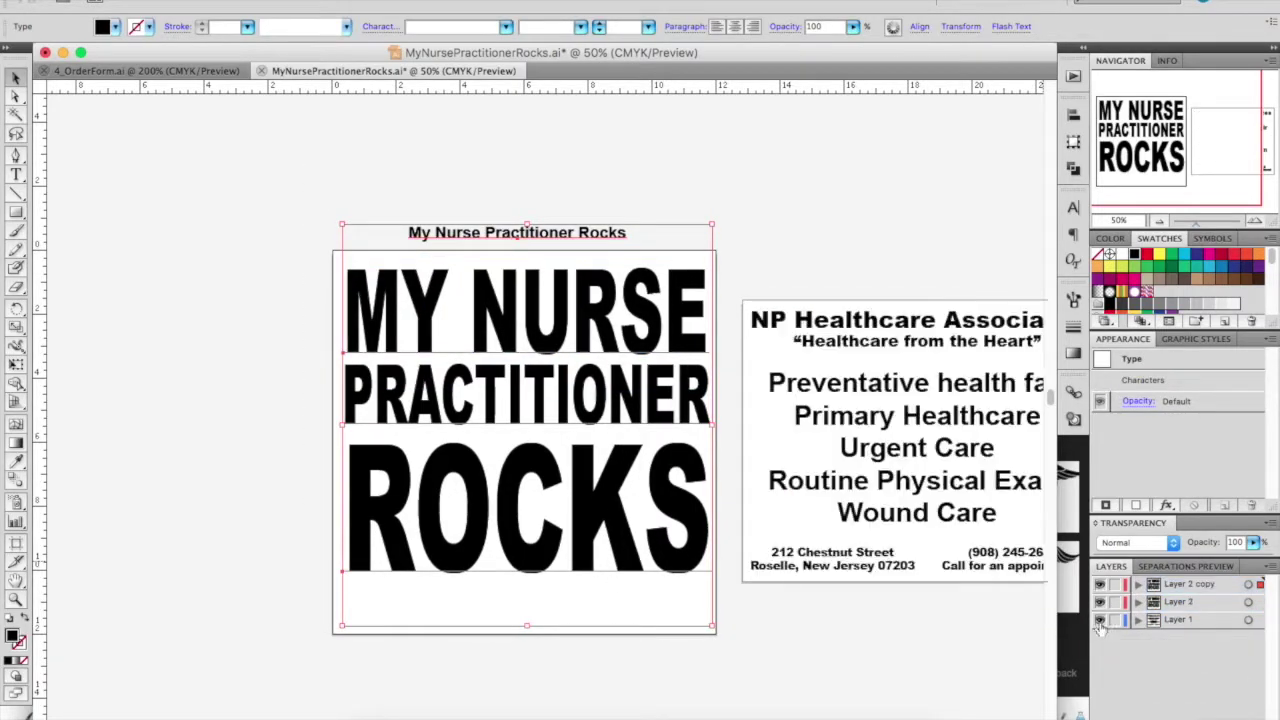
left_click(189, 537)
key("super+equal")
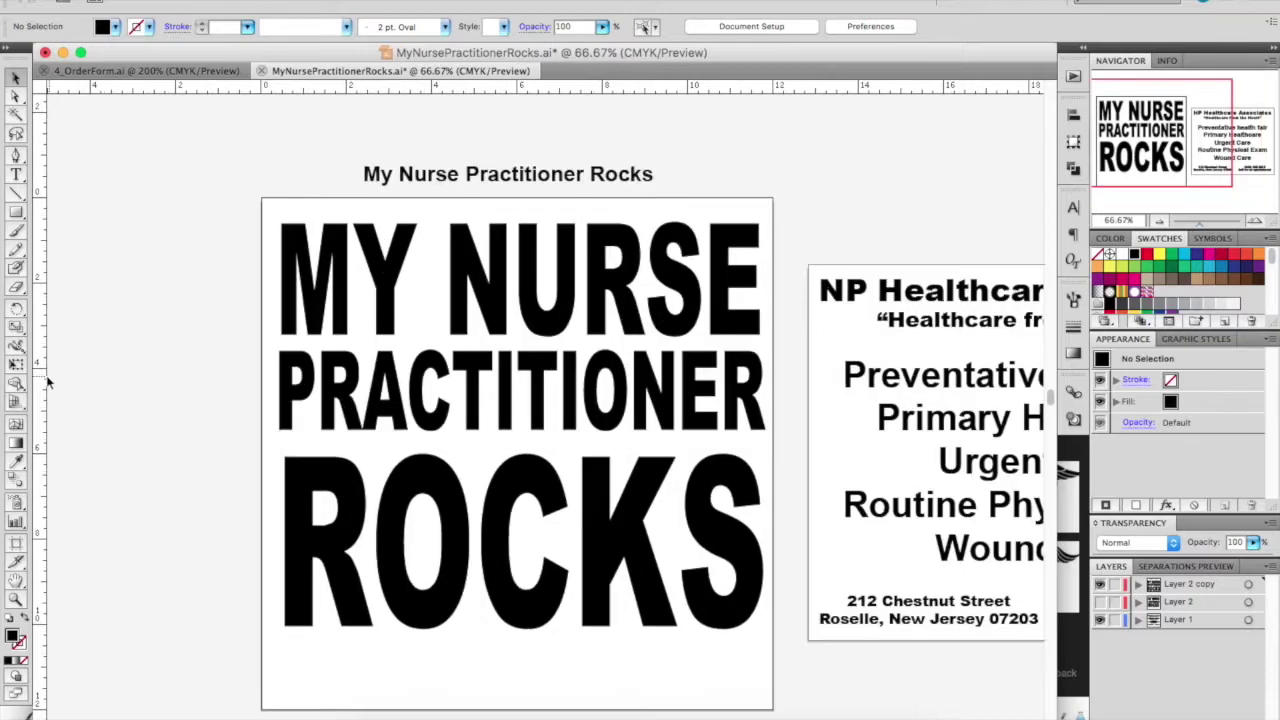
left_click(765, 622)
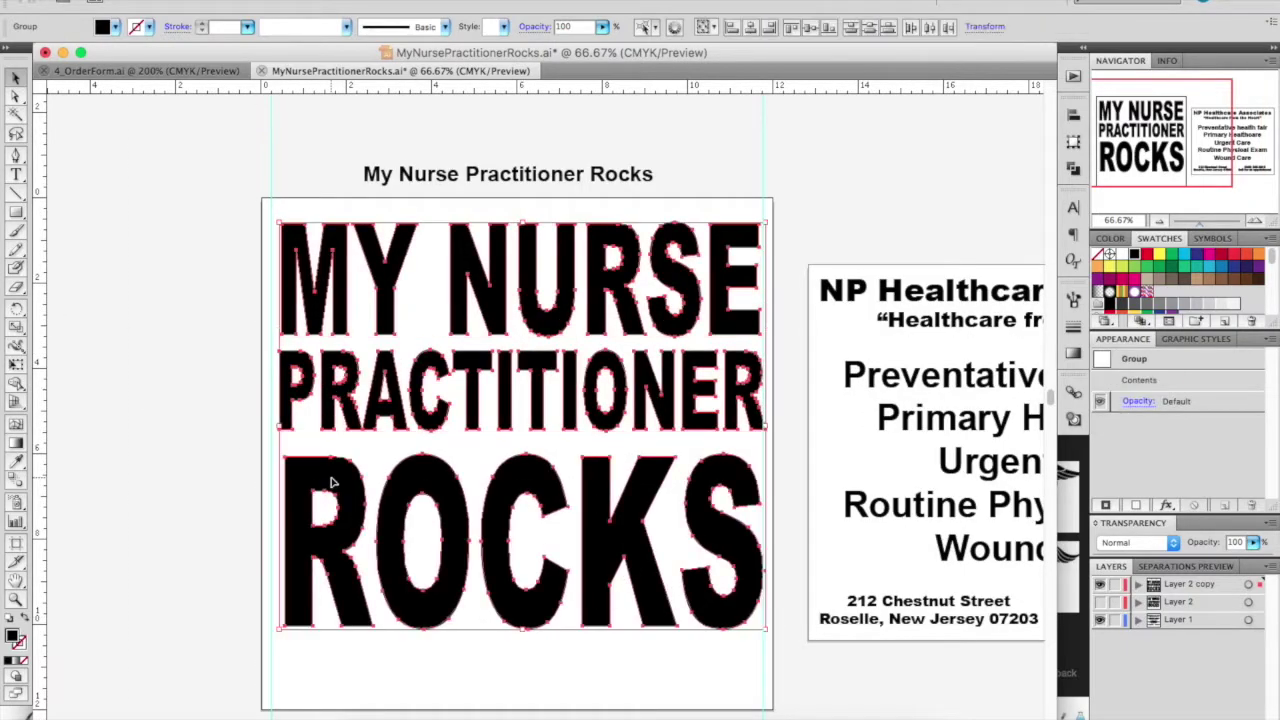
left_click(762, 650)
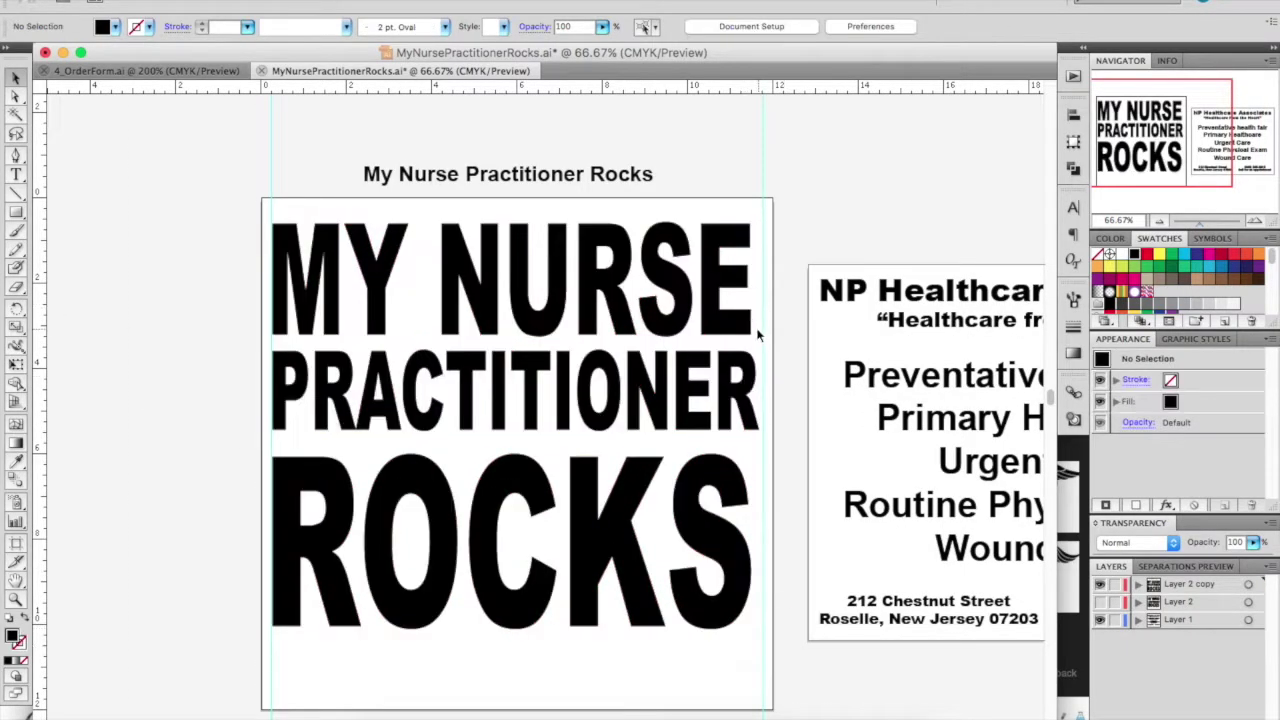
Step: Scale MY NURSE, PRACTITIONER and ROCKS individually, then shift the whole headline slightly down
left_click_drag(752, 336, 766, 349)
left_click(761, 433)
left_click_drag(761, 433, 760, 444)
left_click(751, 446)
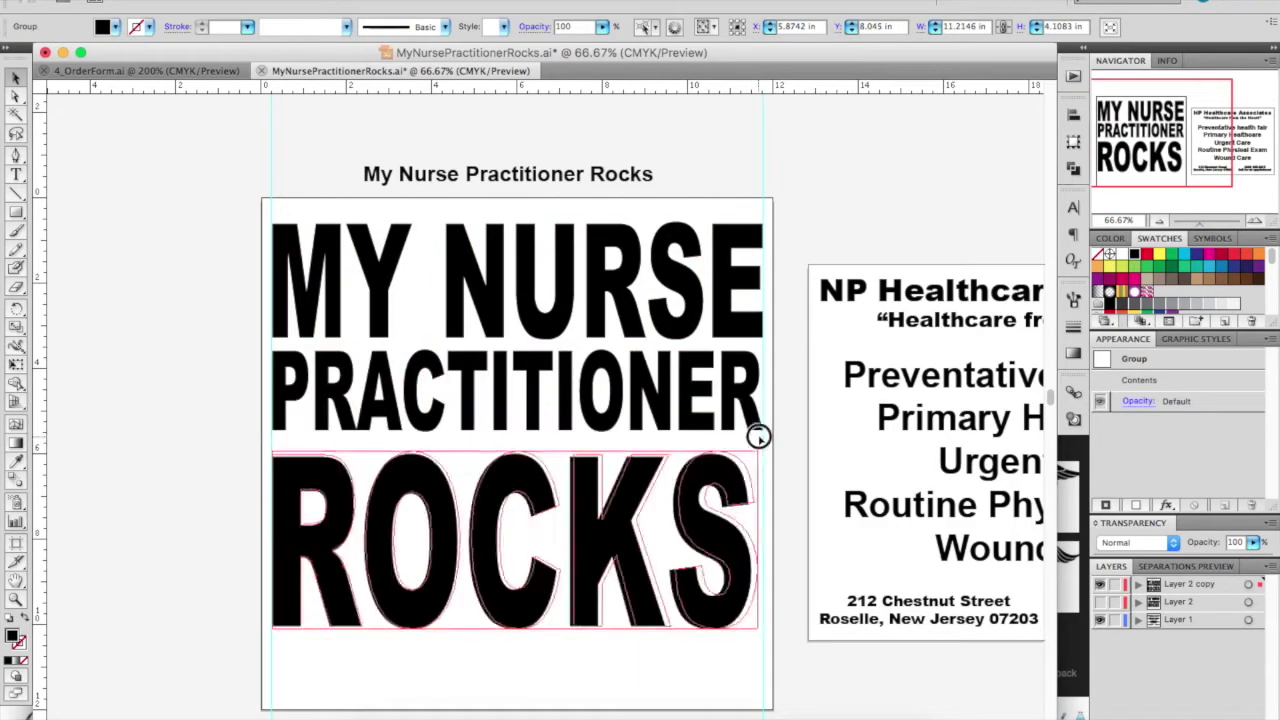
left_click_drag(705, 505, 705, 480)
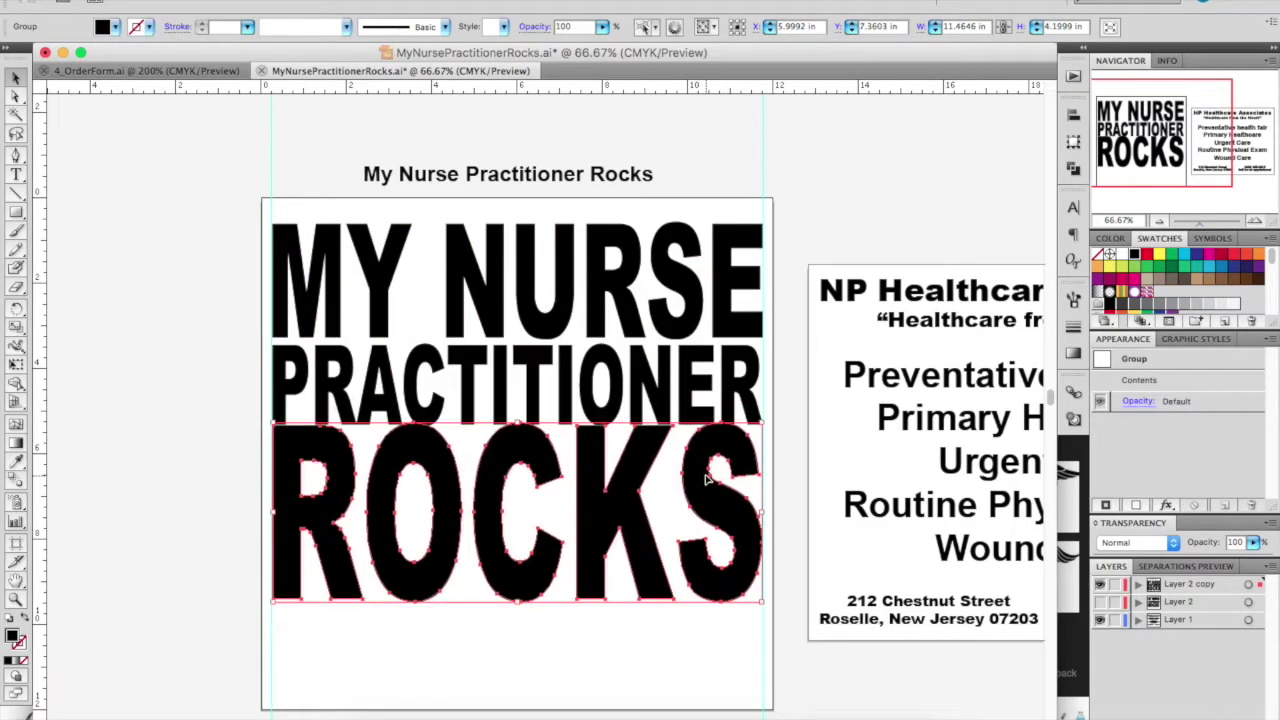
left_click(640, 660)
left_click_drag(608, 571, 608, 597)
left_click(584, 664)
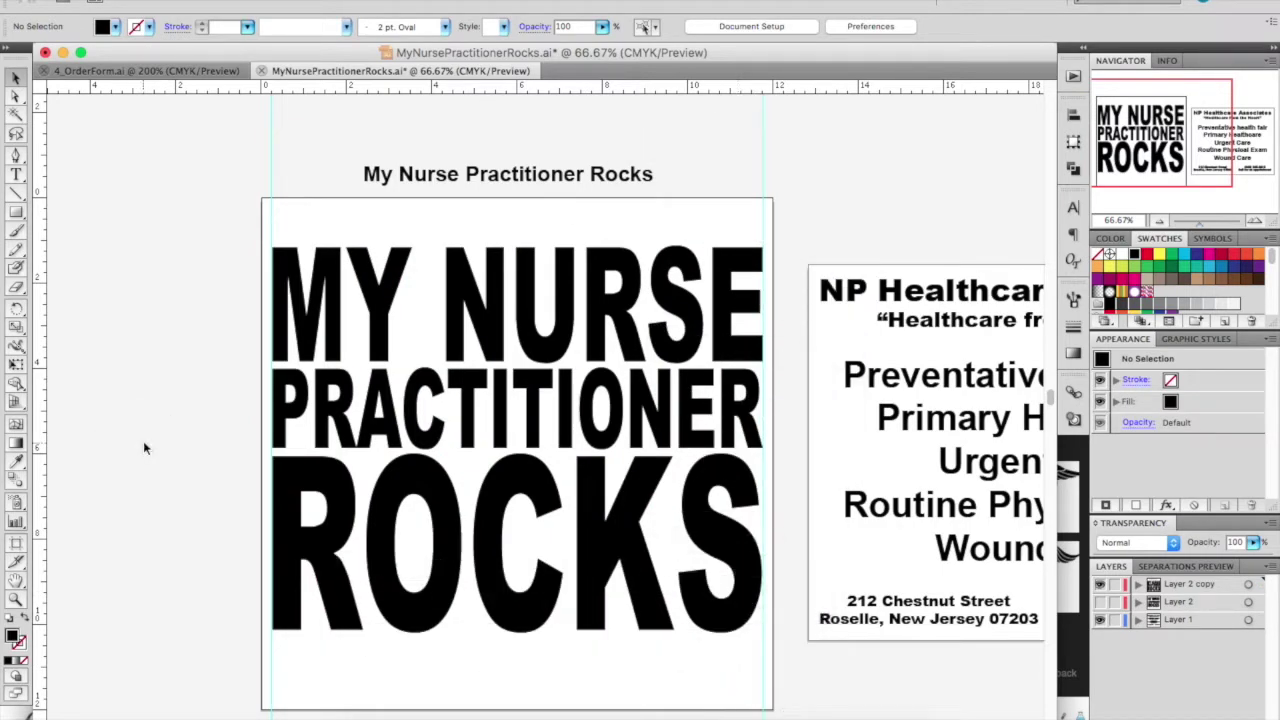
Step: Place the downloaded nurse hat image on the canvas beside the headline
left_click(733, 705)
left_click_drag(600, 400, 172, 416)
key("super+minus")
key("super+minus")
key("super+minus")
left_click(733, 705)
left_click_drag(820, 560, 417, 482)
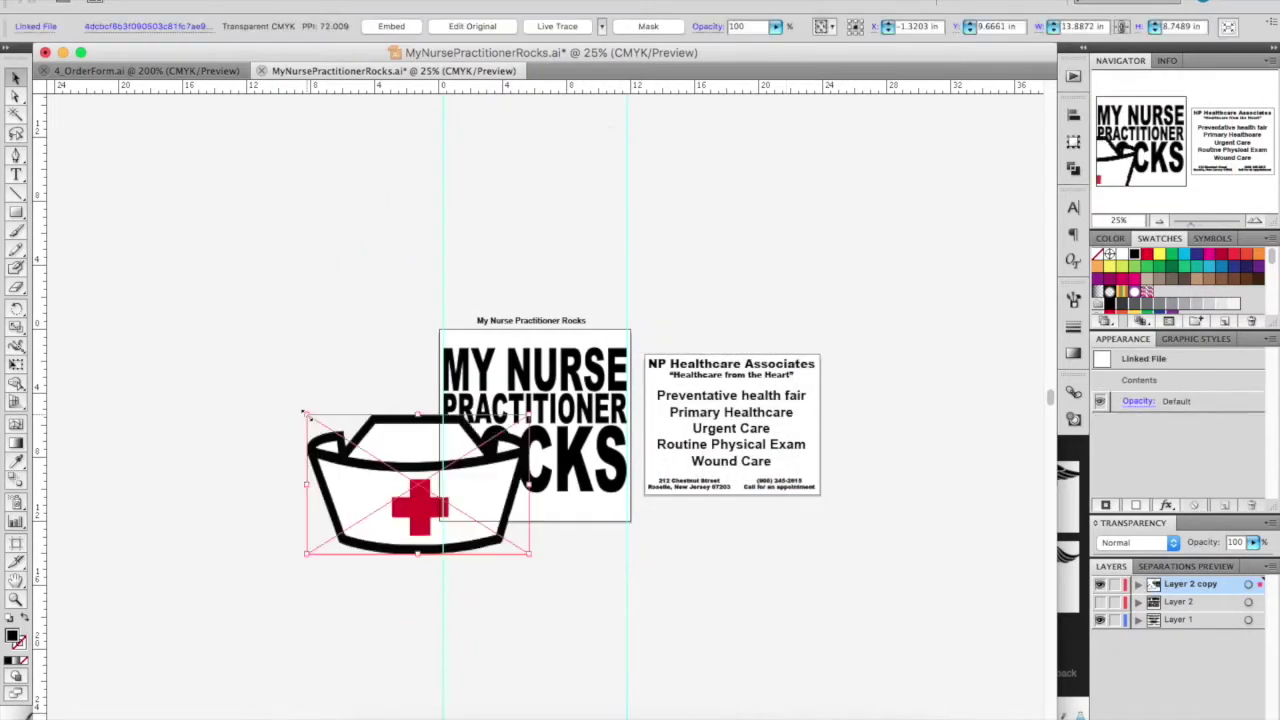
left_click_drag(320, 440, 158, 340)
Step: Live Trace and Expand the nurse hat, then delete its white background
left_click(557, 26)
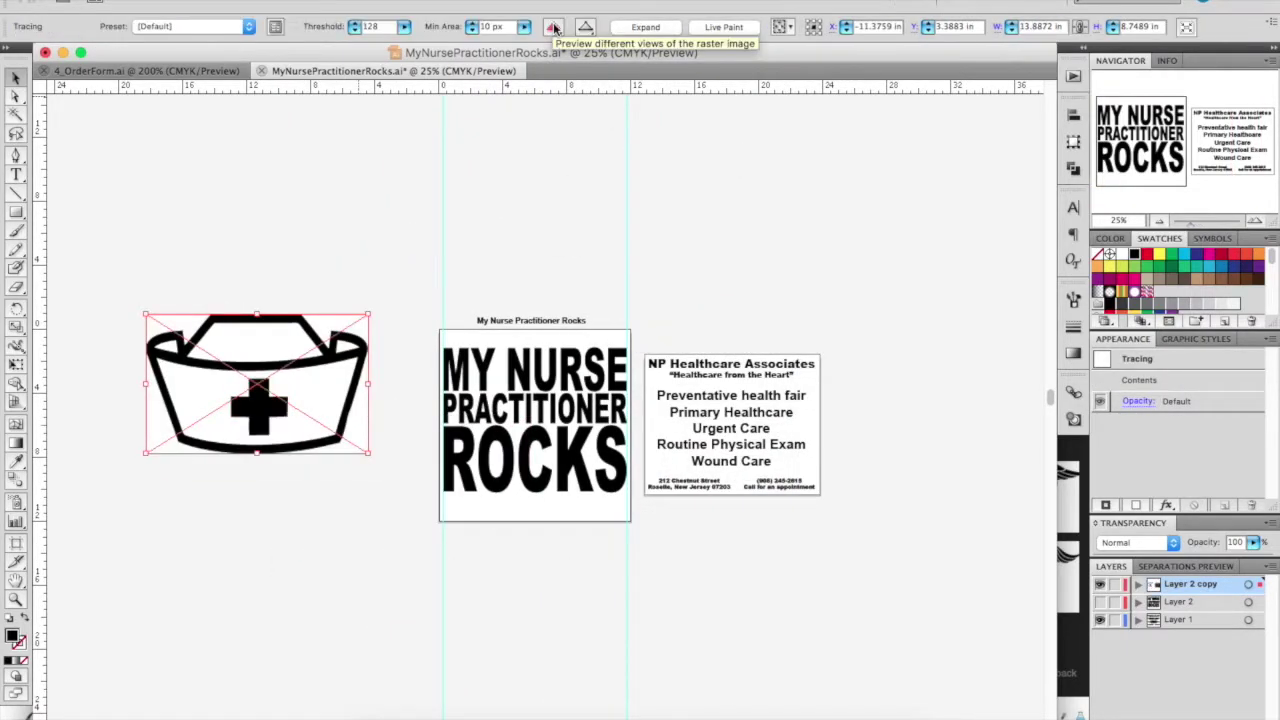
left_click(669, 30)
left_click(89, 250)
left_click(360, 463)
key("y")
key("Delete")
key("super+1")
key("super+minus")
Step: Select the whole traced nurse hat with the Selection tool
scroll(239, 265, "right", 3)
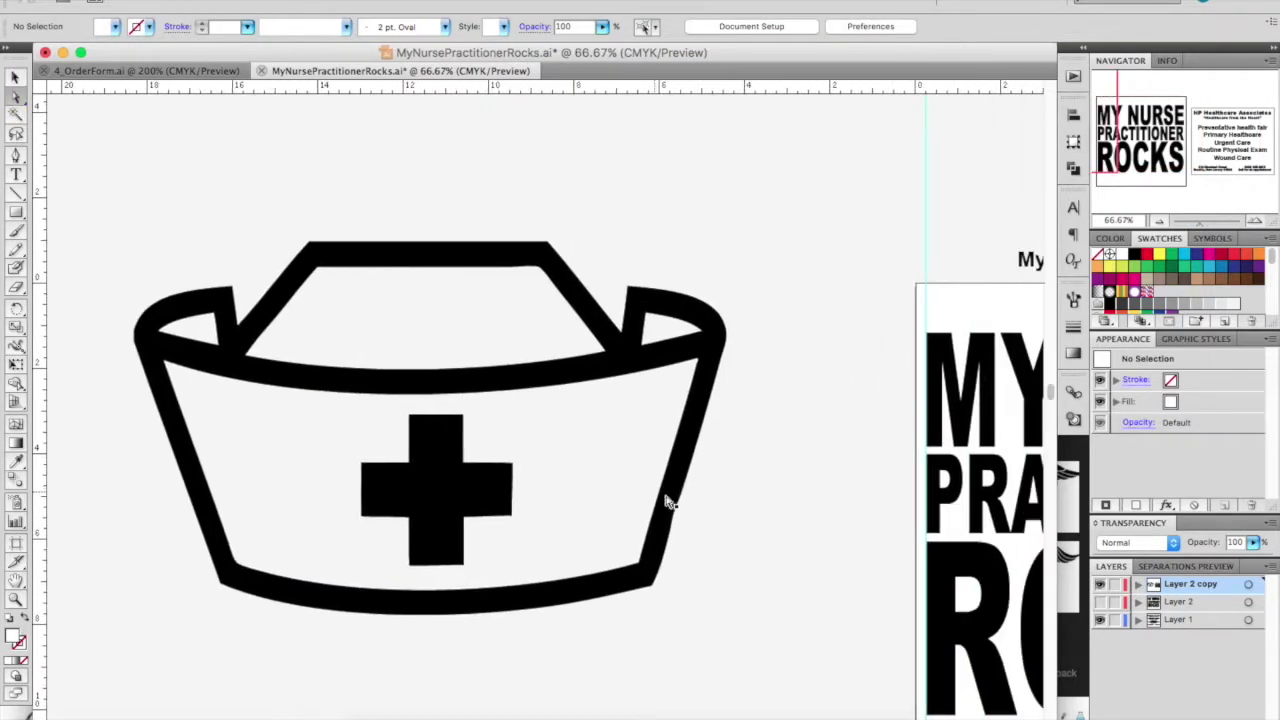
left_click(640, 530)
left_click(14, 95)
left_click(15, 78)
left_click_drag(149, 186, 691, 640)
scroll(691, 640, "right", 10)
scroll(691, 640, "down", 2)
Step: Move the nurse hat above the MY NURSE line and shrink it
left_click_drag(318, 253, 780, 200)
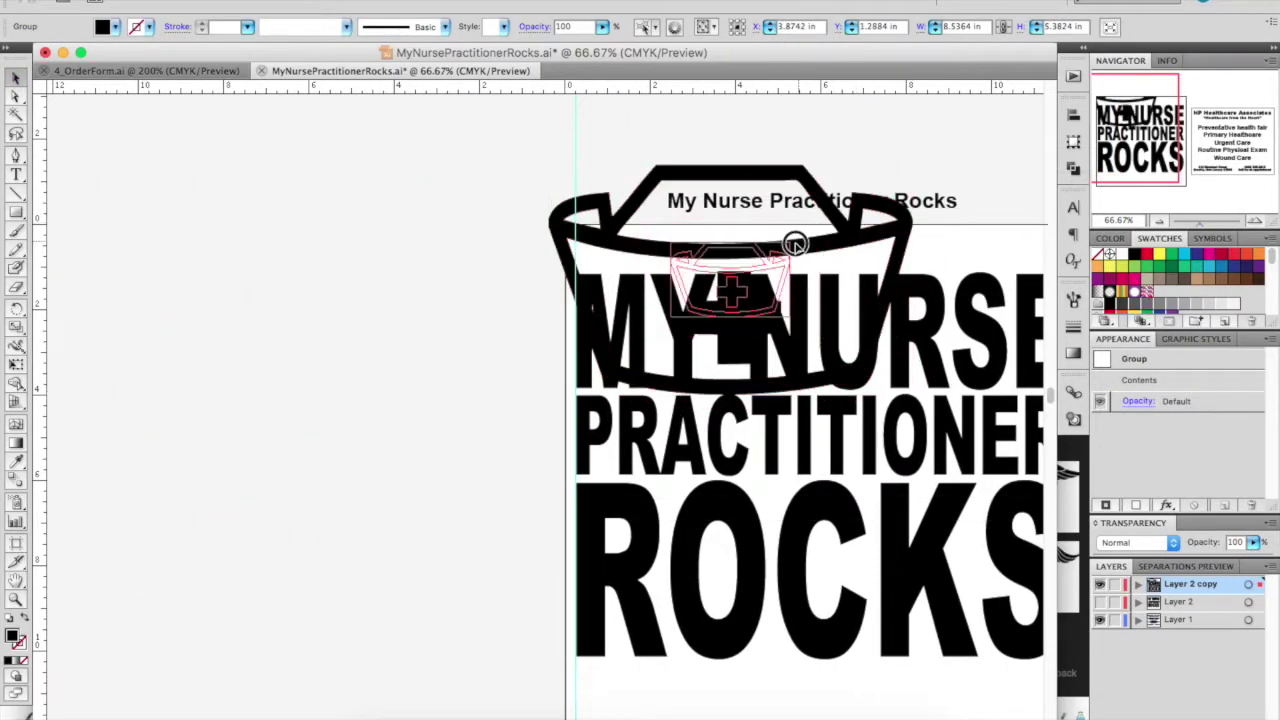
scroll(600, 400, "right", 3)
scroll(600, 400, "up", 2)
key("super+plus")
key("super+plus")
scroll(601, 335, "right", 1)
scroll(601, 335, "up", 1)
left_click_drag(492, 299, 577, 272)
key("super+minus")
Step: Try horizontally centering the hat on the letter N, then undo the alignment
key("super+minus")
key("super+minus")
left_click_drag(774, 663, 751, 371)
key("super+plus")
key("super+plus")
key("super+plus")
key("super+plus")
key("super+plus")
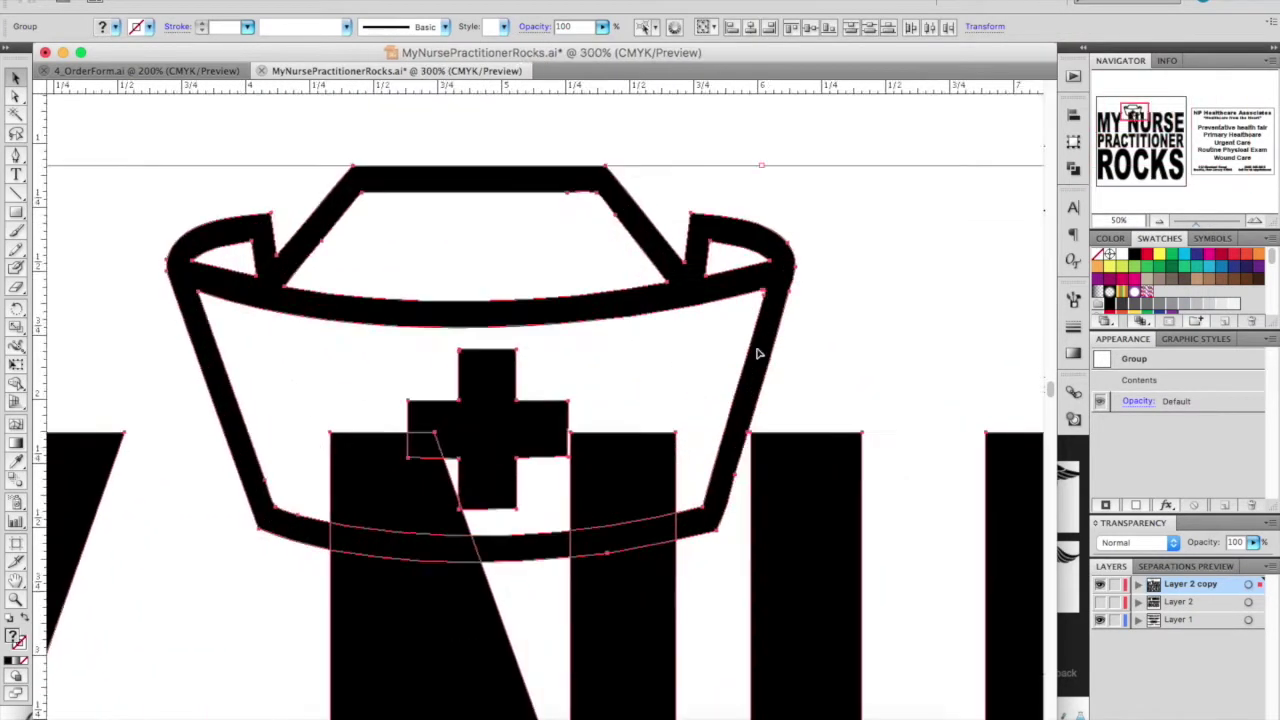
key("super+minus")
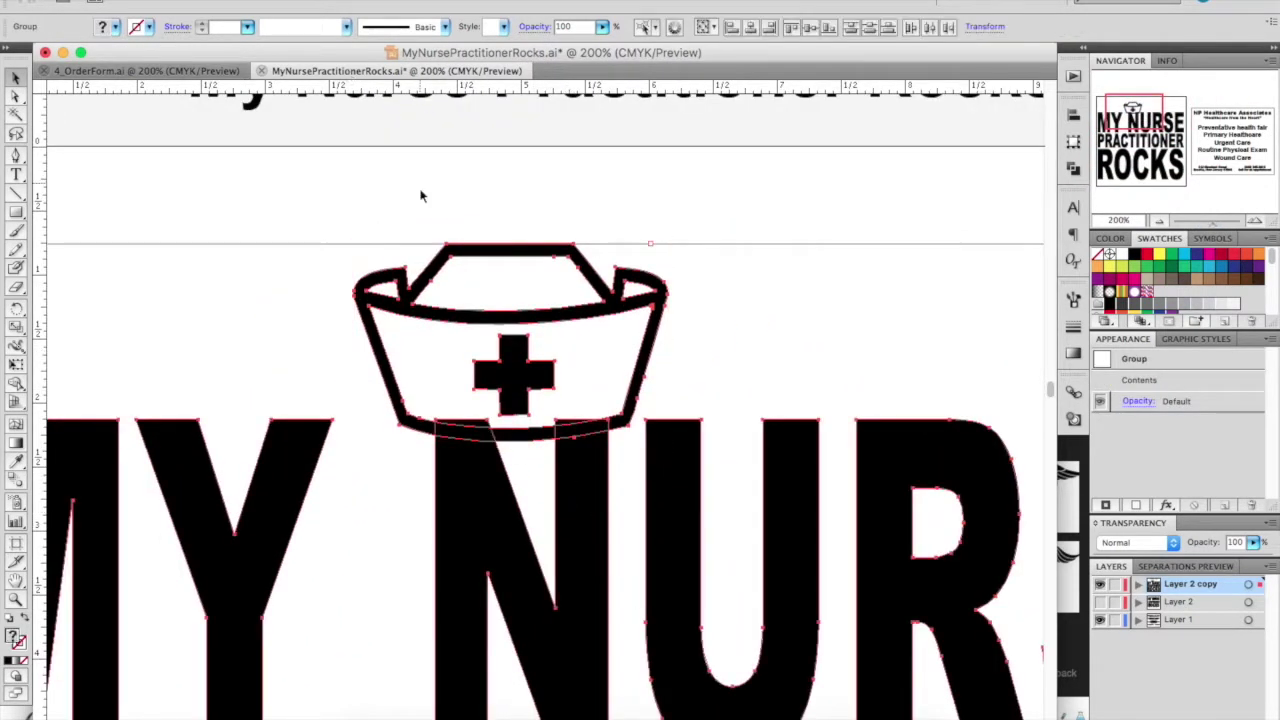
left_click(580, 471, "shift")
left_click(750, 26)
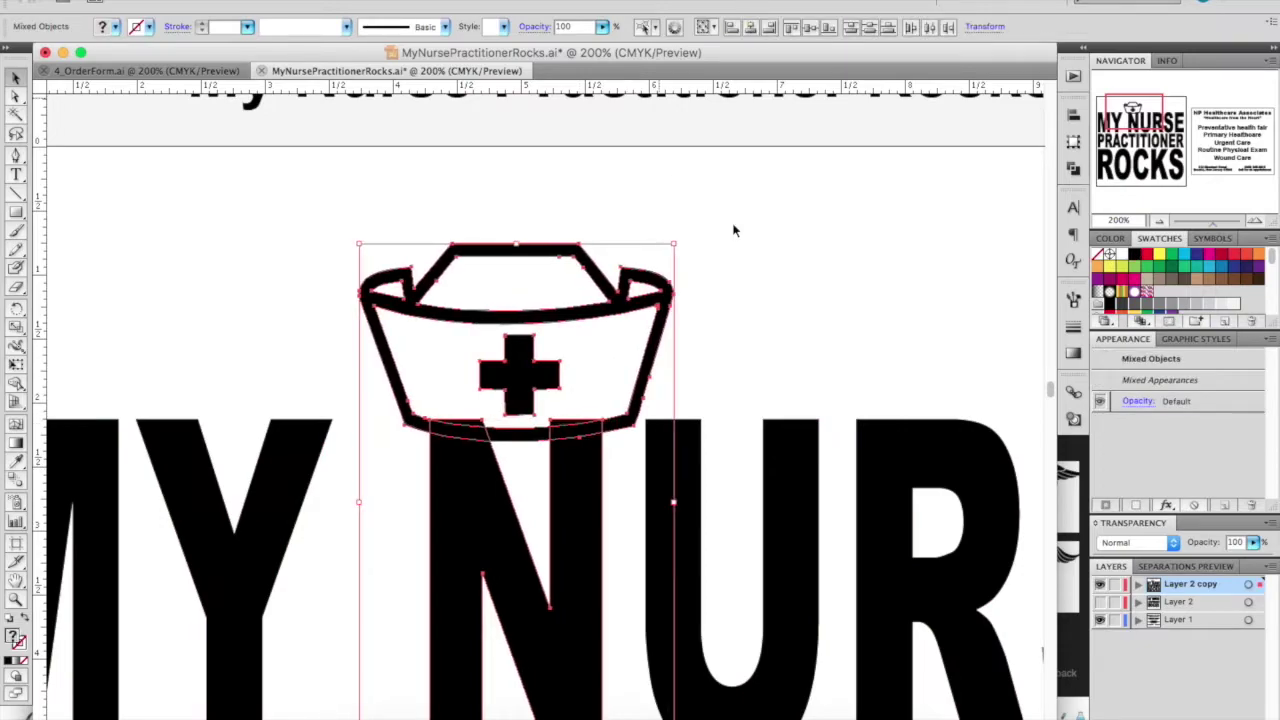
key("super+z")
left_click(737, 349)
Step: Nudge the nurse hat upward and reposition it over the N
scroll(700, 360, "down", 2)
left_click(640, 337)
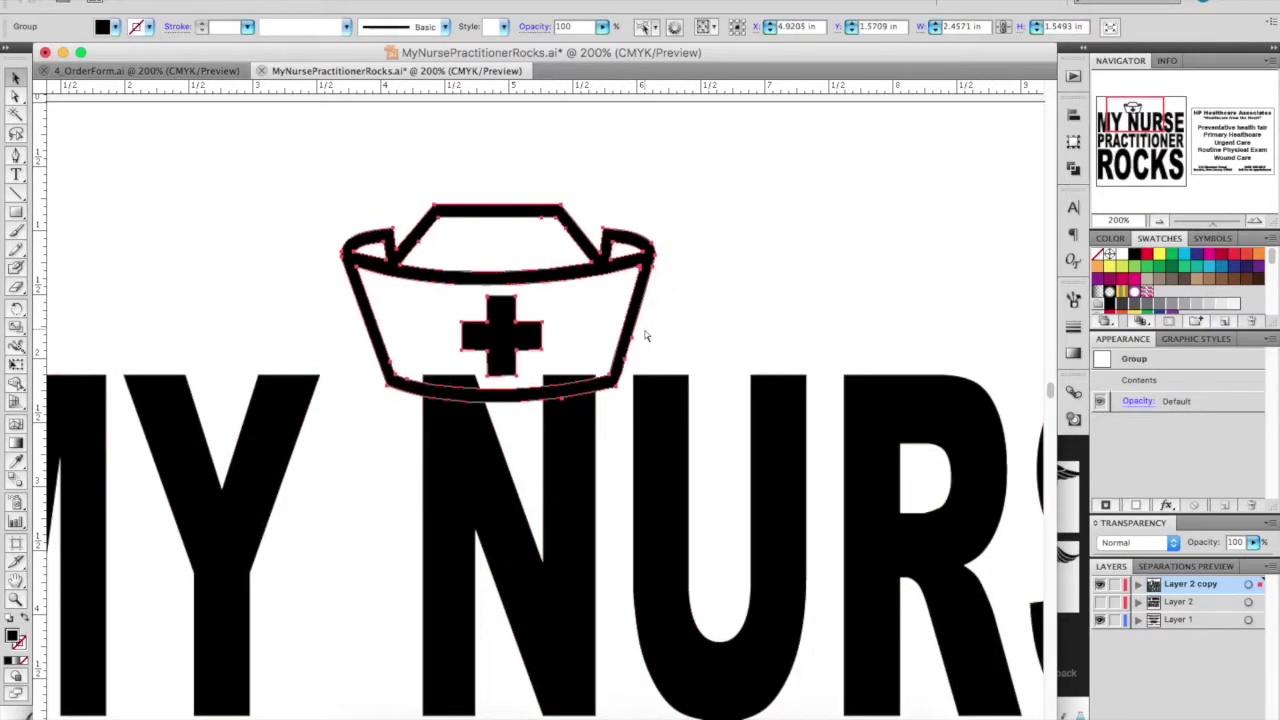
key("shift+Up")
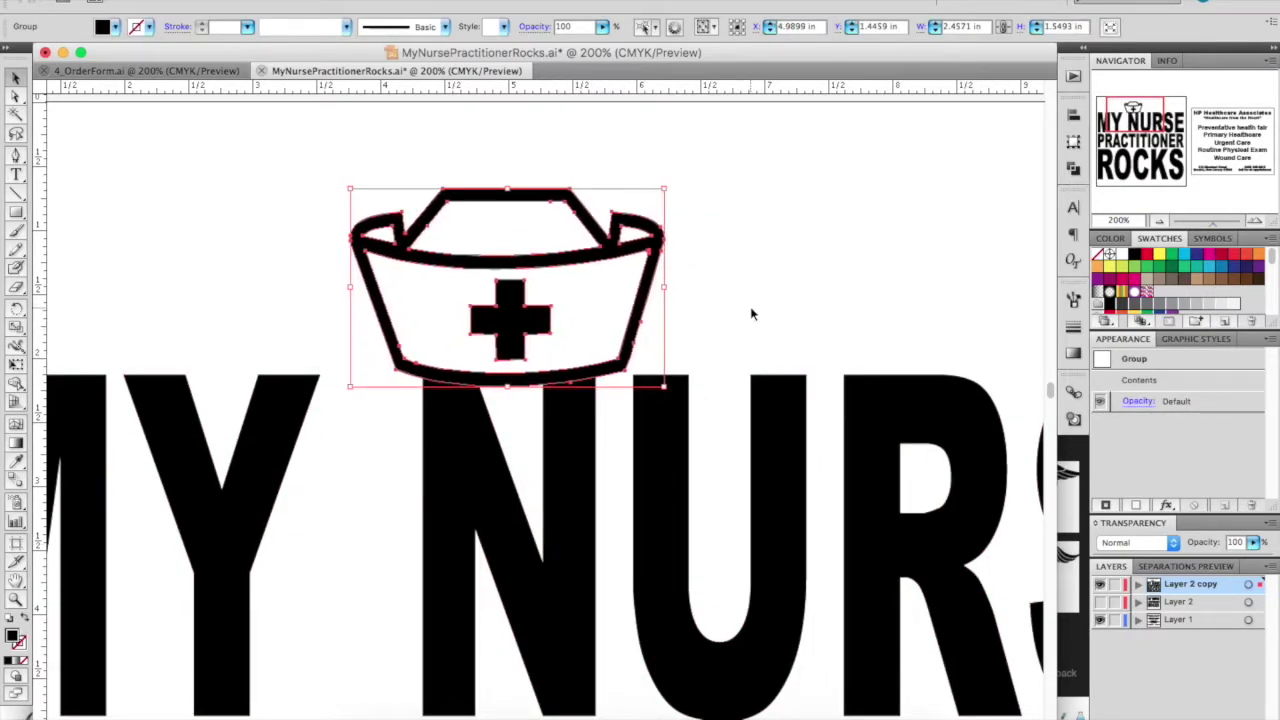
left_click(460, 563)
double_click(434, 537)
double_click(439, 290)
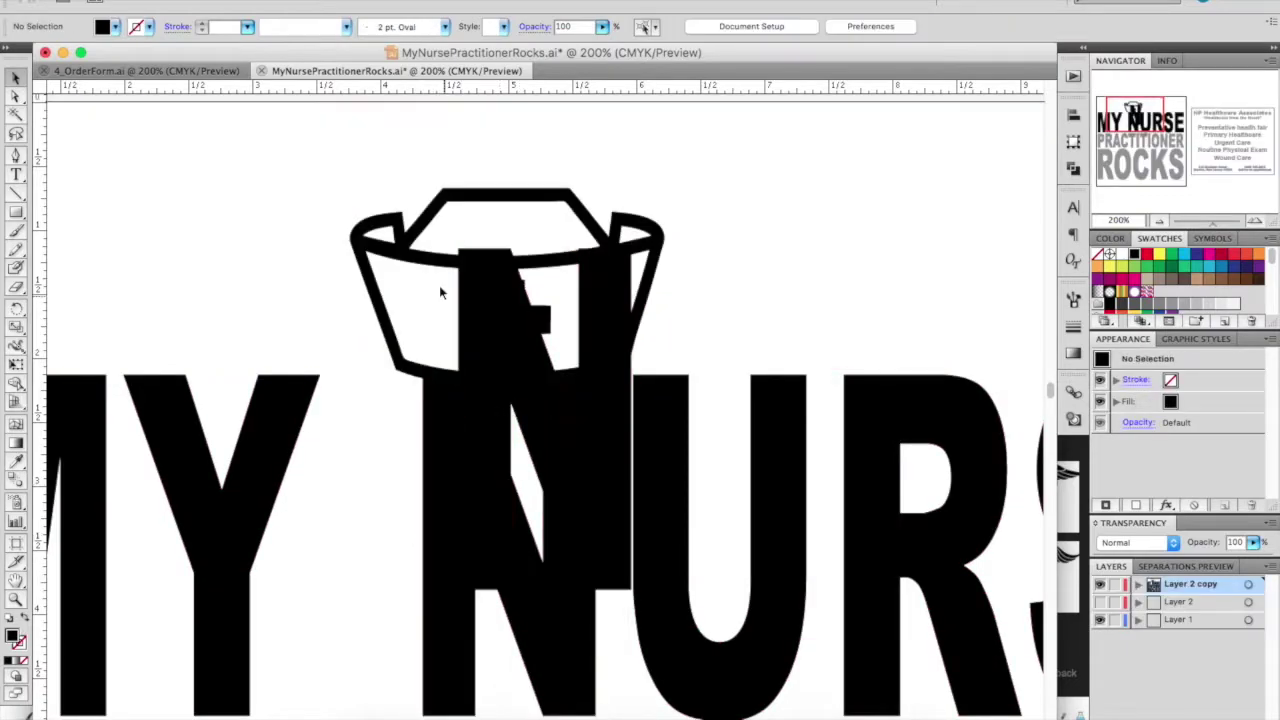
left_click_drag(439, 290, 486, 343)
left_click(717, 298)
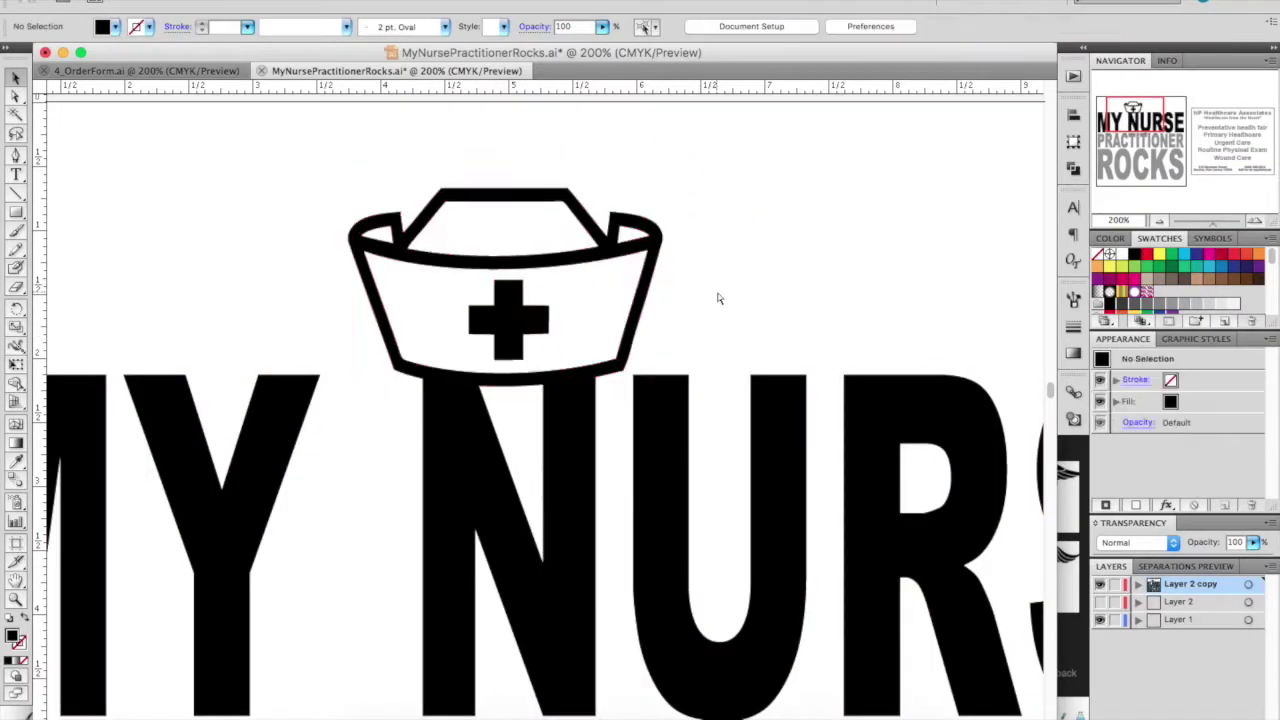
Step: Undo the earlier hat moves, fit the artboard in view, and reselect the nurse hat
key("super+z")
key("super+z")
key("super+z")
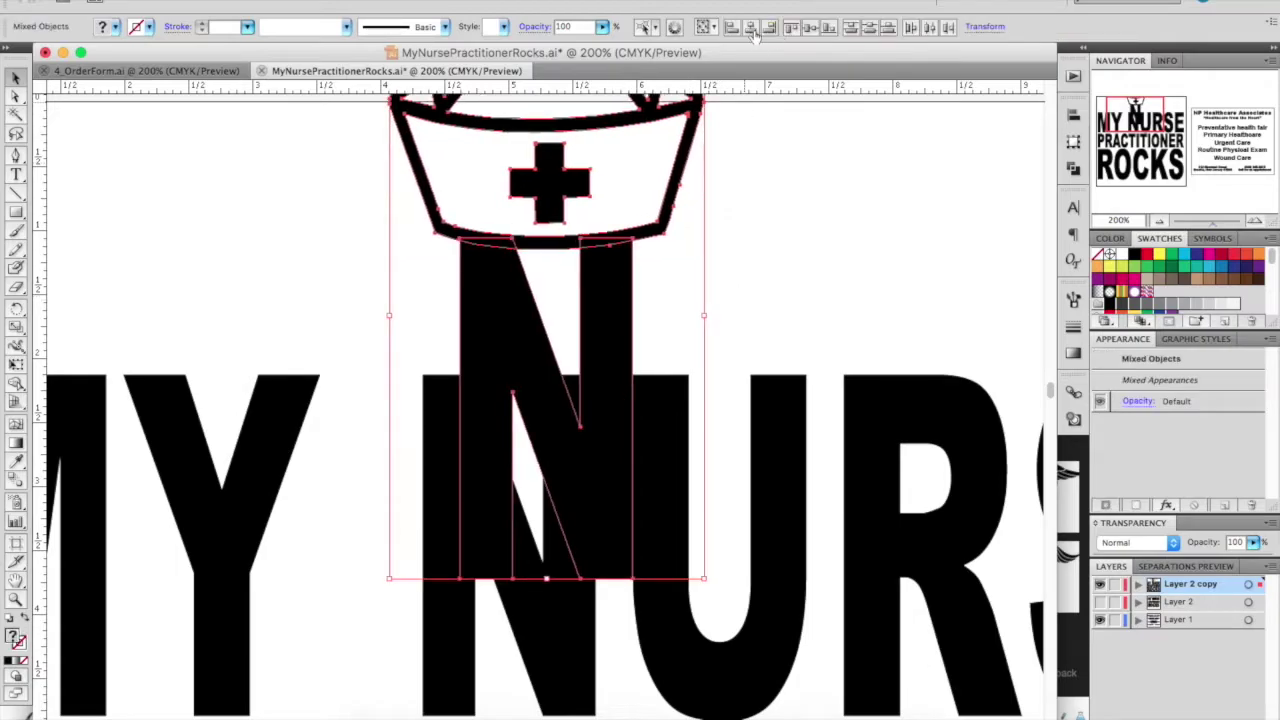
key("super+z")
key("super+z")
key("super+z")
key("super+z")
scroll(766, 205, "down", 3)
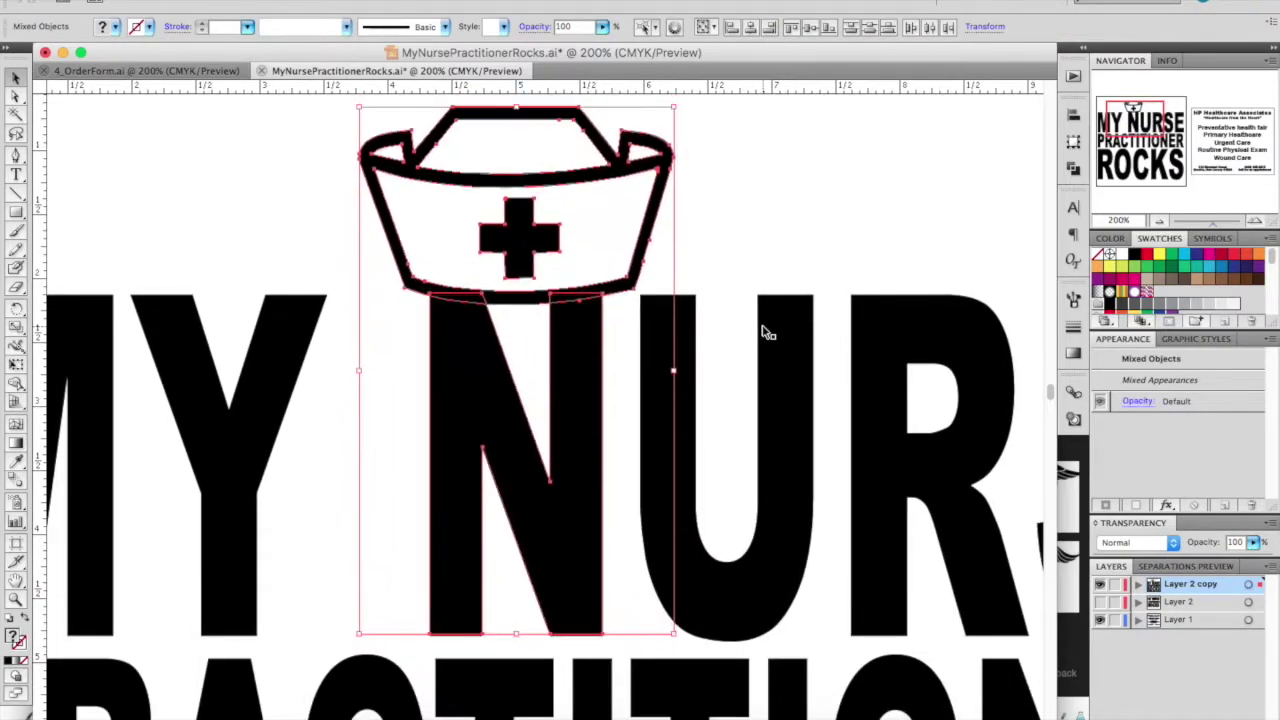
key("super+z")
key("super+0")
key("super+z")
key("super+z")
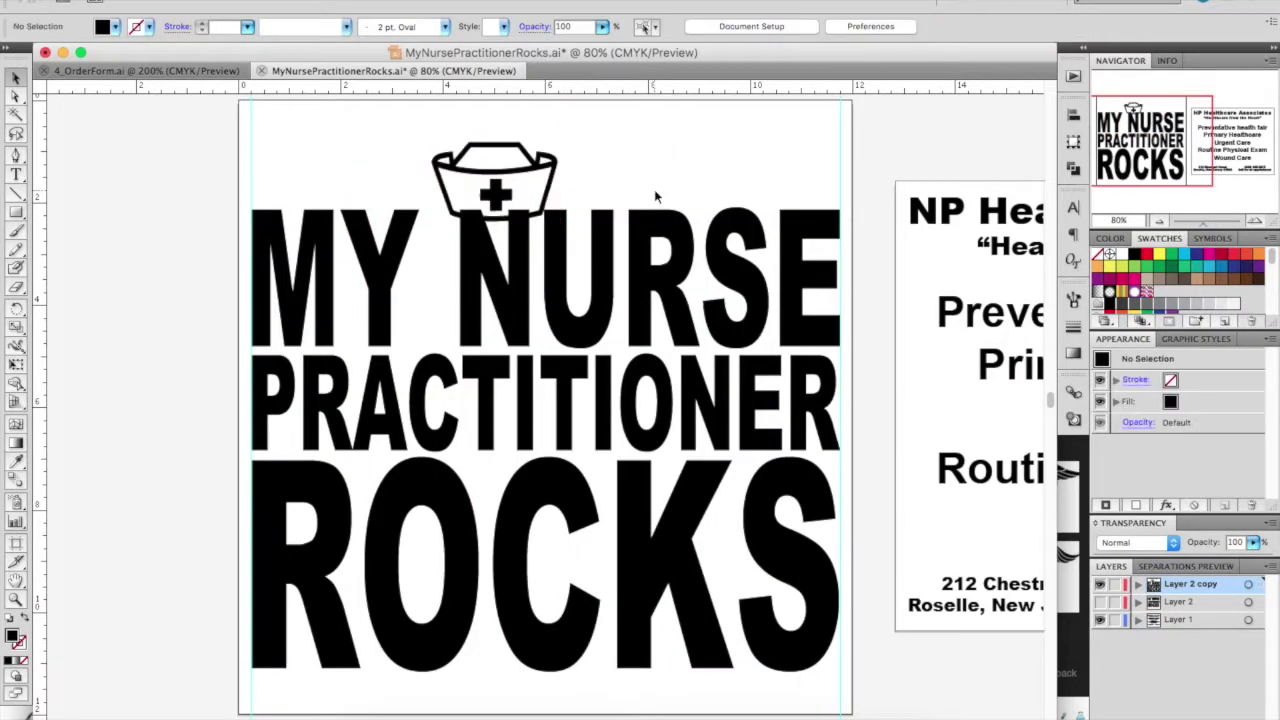
key("super+equal")
key("super+equal")
left_click(490, 300)
left_click(247, 26)
Step: Give the nurse hat a 4 pt stroke outline
left_click(243, 140)
left_click(177, 26)
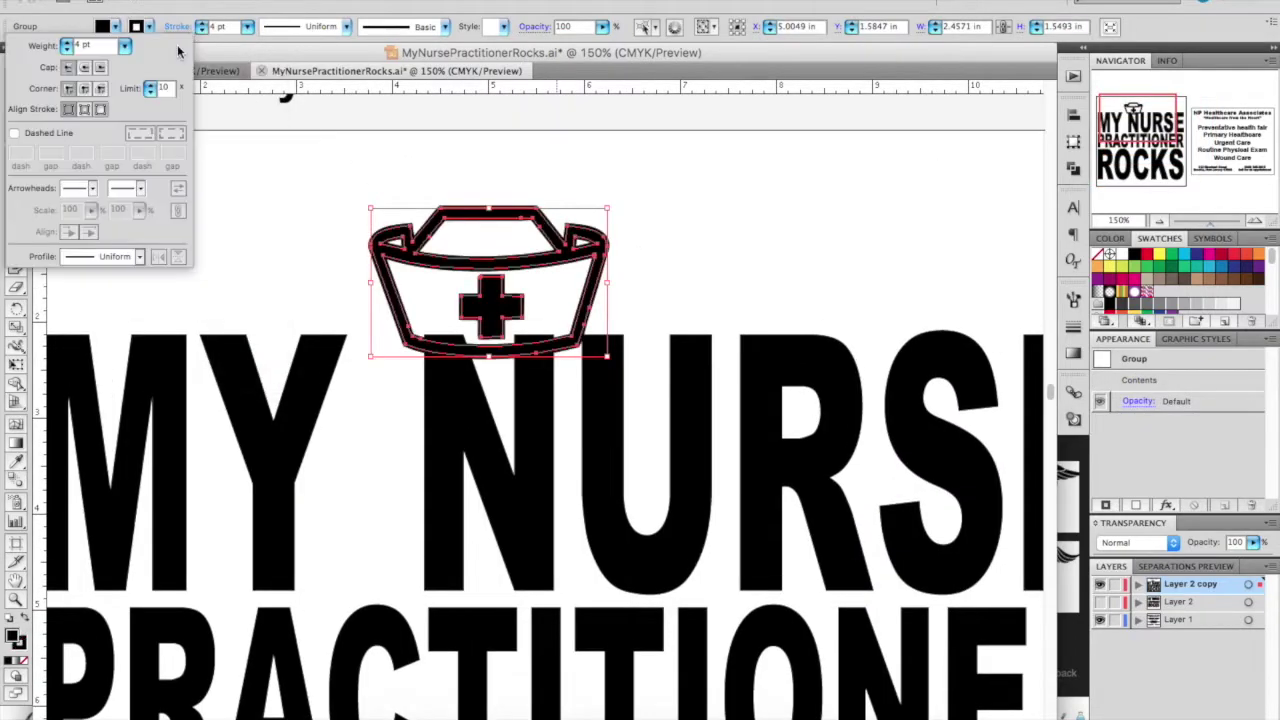
left_click(22, 650)
left_click(880, 257)
Step: Briefly pick the Pen tool, then return to Selection and refit the artboard view
scroll(542, 399, "right", 2)
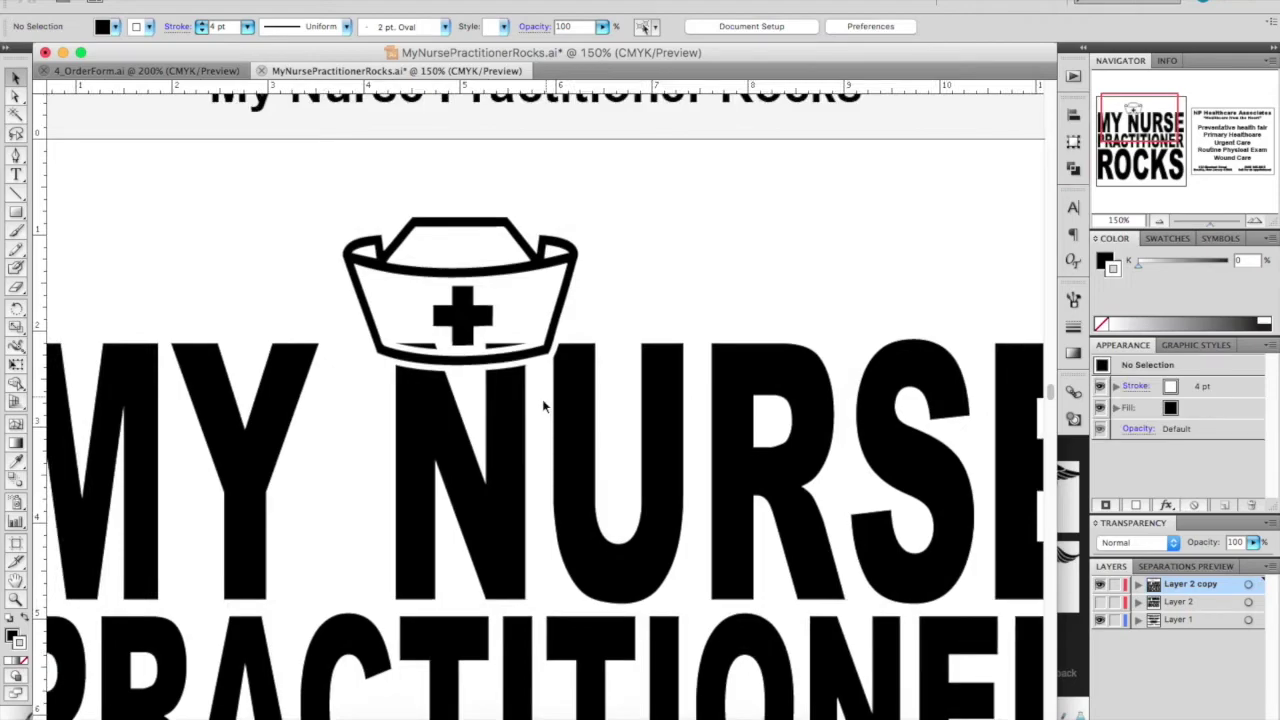
left_click(490, 366)
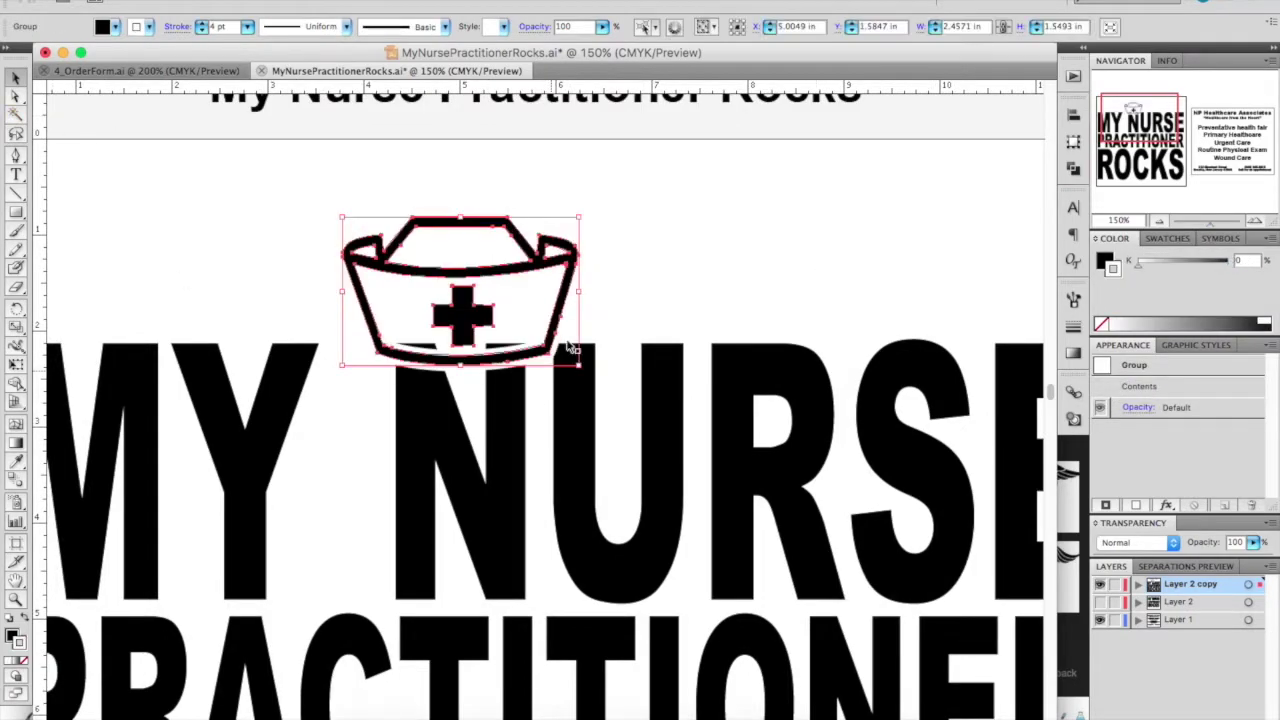
left_click(377, 366)
key("p")
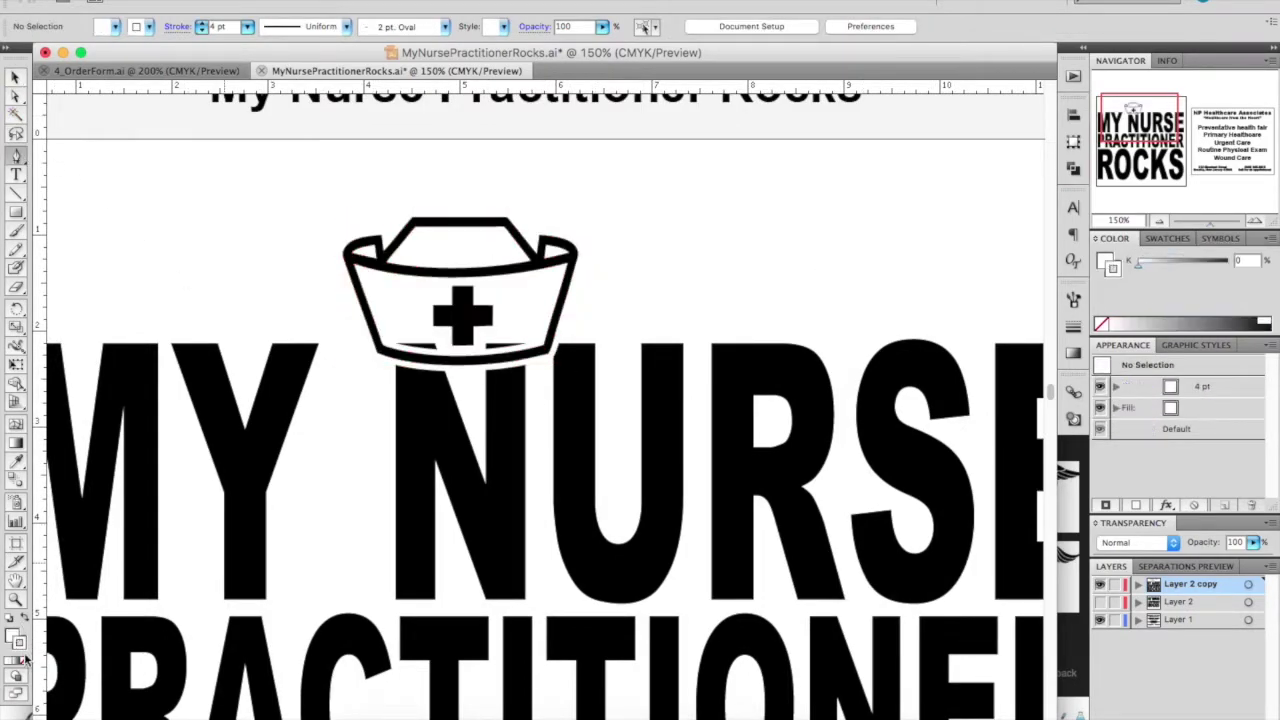
key("v")
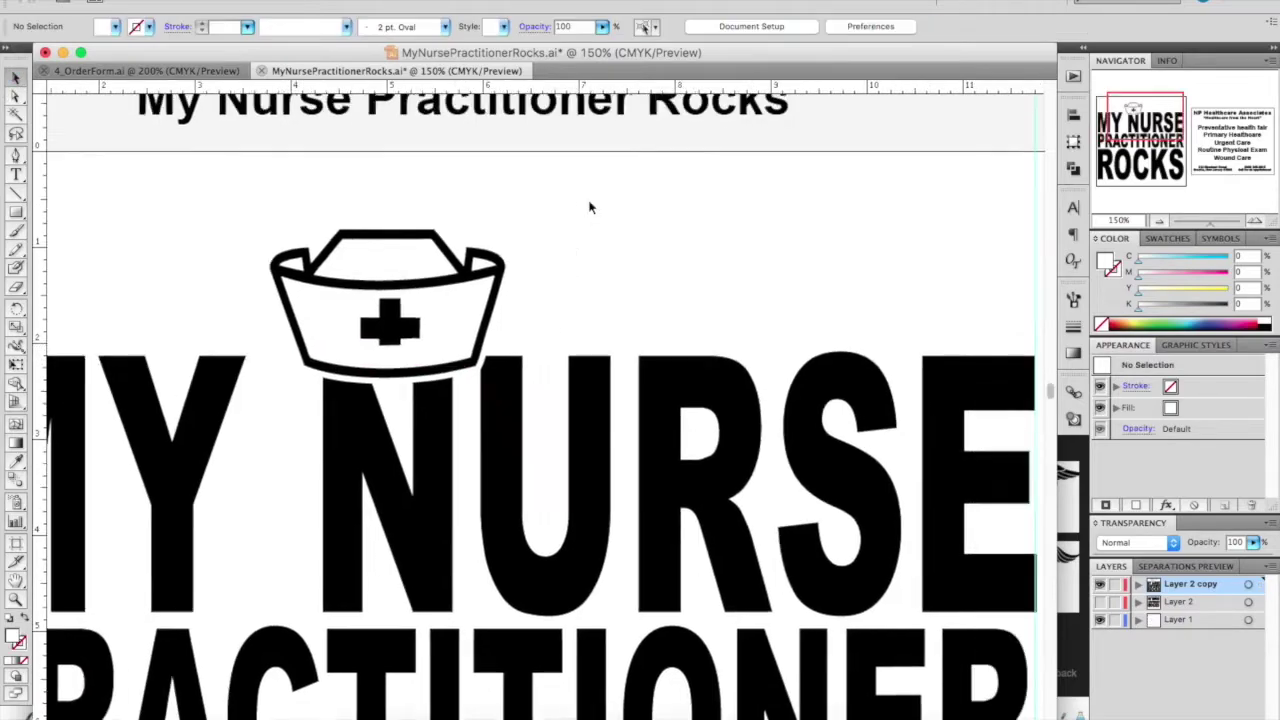
key("super+0")
key("super+equal")
key("super+equal")
key("super+equal")
Step: Shrink the nurse hat proportionally and nudge it slightly right and down
left_click(337, 246)
left_click_drag(489, 172, 489, 183)
key("Right")
key("Down")
key("Down")
key("Down")
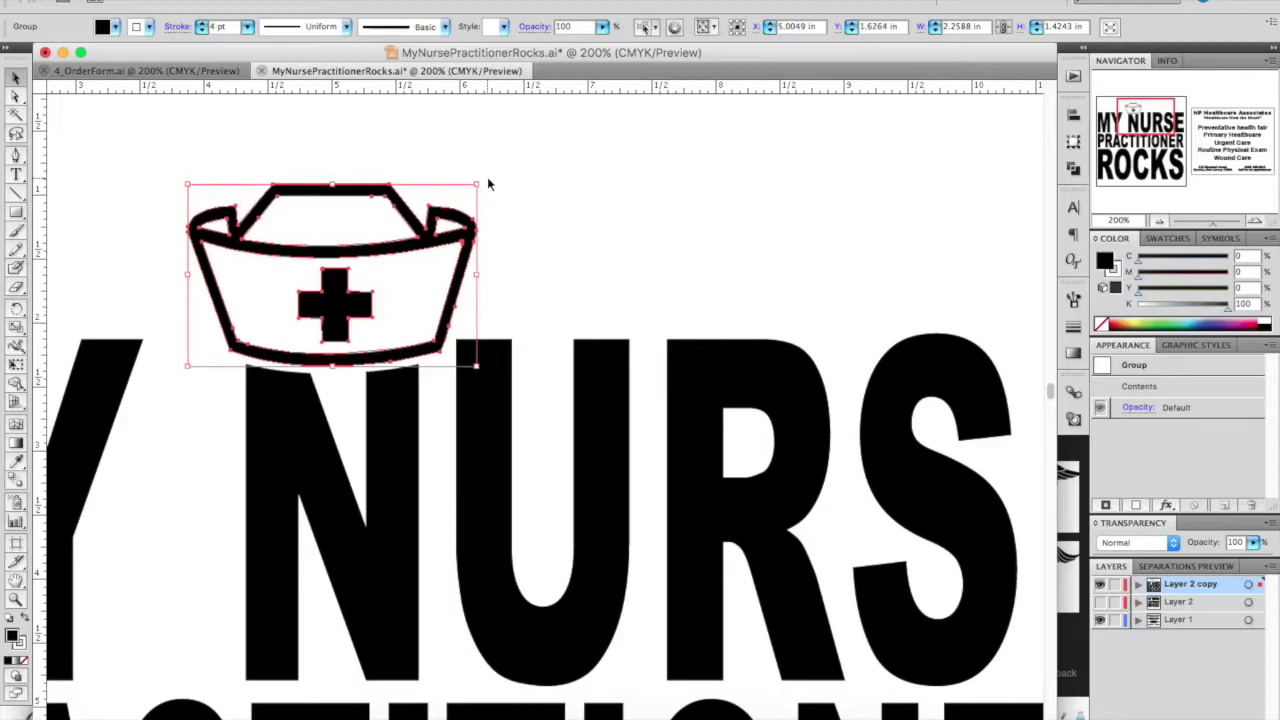
left_click(388, 336)
left_click(388, 336)
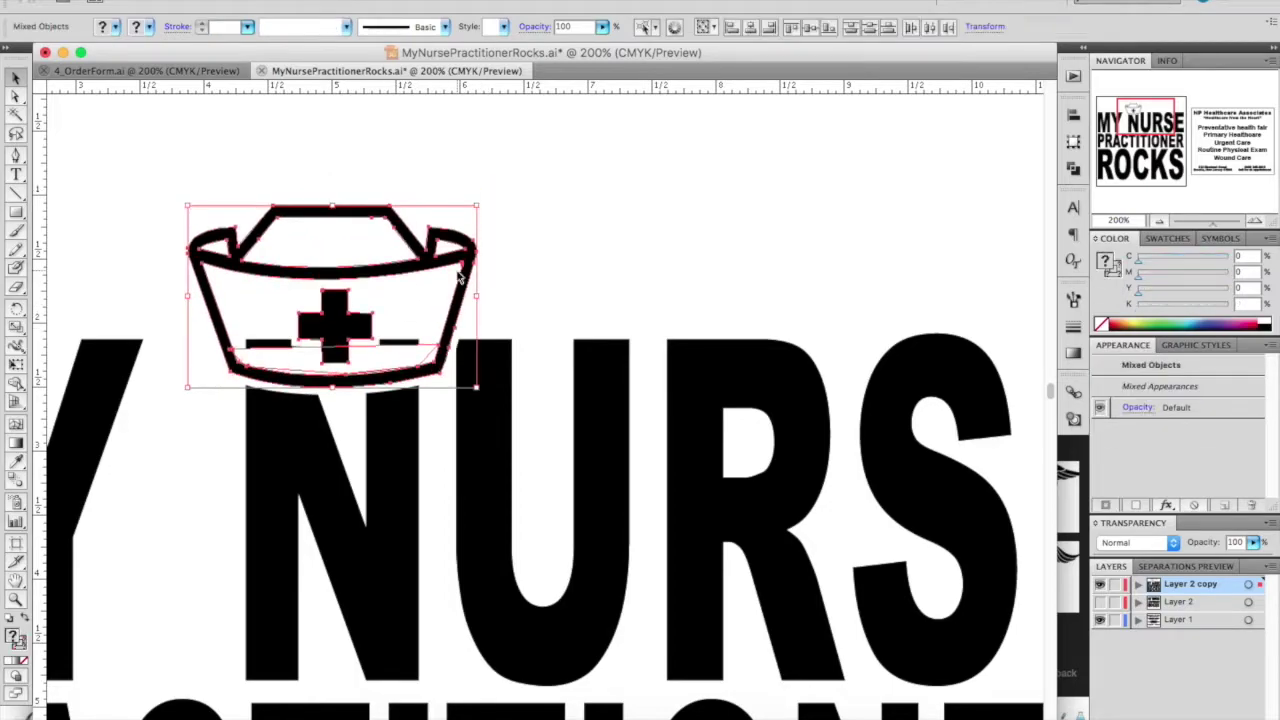
left_click(510, 343, "alt")
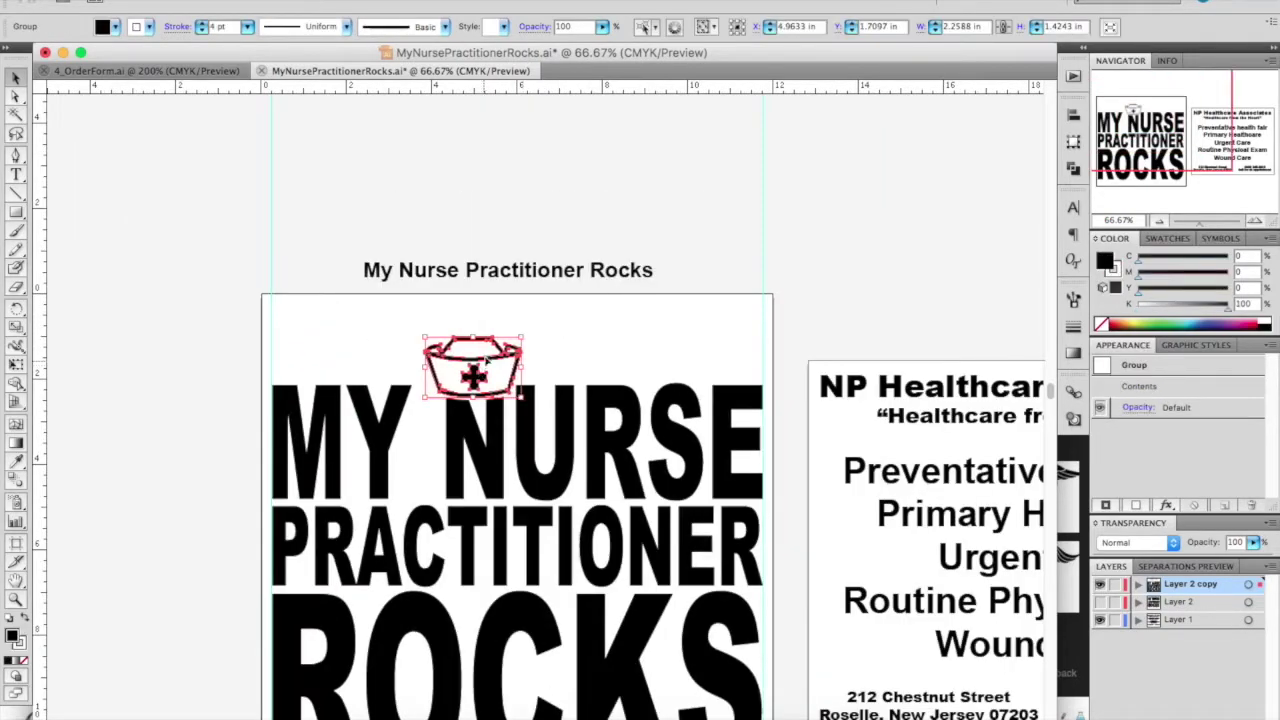
Step: Pick the Ellipse tool and confirm an ellipse size in its dialog
scroll(510, 400, "down", 3)
left_click(14, 214)
left_click(80, 252)
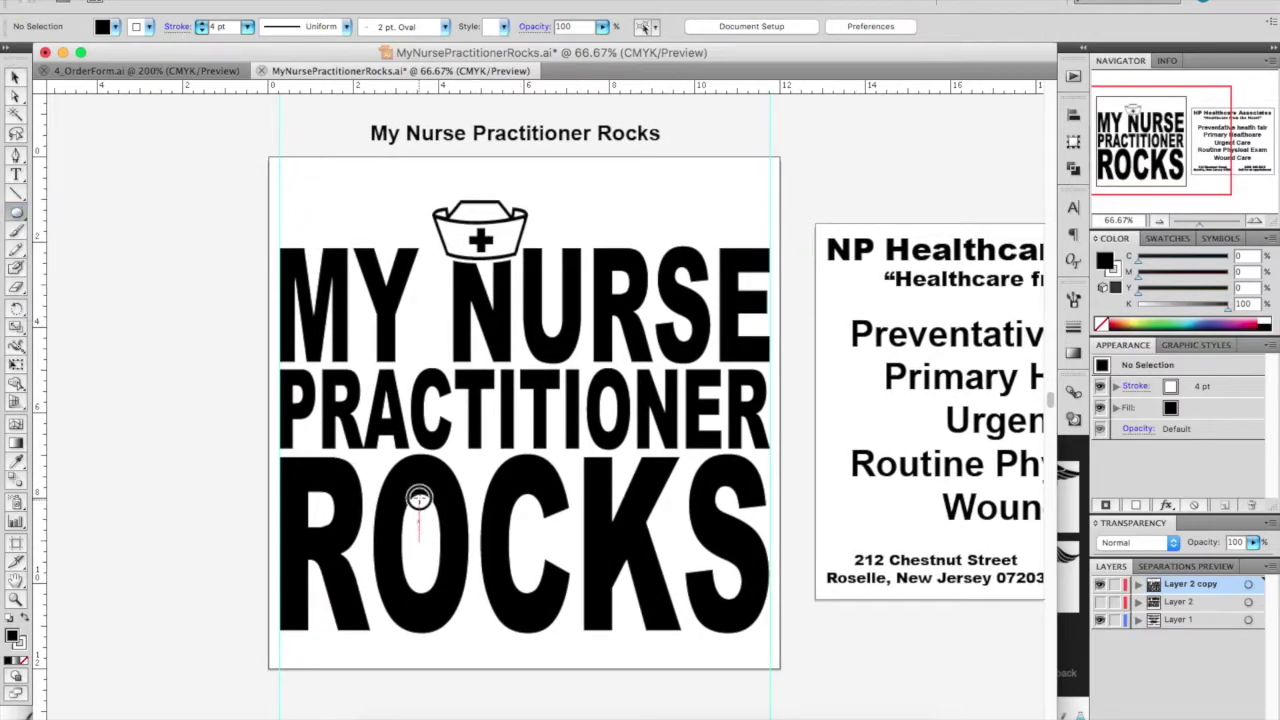
left_click(100, 622)
left_click(719, 228)
Step: Save the RN caduceus image from the browser and place it on the canvas
left_click(612, 705)
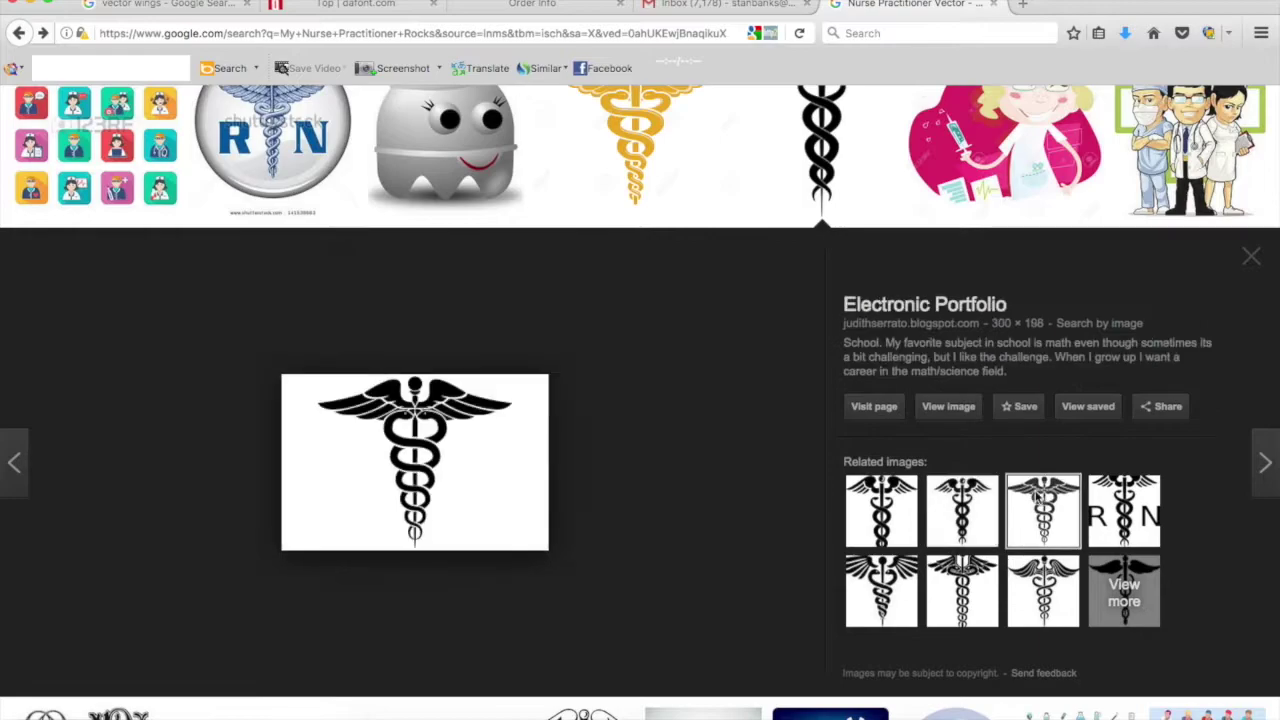
left_click_drag(1124, 497, 760, 700)
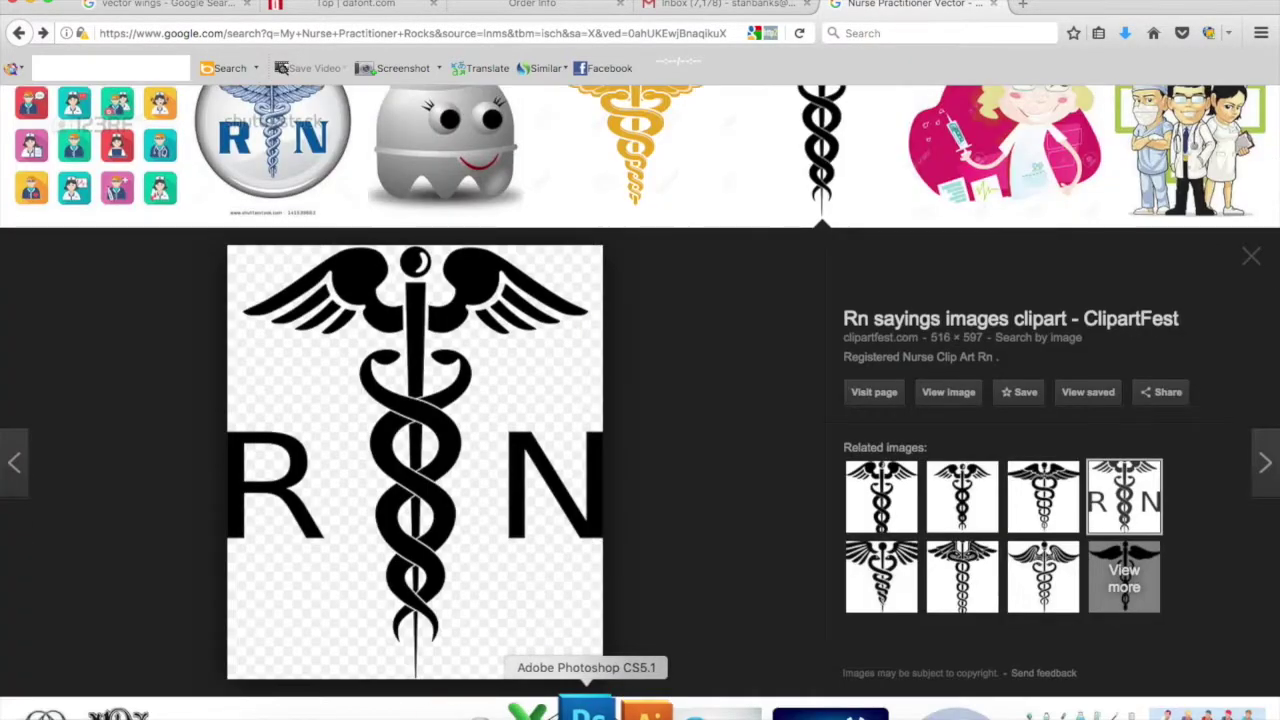
left_click(560, 705)
left_click(760, 705)
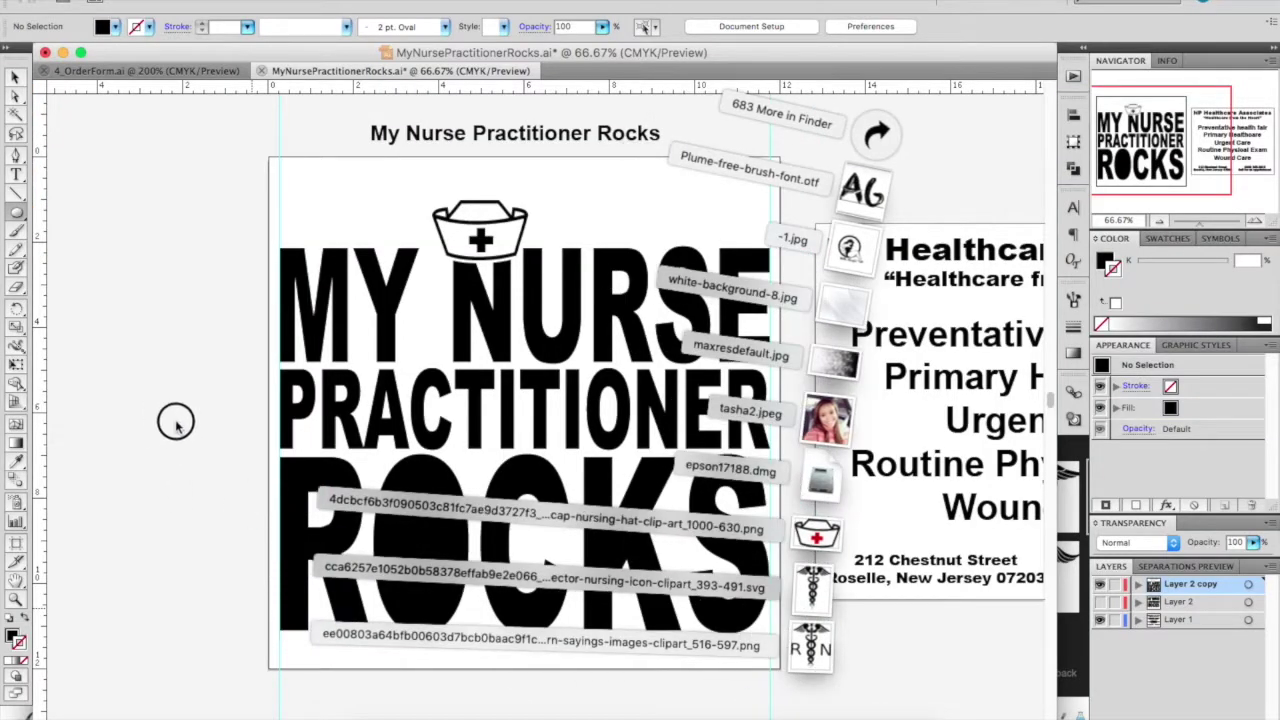
left_click(760, 705)
left_click(760, 705)
mouse_move(811, 648)
left_mouse_down()
mouse_move(342, 590)
mouse_move(365, 340)
left_mouse_up()
Step: Live Trace the RN caduceus image into vector shapes
left_click(601, 26)
left_click(650, 274)
left_click(417, 605)
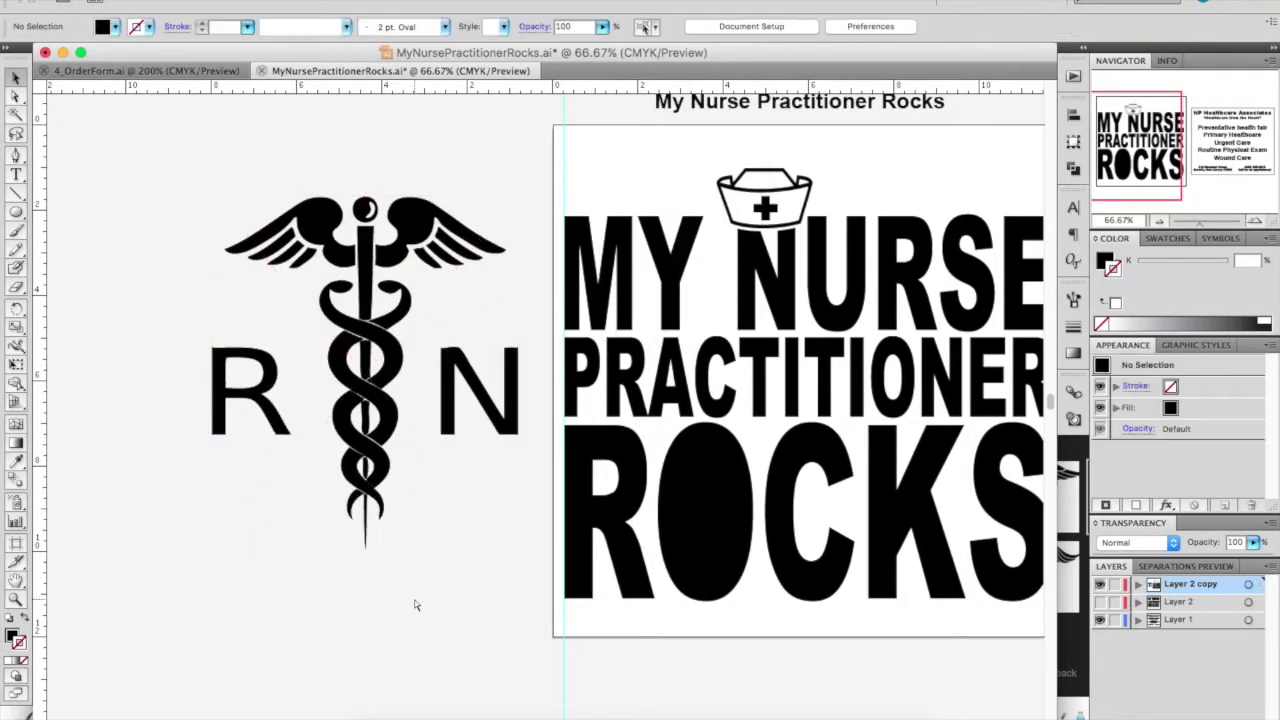
key("super+equal")
key("super+minus")
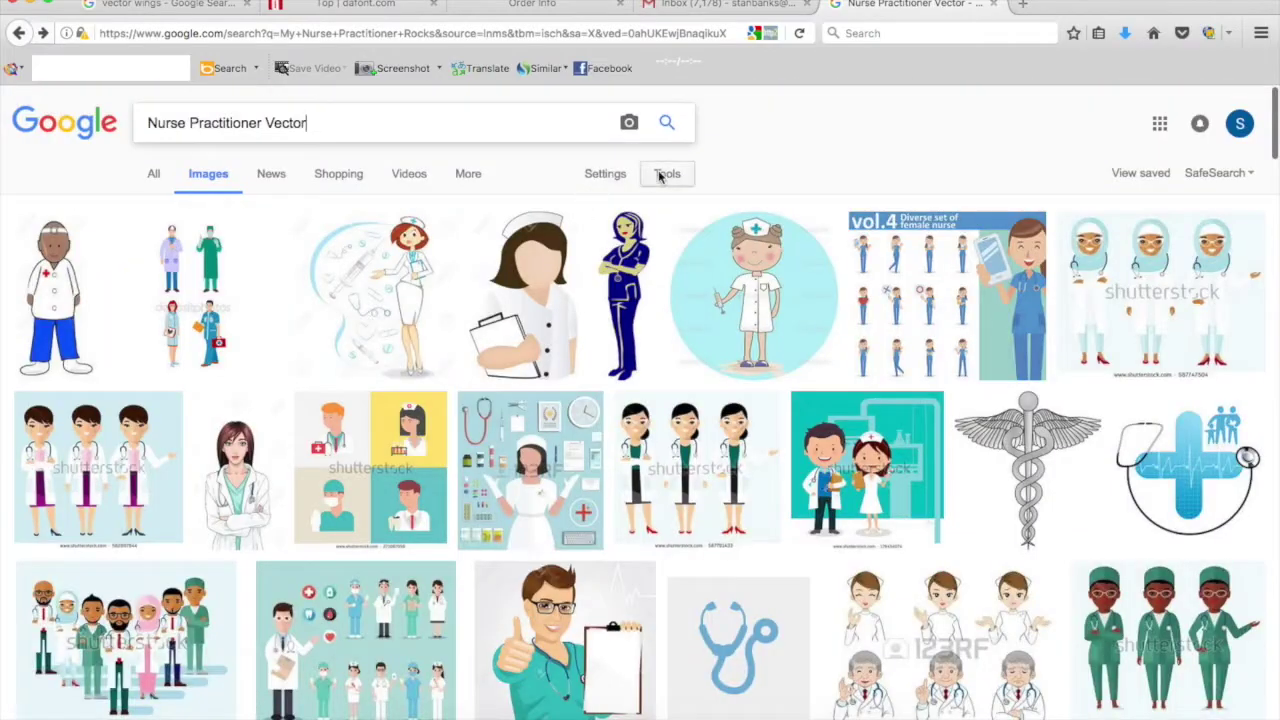
Step: Filter the Google image results by size and browse them at 90% page zoom
left_click(667, 173)
left_click(165, 262)
scroll(170, 268, "down", 20)
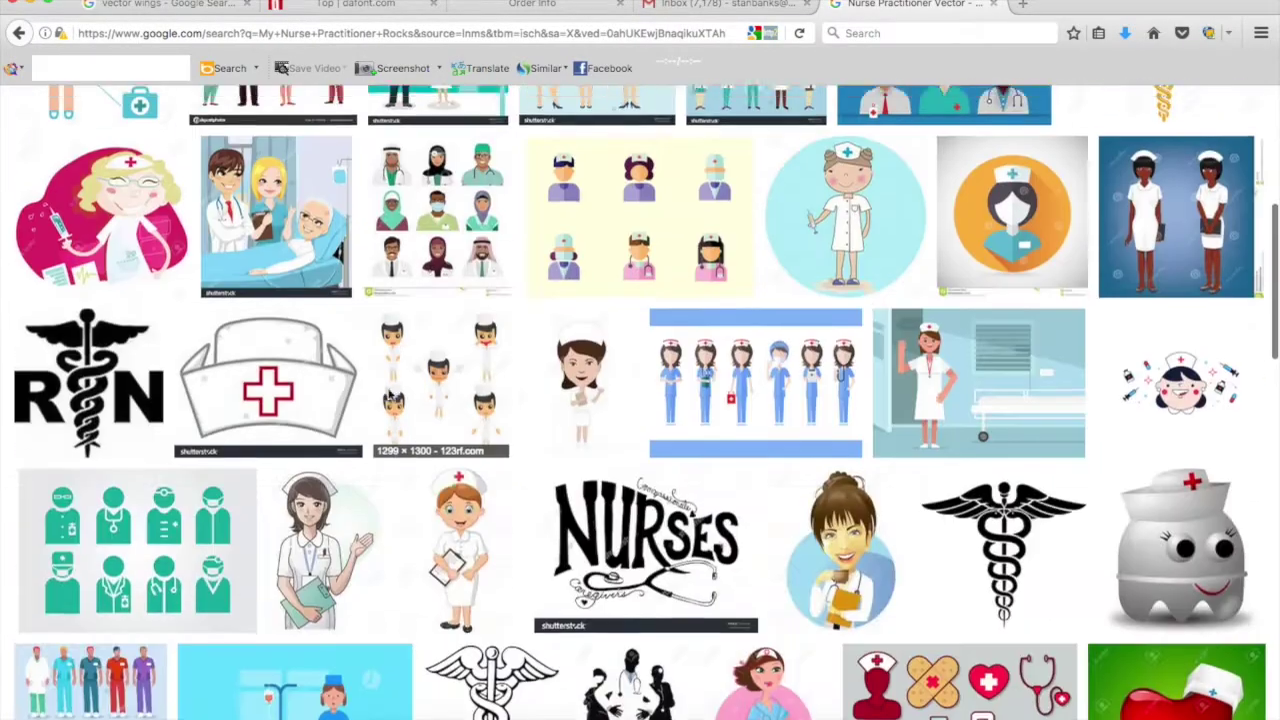
scroll(851, 551, "down", 10)
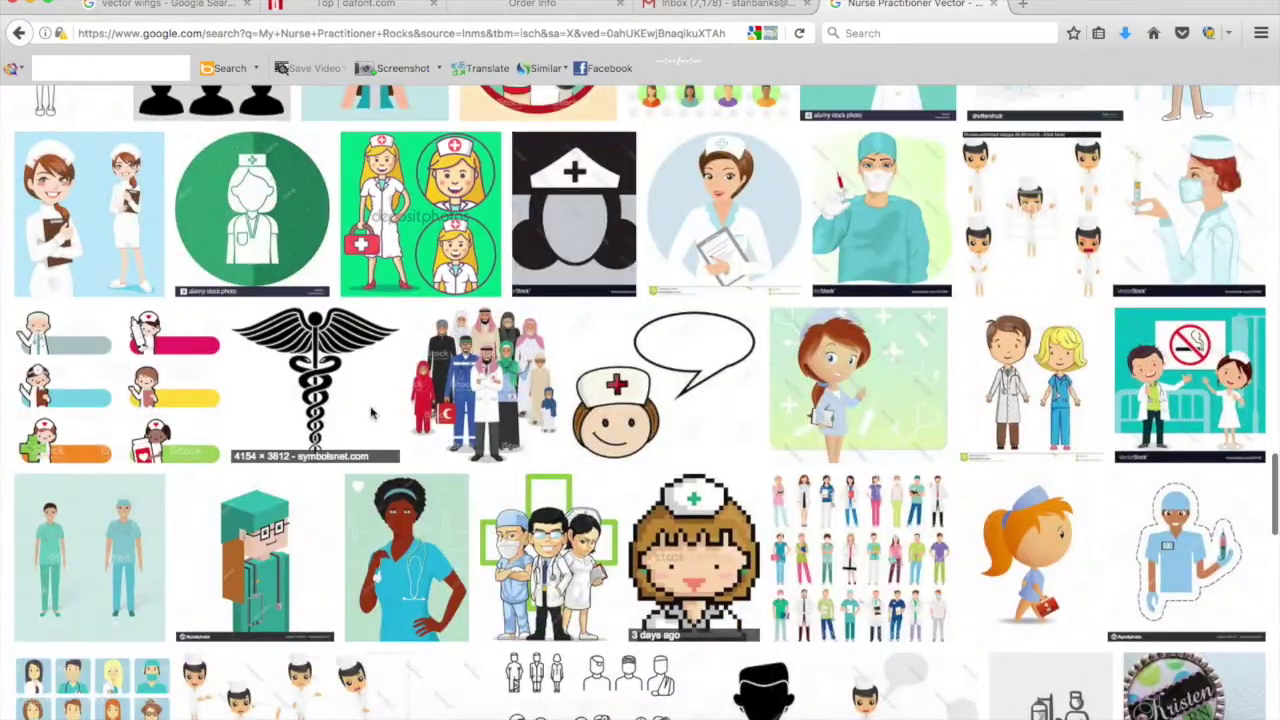
scroll(352, 385, "up", 20)
key("ctrl+minus")
scroll(550, 518, "down", 20)
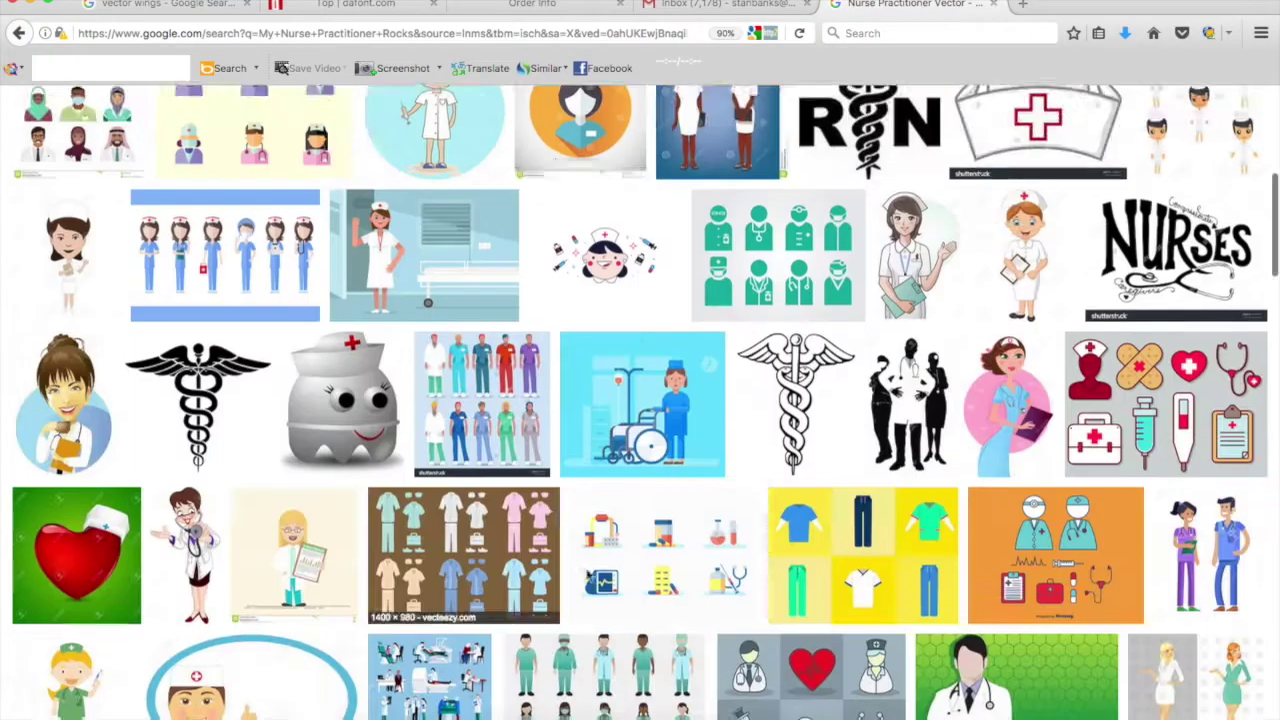
scroll(622, 630, "down", 20)
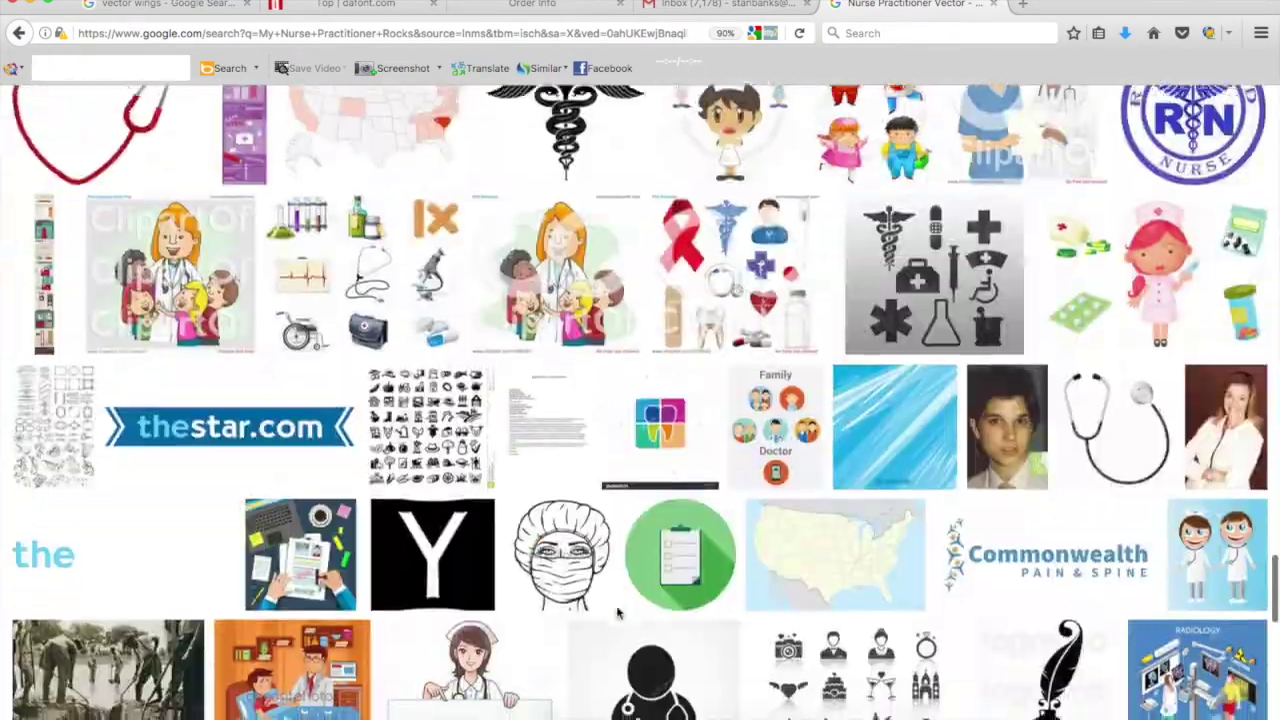
scroll(617, 612, "up", 20)
scroll(617, 612, "down", 3)
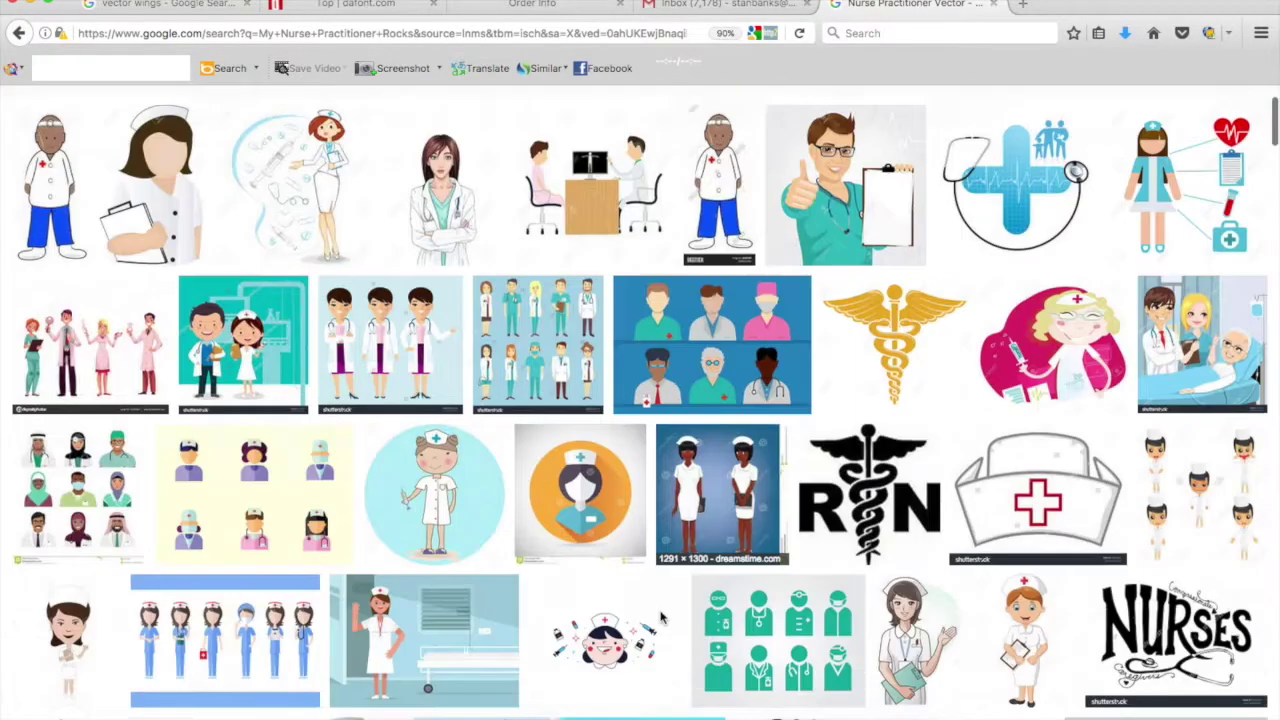
scroll(3, 96, "up", 5)
Step: Search Google Images for 'rn nurse symbol'
type("Nurse")
key("Return")
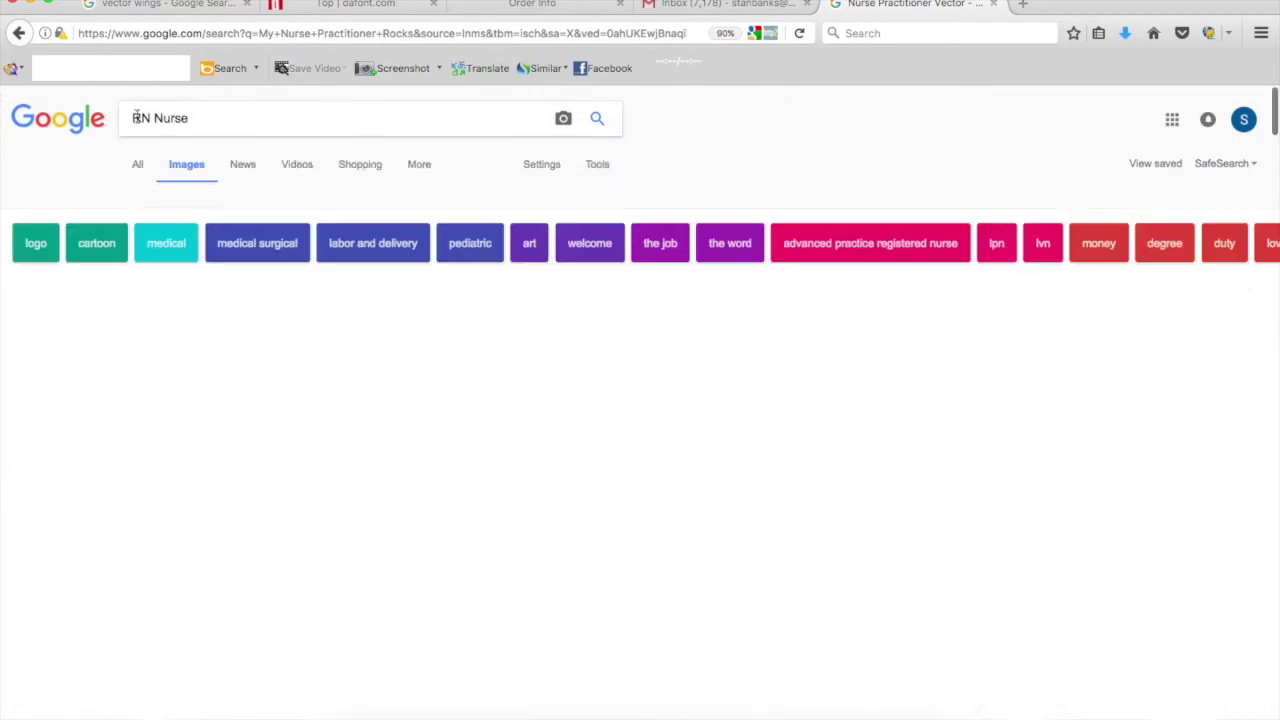
left_click(263, 123)
key("Down")
key("Return")
Step: Drag the winged caduceus preview image into the Illustrator T-shirt document
left_click(250, 330)
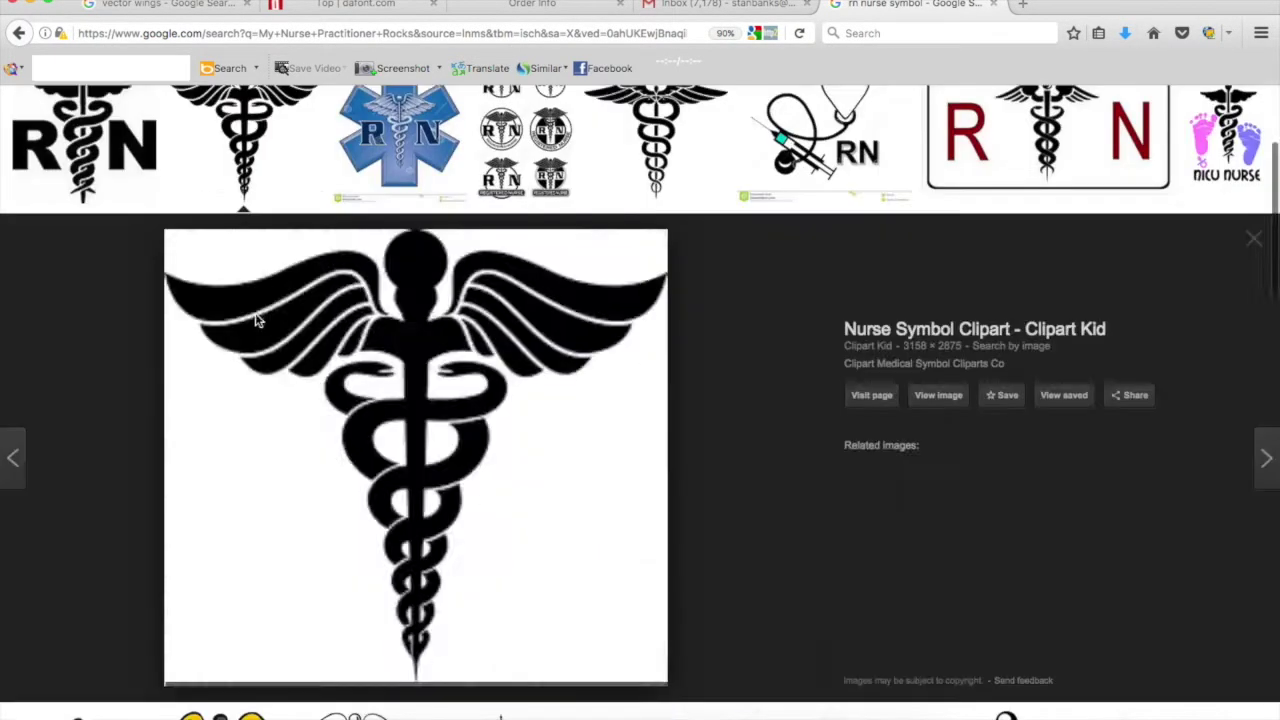
left_click_drag(620, 606, 688, 680)
left_click_drag(803, 700, 271, 543)
scroll(473, 172, "down", 5)
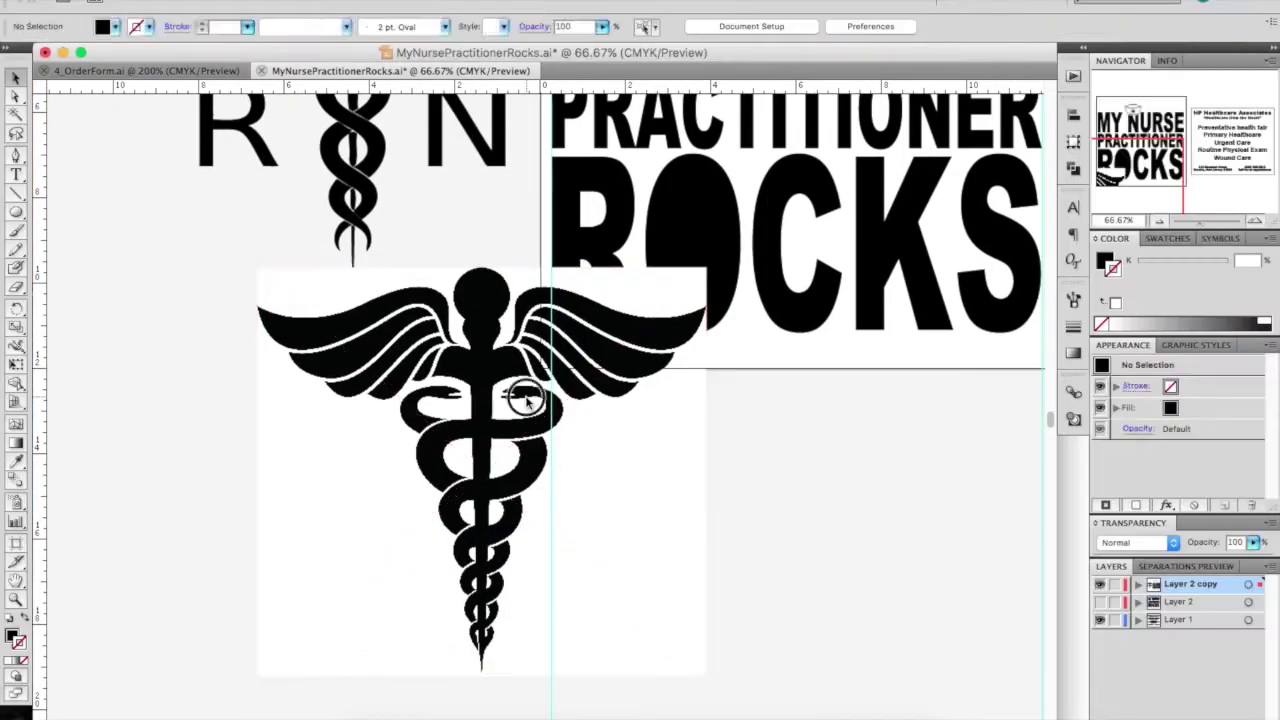
Step: Live Trace the placed caduceus with a preset and expand it into editable paths
left_click_drag(480, 450, 270, 471)
left_click(581, 26)
left_click(651, 277)
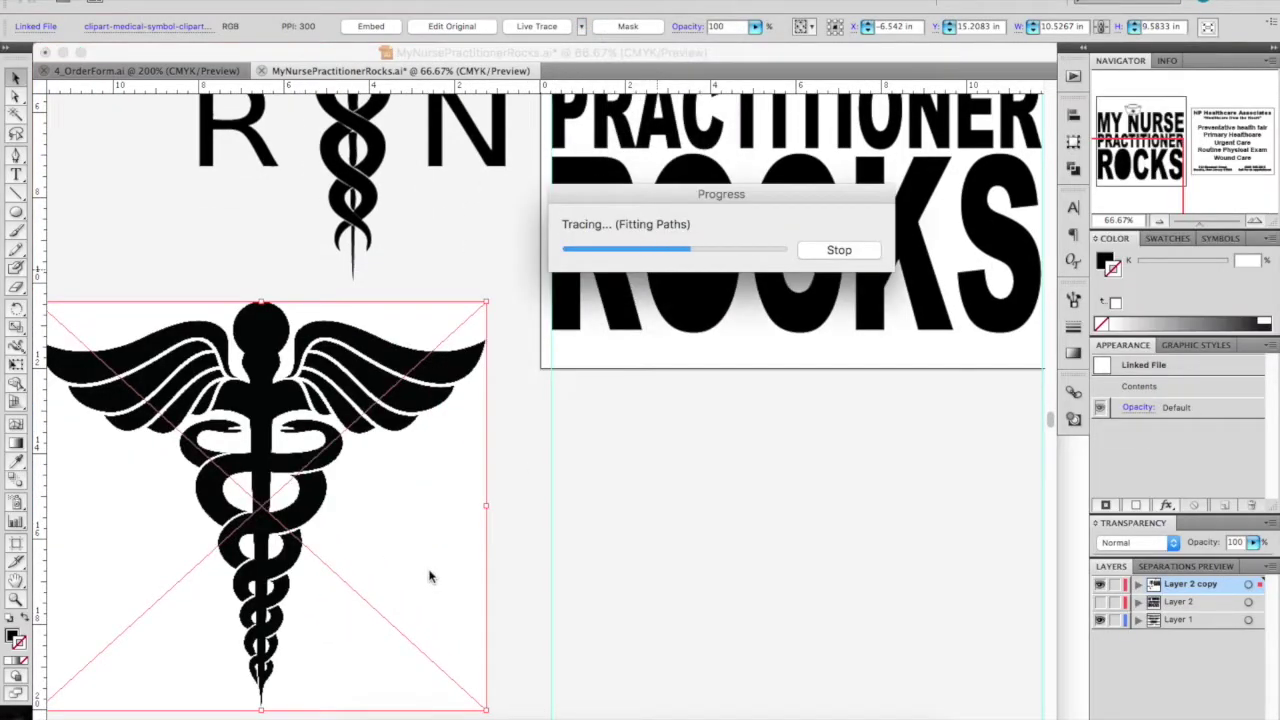
left_click(709, 26)
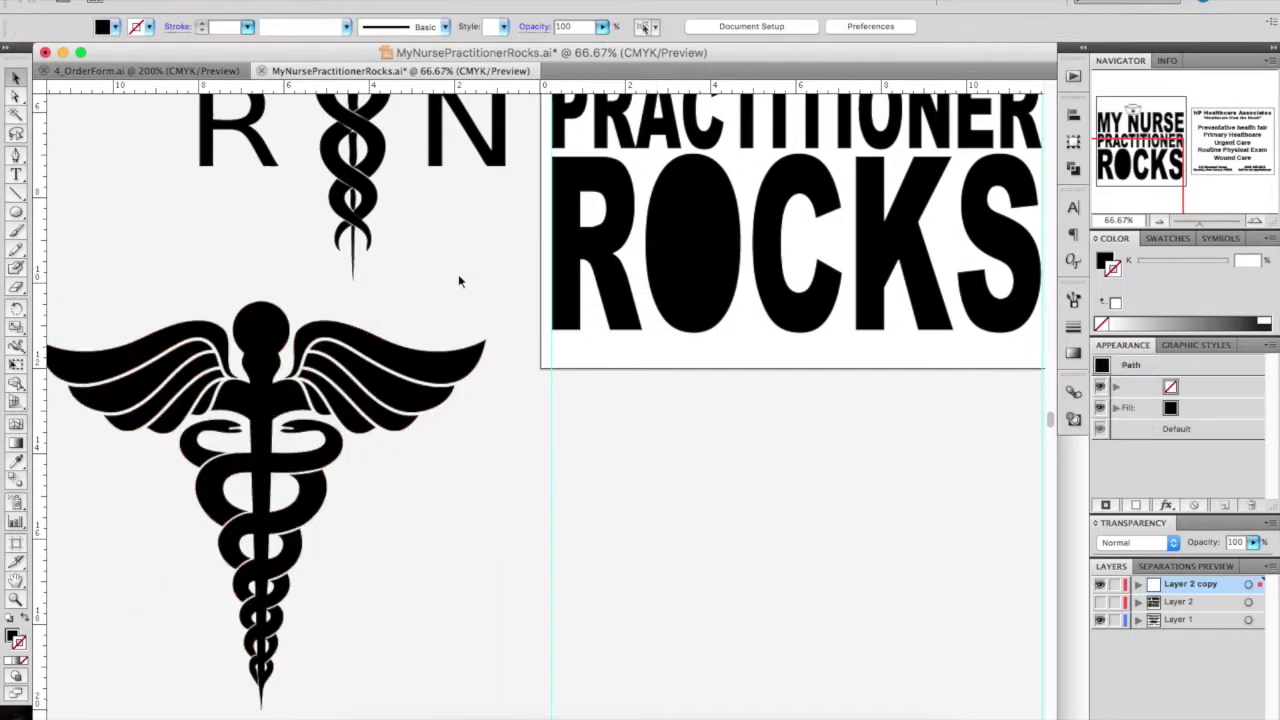
scroll(92, 710, "down", 2)
Step: Set the traced caduceus fill to None and shrink it down into the O of ROCKS
key("a")
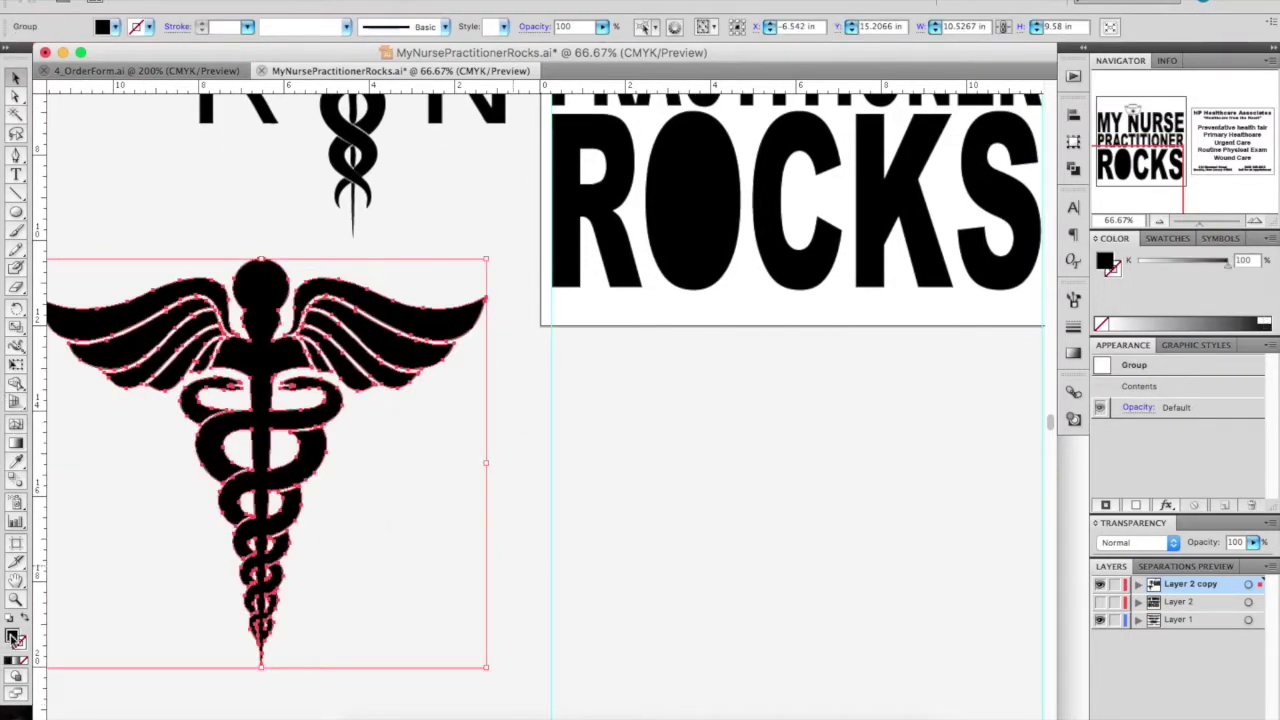
left_click(24, 660)
left_click_drag(486, 258, 337, 395)
left_click_drag(696, 172, 697, 173)
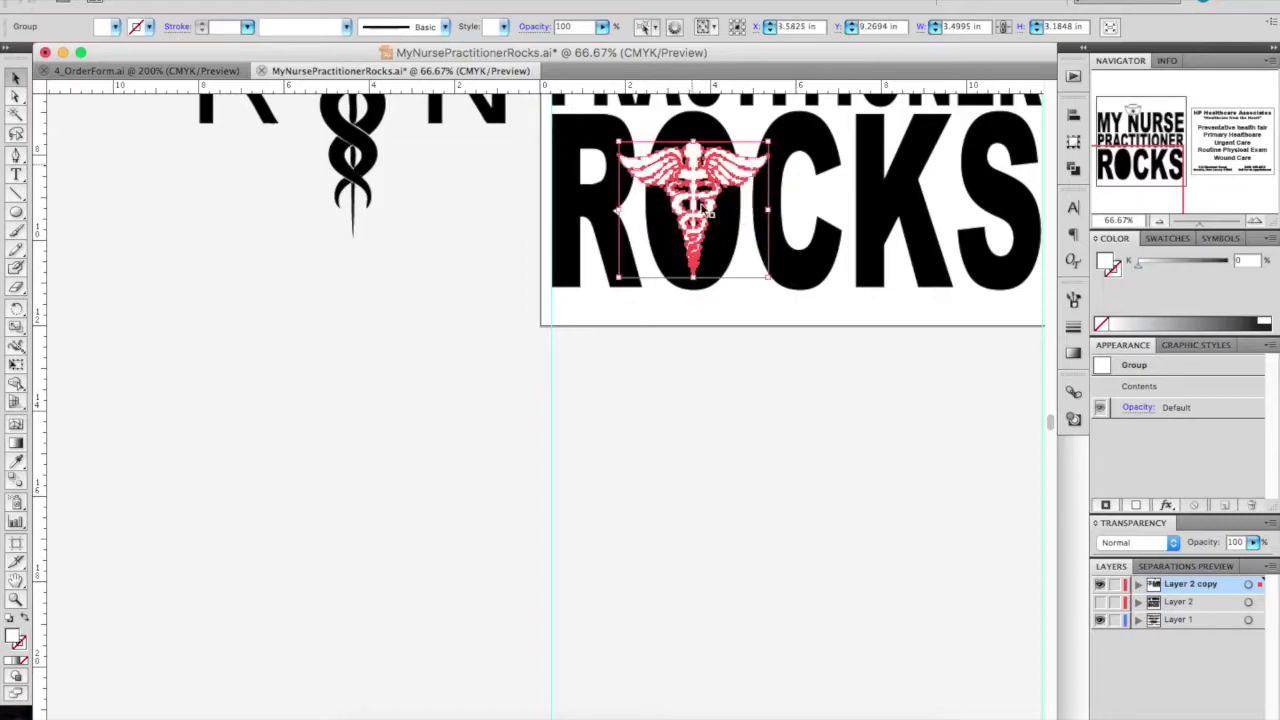
key("super+shift+a")
scroll(735, 373, "up", 4)
scroll(735, 373, "left", 5)
left_click(470, 349)
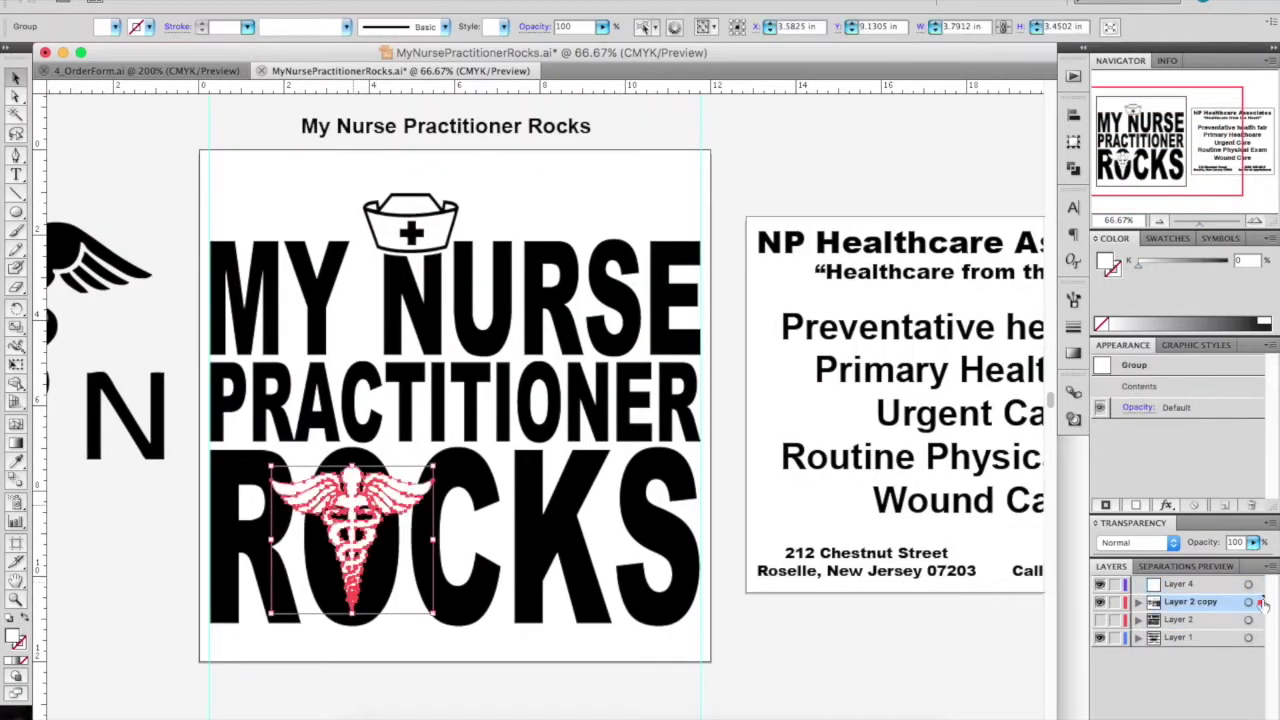
Step: Set the caduceus stroke to 6 pt in black from the Control bar
left_click(1190, 584)
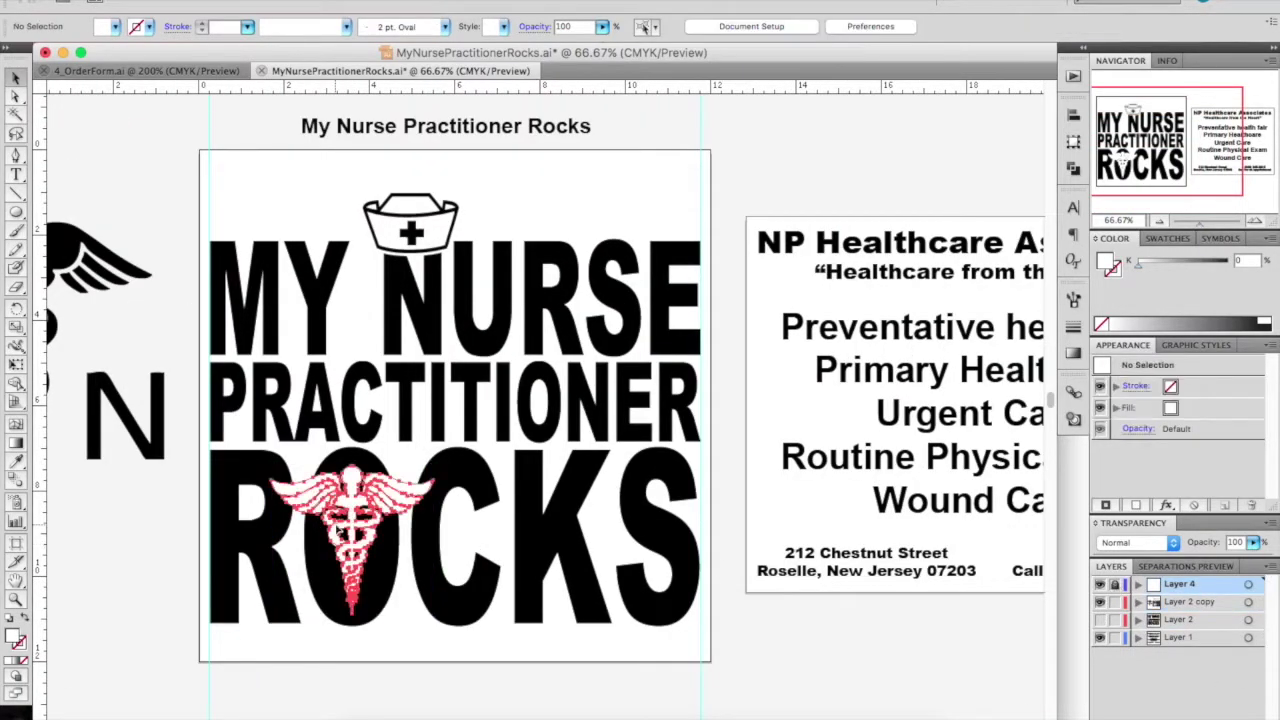
left_click(247, 26)
left_click(235, 141)
left_click(148, 26)
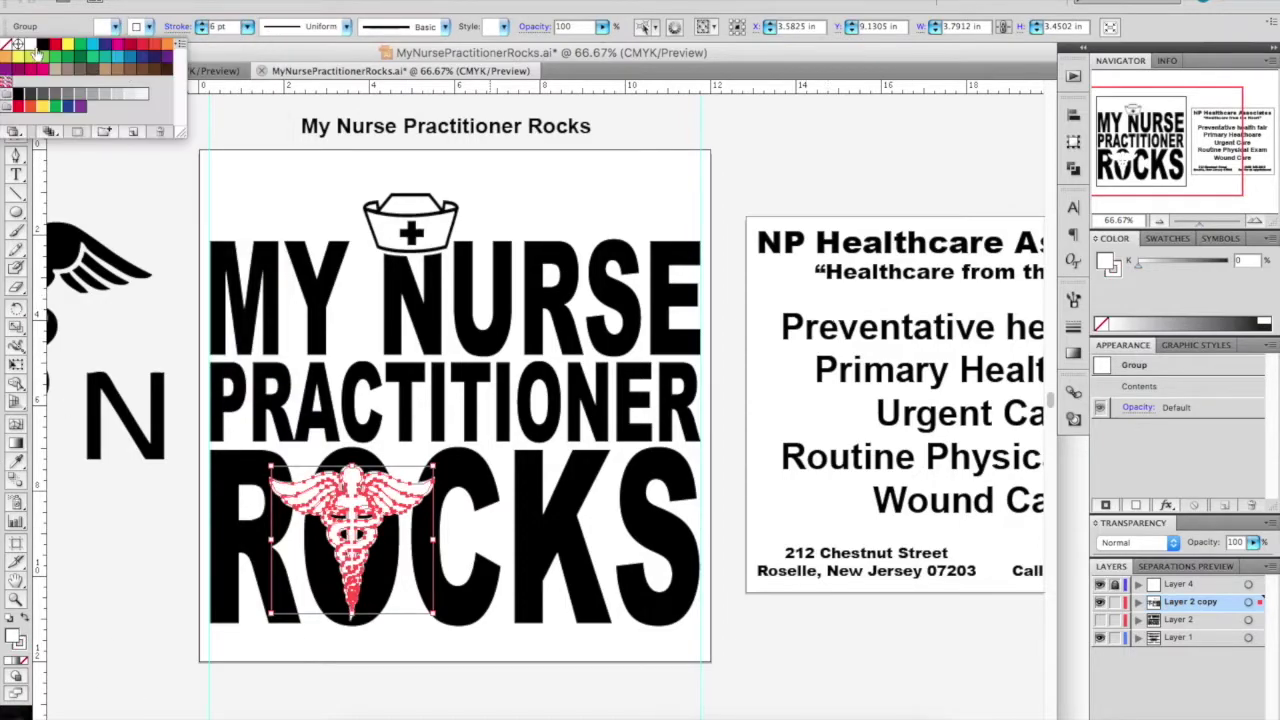
left_click(172, 35)
left_click(77, 534)
Step: Zoom in to check the outlined caduceus and open the Align panel
key("super+equal")
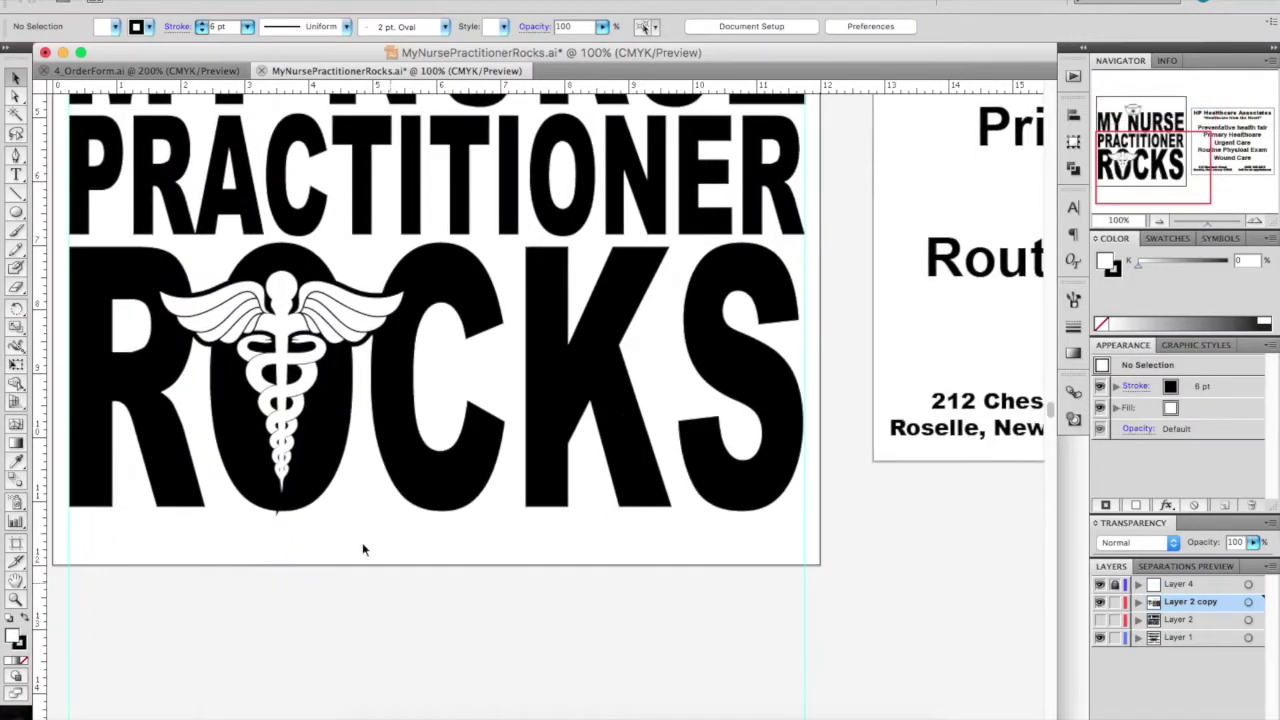
left_click(284, 362)
left_click(437, 605)
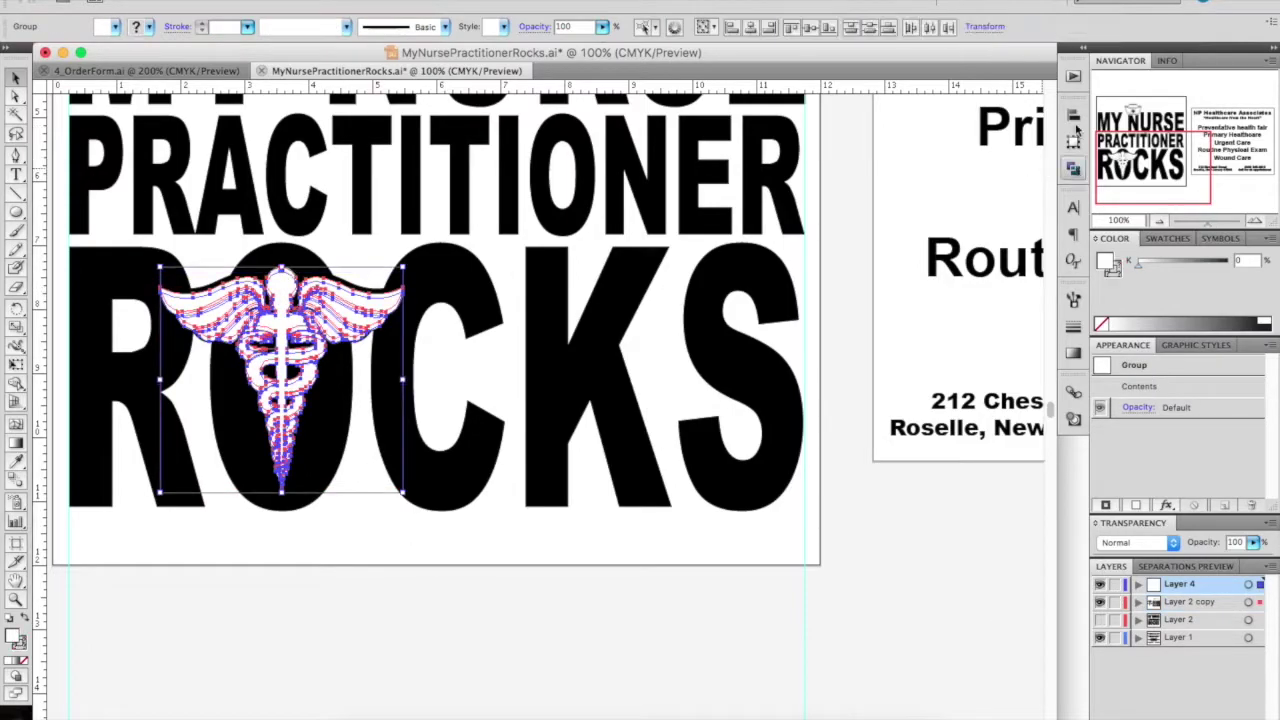
key("shift+F7")
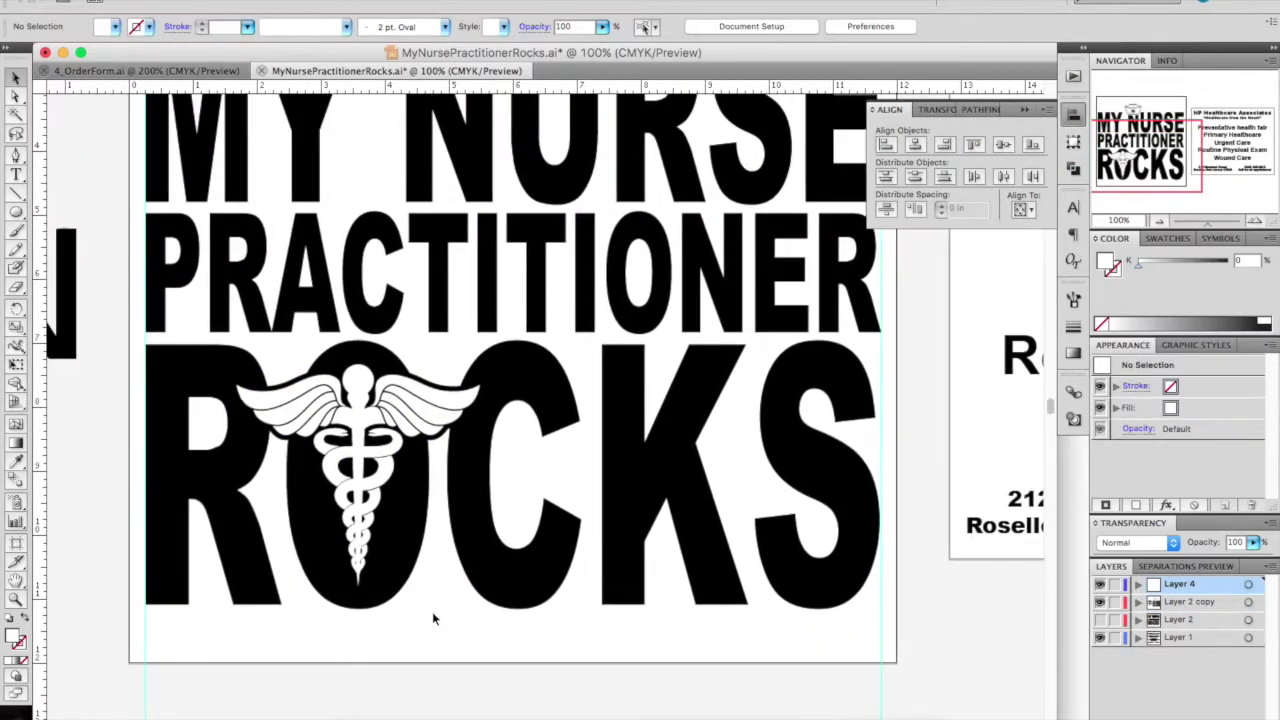
key("super+equal")
key("super+equal")
key("super+equal")
key("super+equal")
scroll(434, 614, "right", 10)
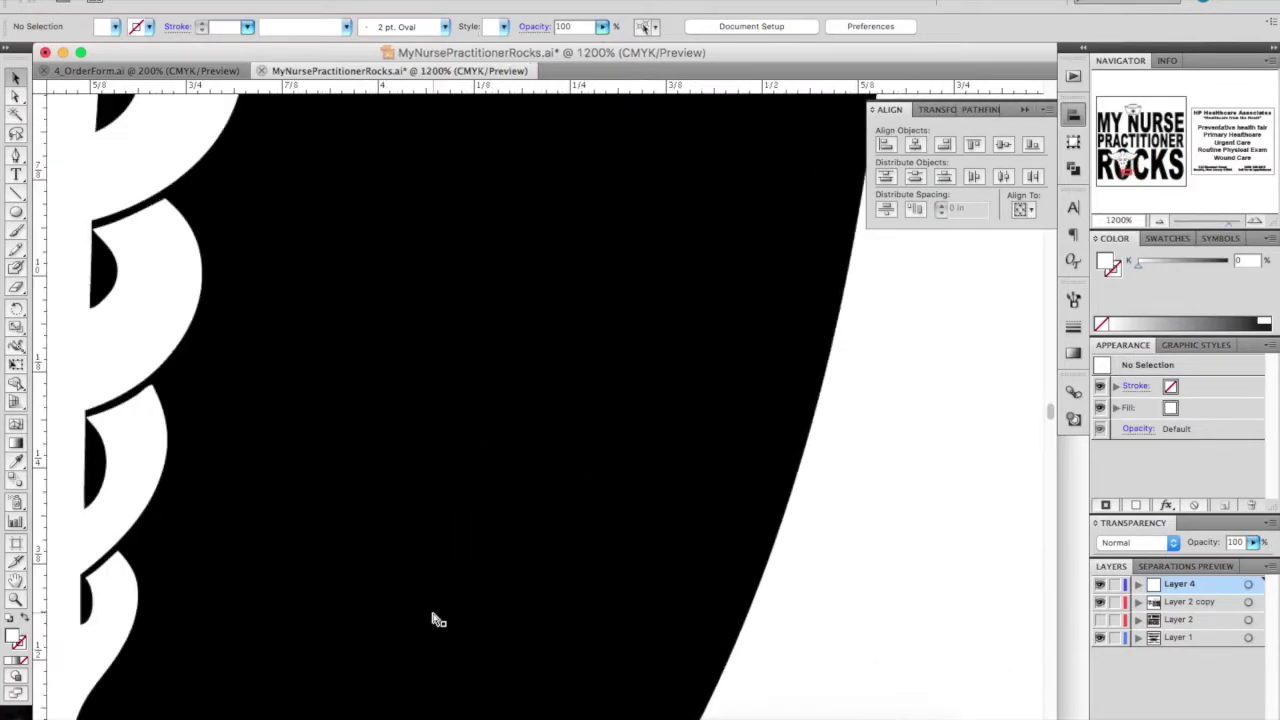
Step: Hide Layer 4 and adjust the staff-tip anchor points with the Direct Selection tool
key("super+equal")
key("super+equal")
key("super+equal")
key("super+equal")
left_click(352, 470)
left_click(1100, 583)
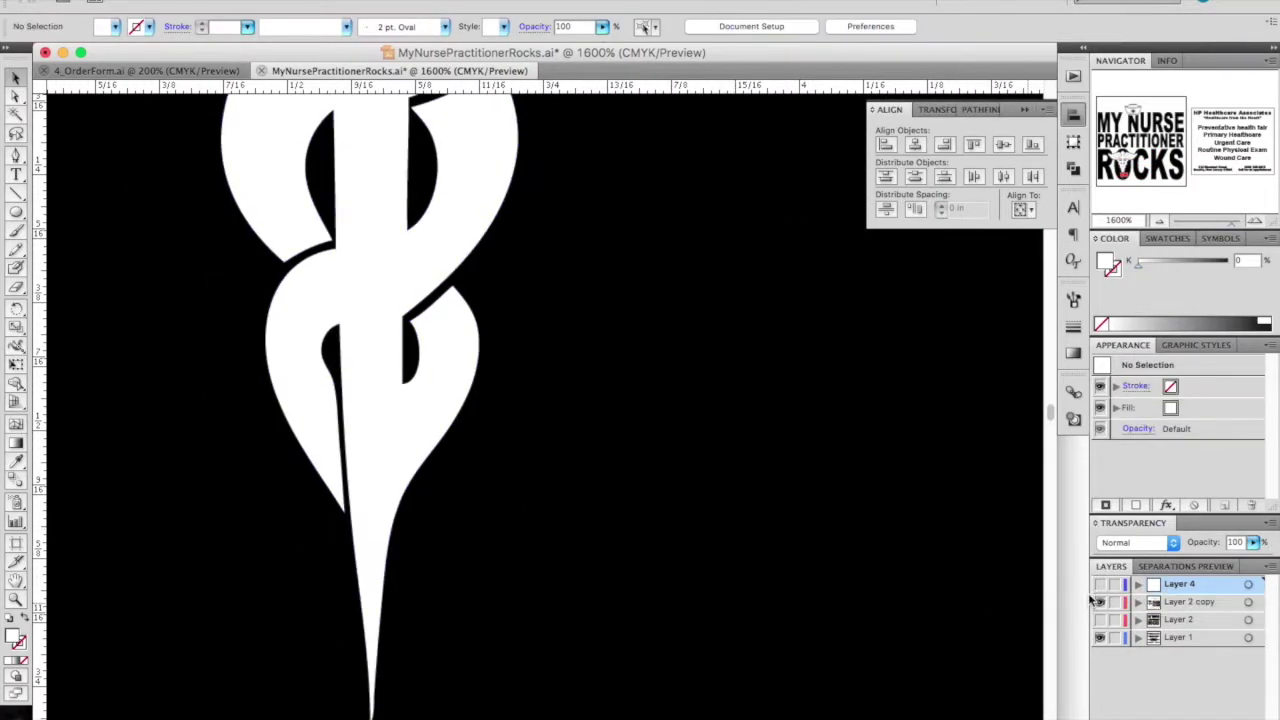
key("super+minus")
key("super+minus")
key("super+minus")
key("super+minus")
key("super+minus")
key("super+equal")
key("super+equal")
key("super+equal")
key("super+equal")
key("super+equal")
scroll(880, 625, "down", 10)
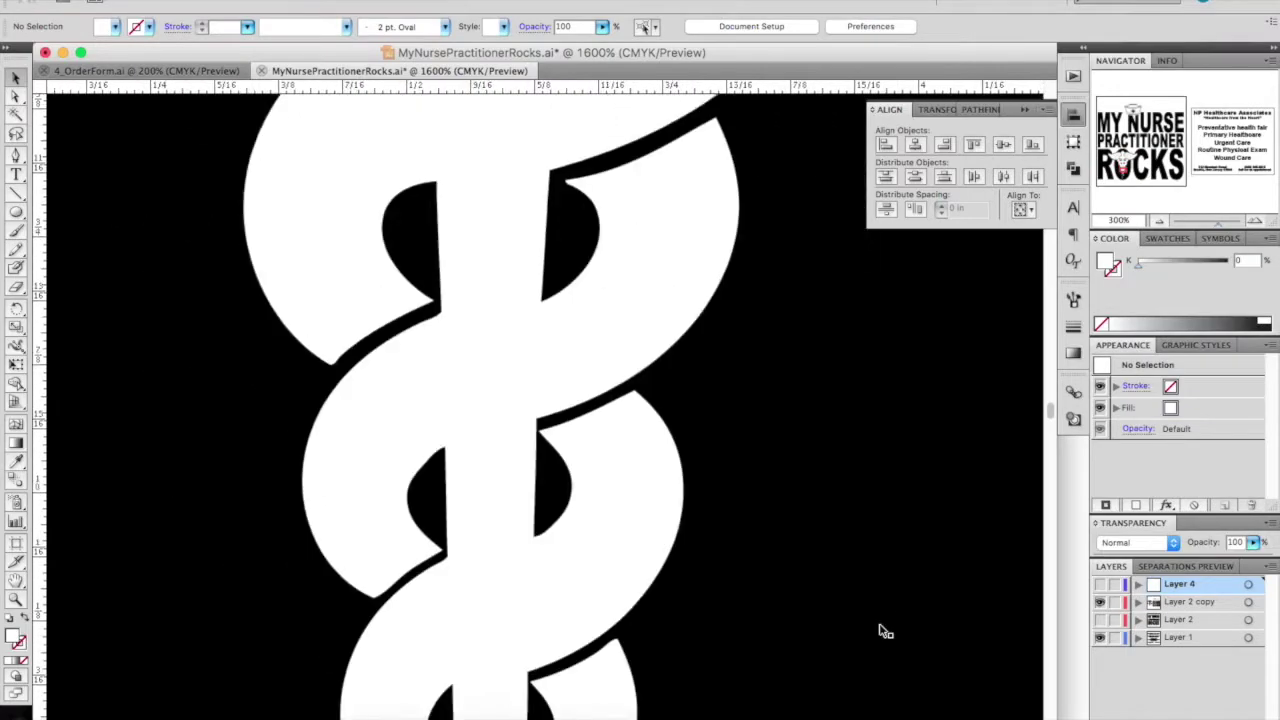
left_click(552, 557)
left_click(15, 97)
left_click(507, 568)
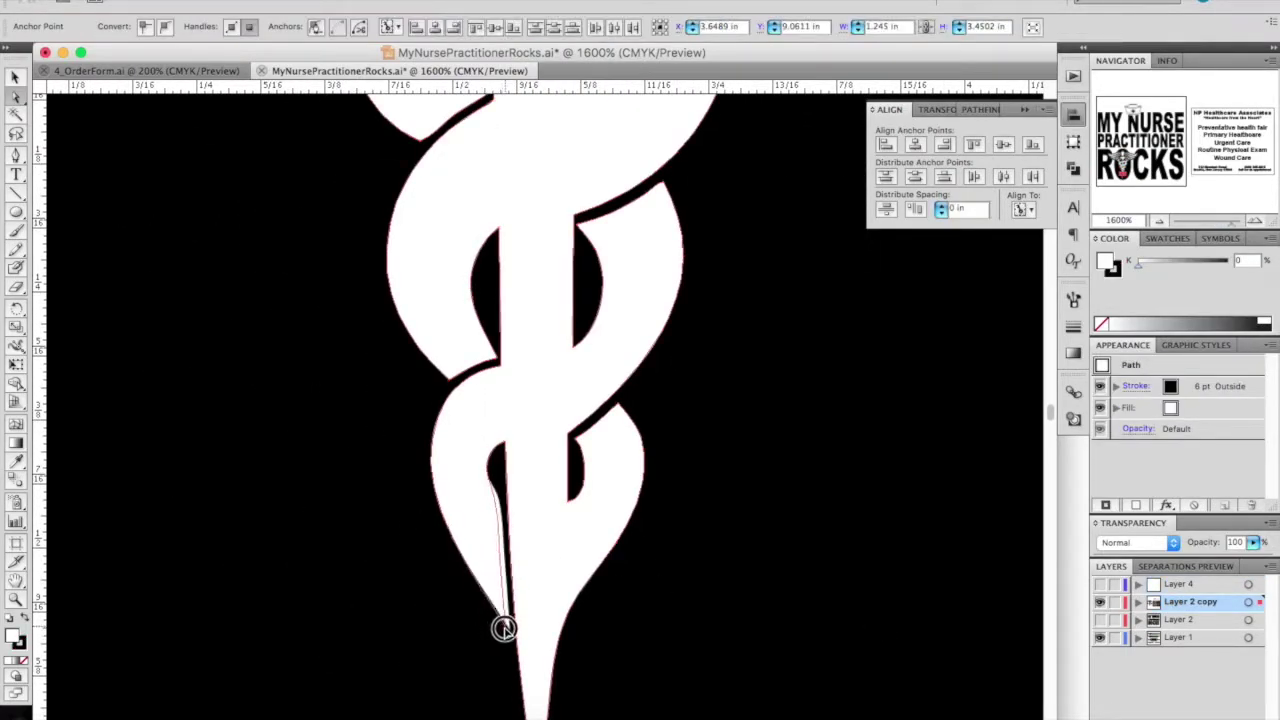
scroll(545, 628, "down", 5)
left_click(529, 543)
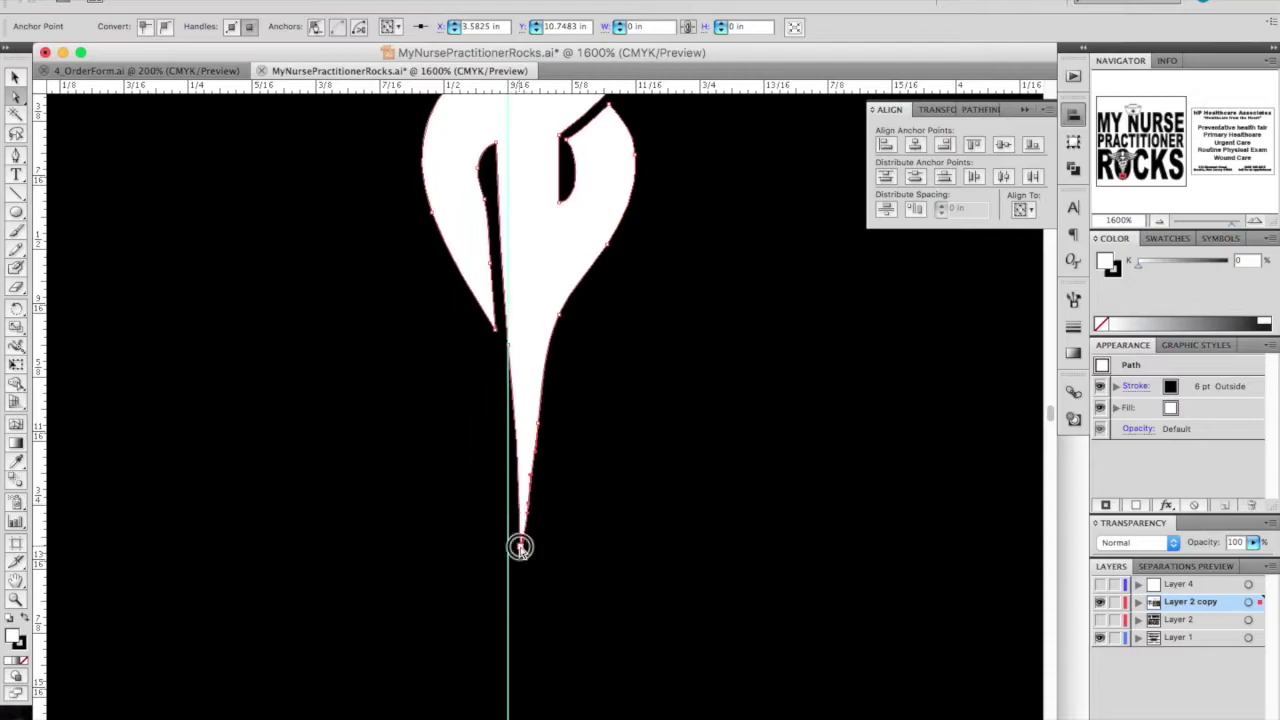
scroll(511, 540, "up", 3)
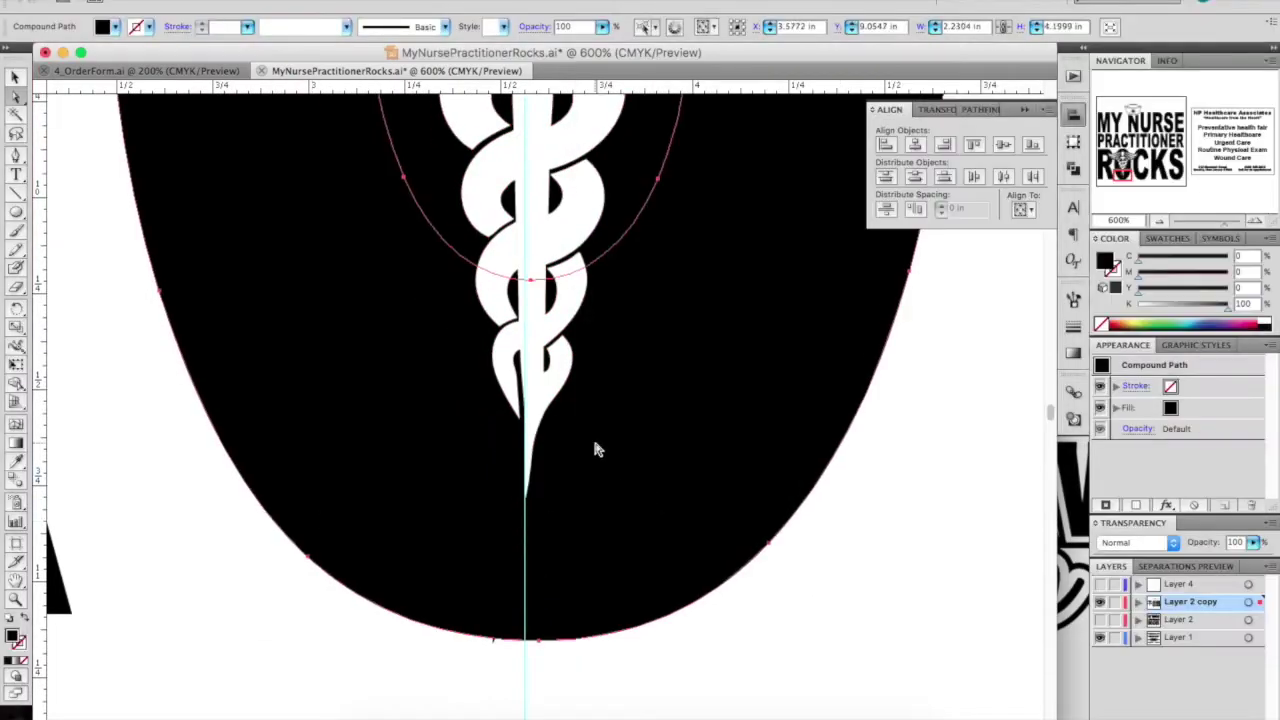
Step: Select the Layer 4 tip path and temporarily hide it to inspect the staff beneath
key("super+minus")
key("super+minus")
left_click(530, 593)
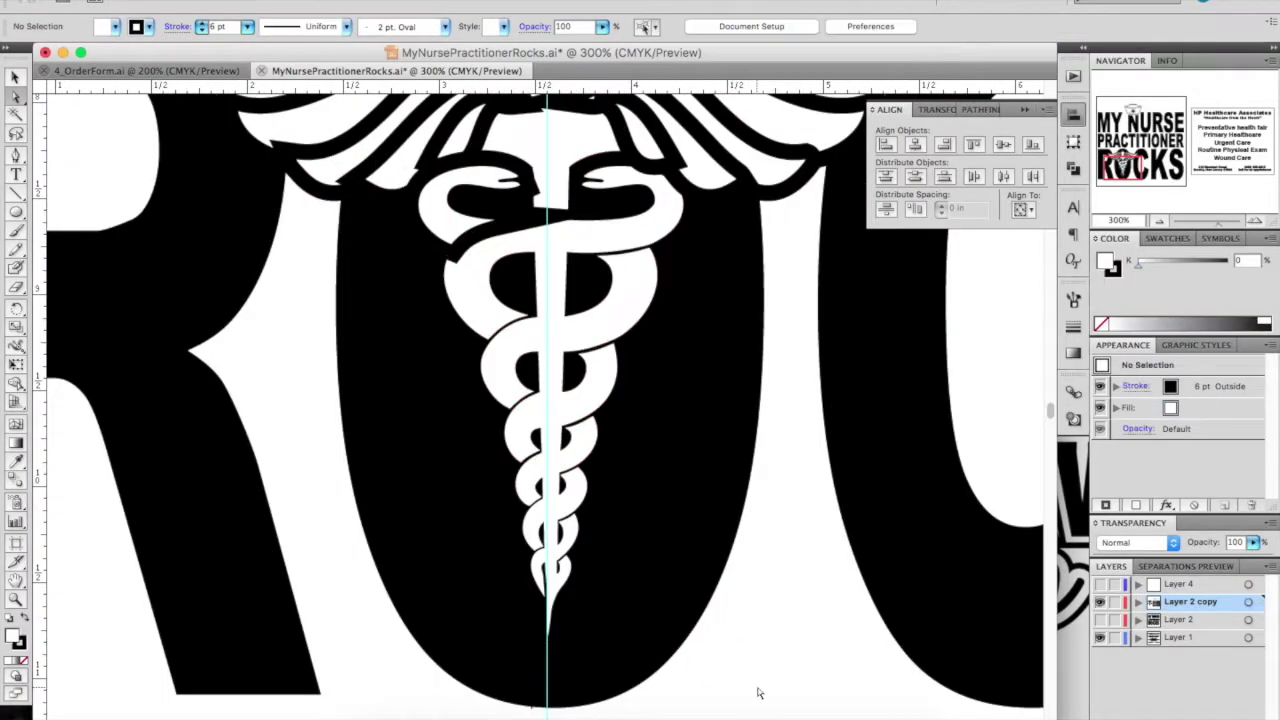
key("super+minus")
left_click(558, 225)
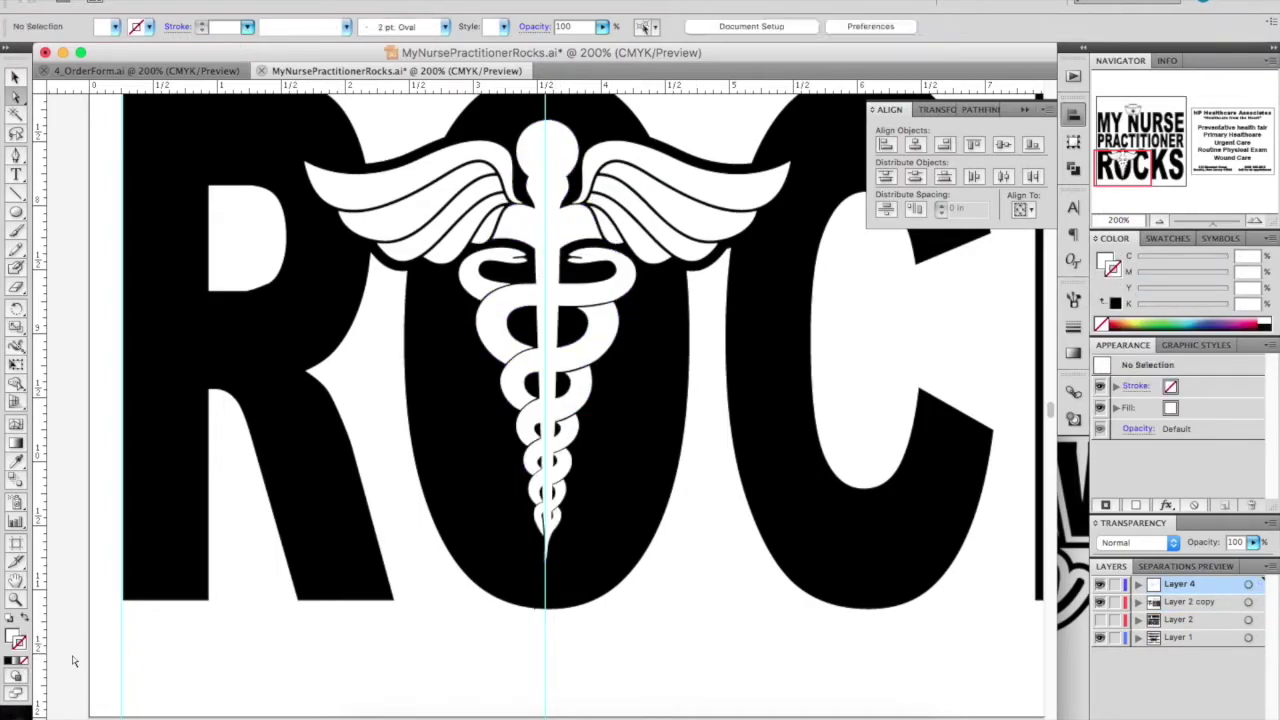
scroll(71, 653, "up", 8)
left_click(602, 341)
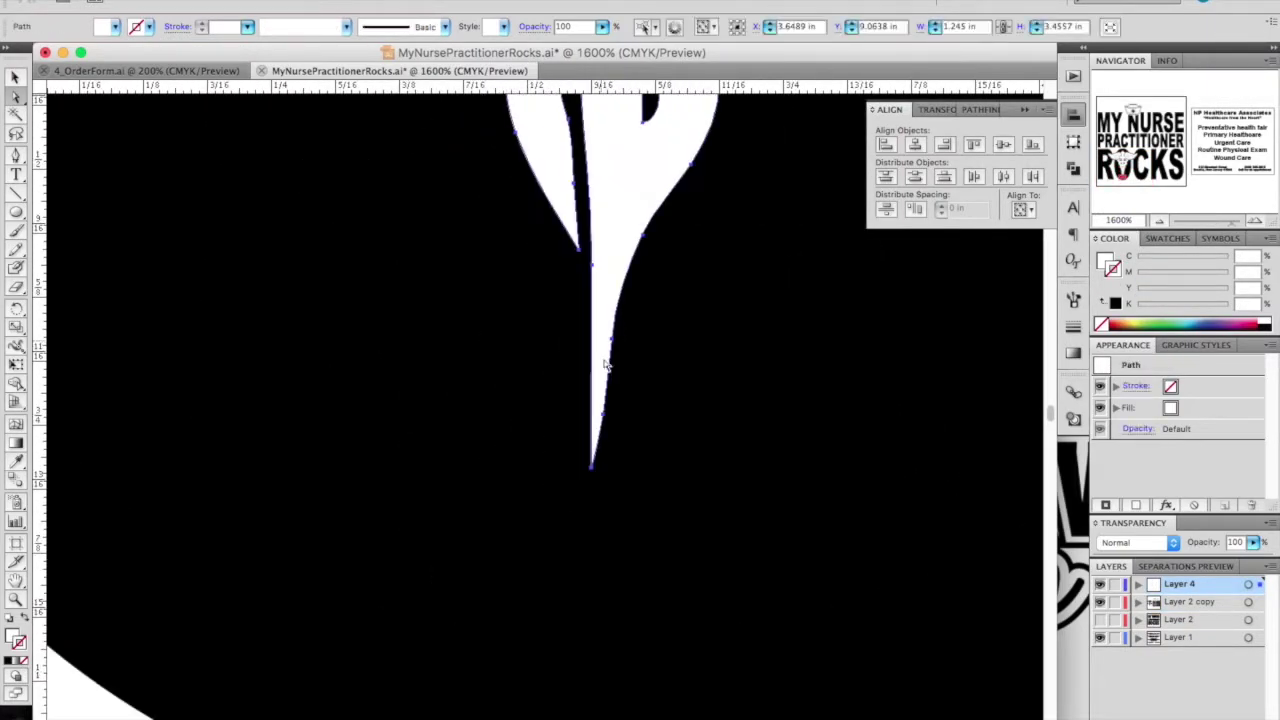
key("super+3")
left_click(614, 414)
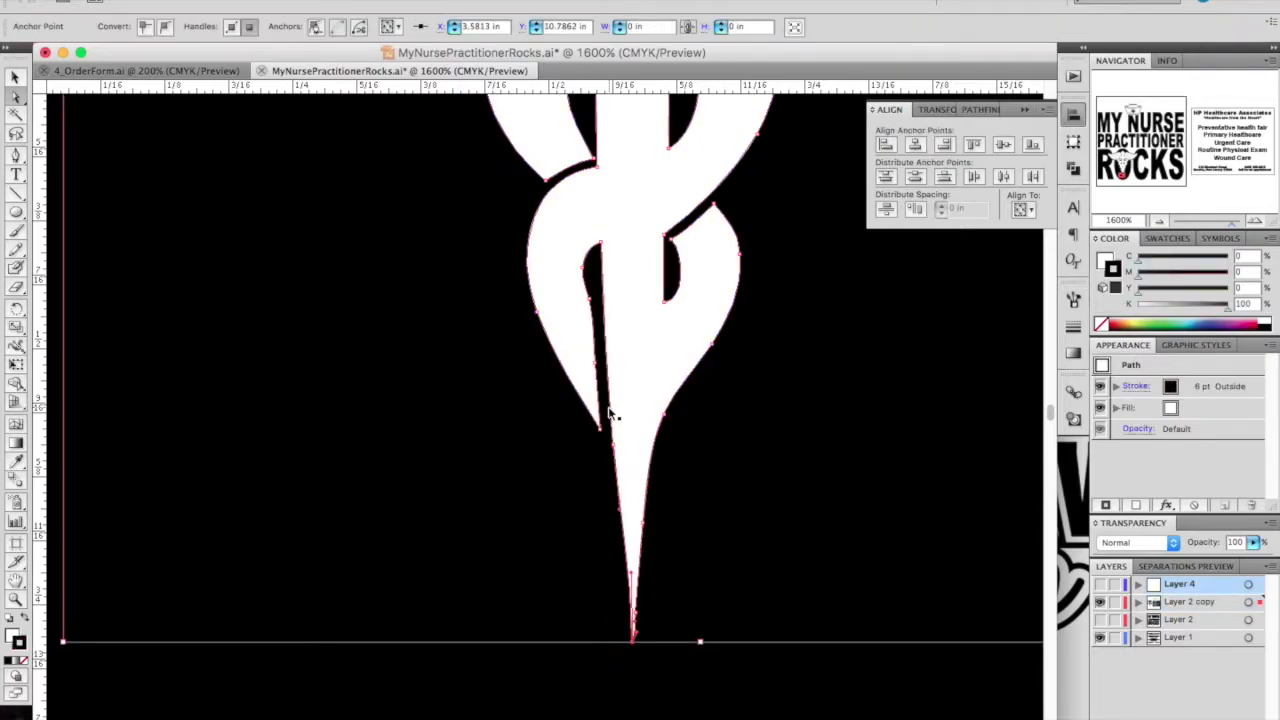
key("super+shift+a")
Step: Restore the hidden tip path and zoom out to fit the whole front design
key("super+minus")
key("super+minus")
key("super+minus")
key("super+minus")
key("super+minus")
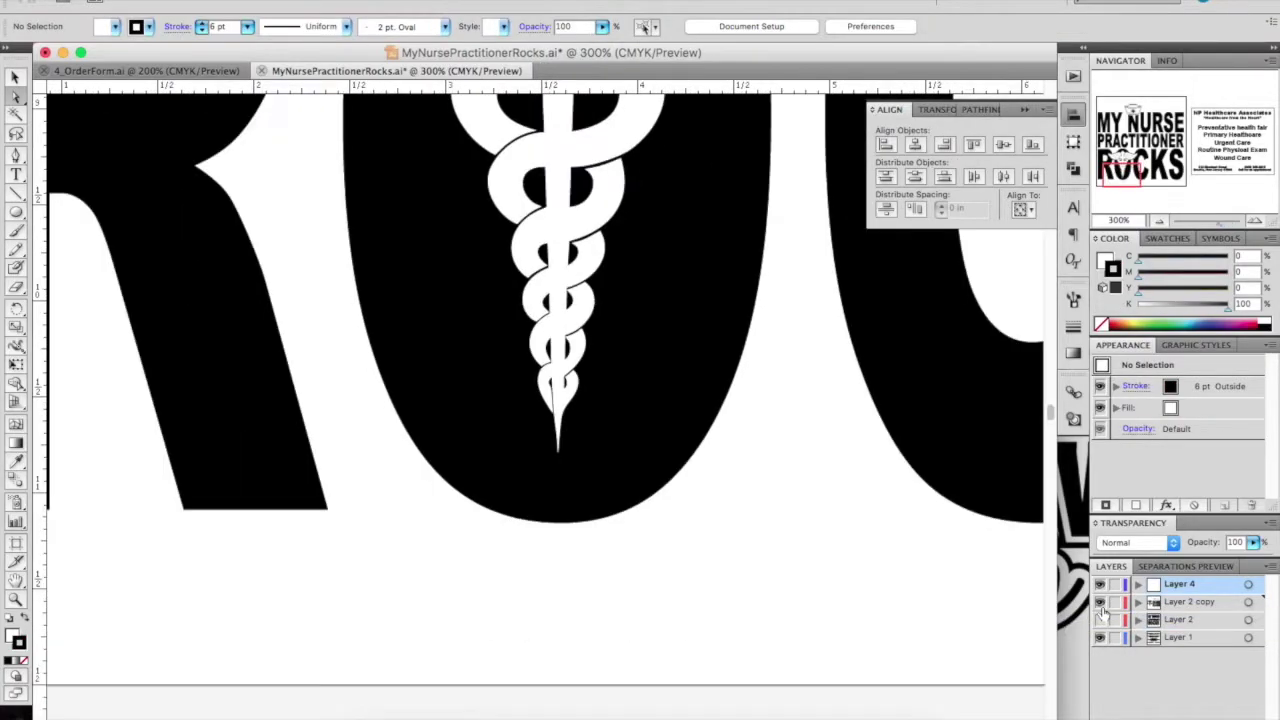
key("super+plus")
key("super+plus")
key("super+plus")
key("super+plus")
key("super+plus")
key("super+z")
key("super+z")
key("super+z")
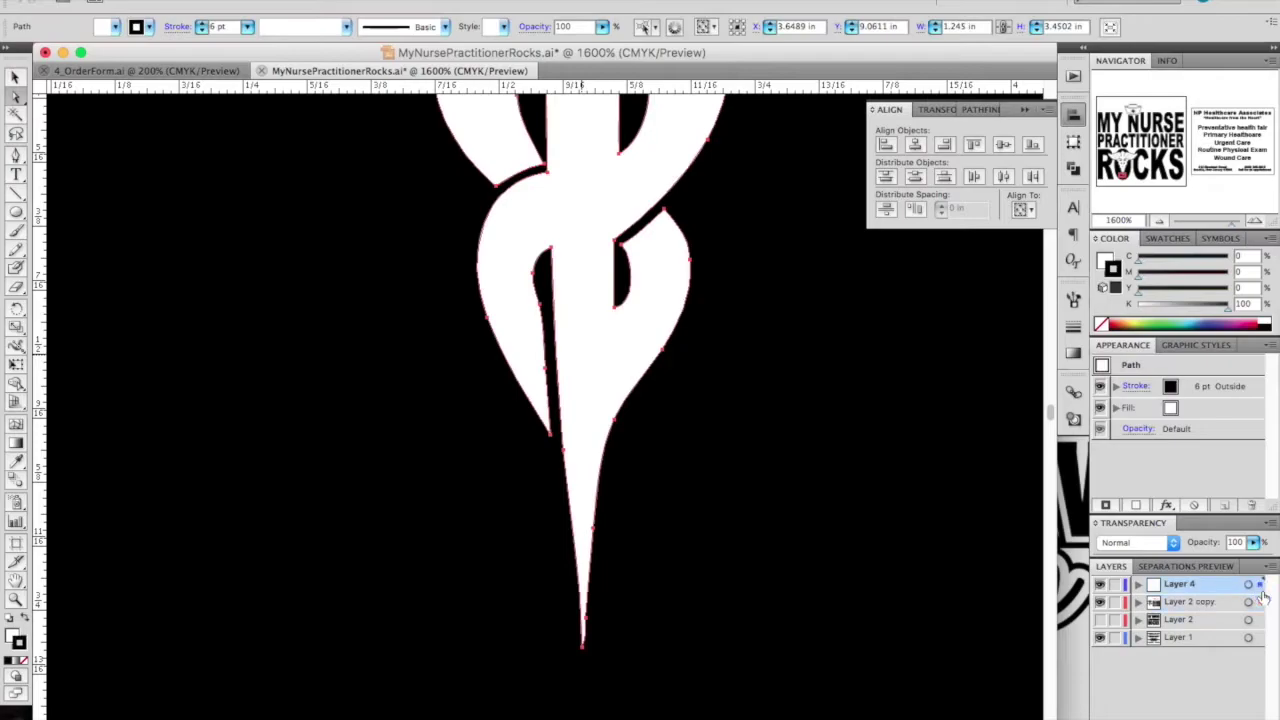
key("super+shift+a")
key("super+minus")
key("super+minus")
key("super+minus")
key("super+minus")
key("super+minus")
key("super+minus")
key("super+minus")
key("super+minus")
key("super+minus")
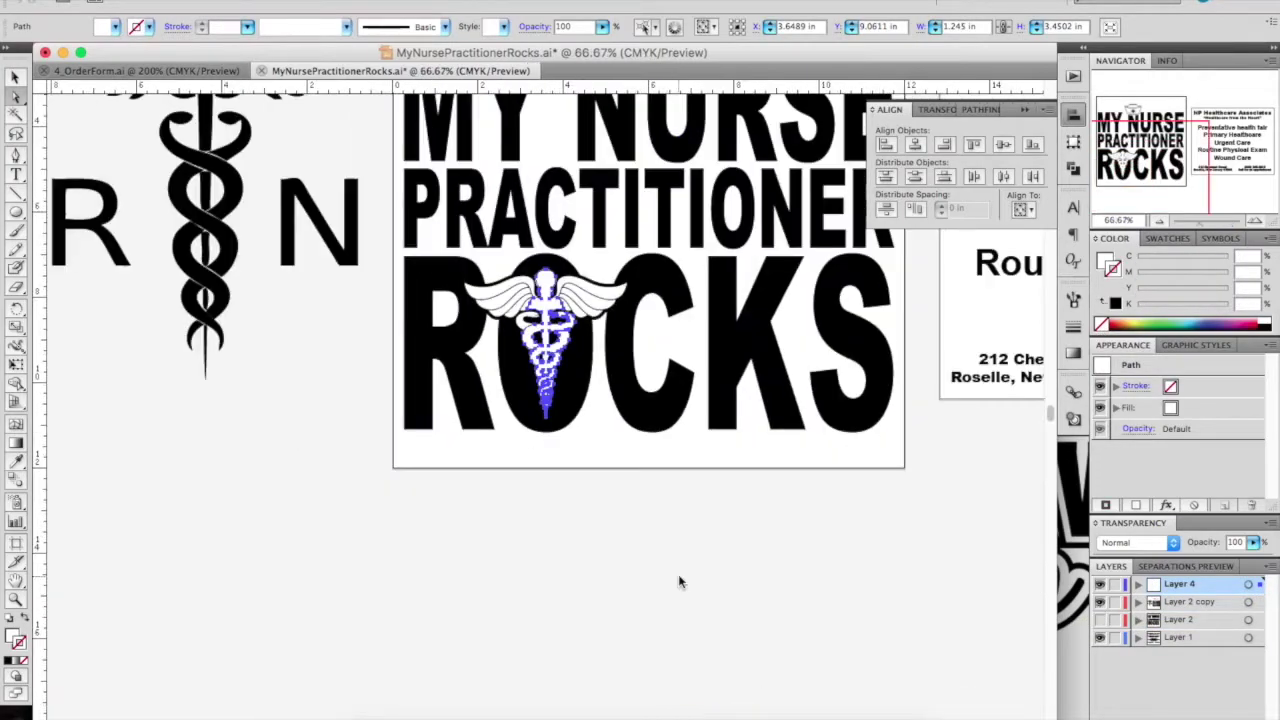
key("super+0")
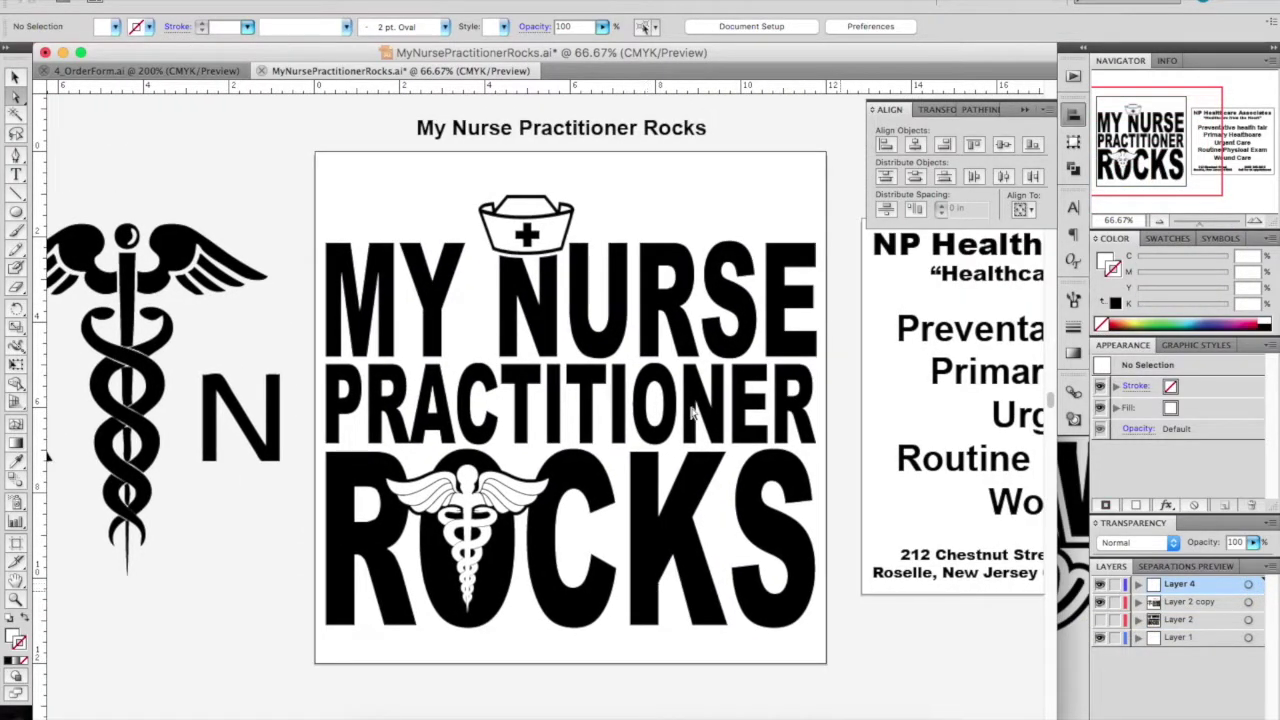
key("super+z")
Step: Check the caduceus alone by toggling the layer, then restore the full design
left_click(1100, 584, "alt")
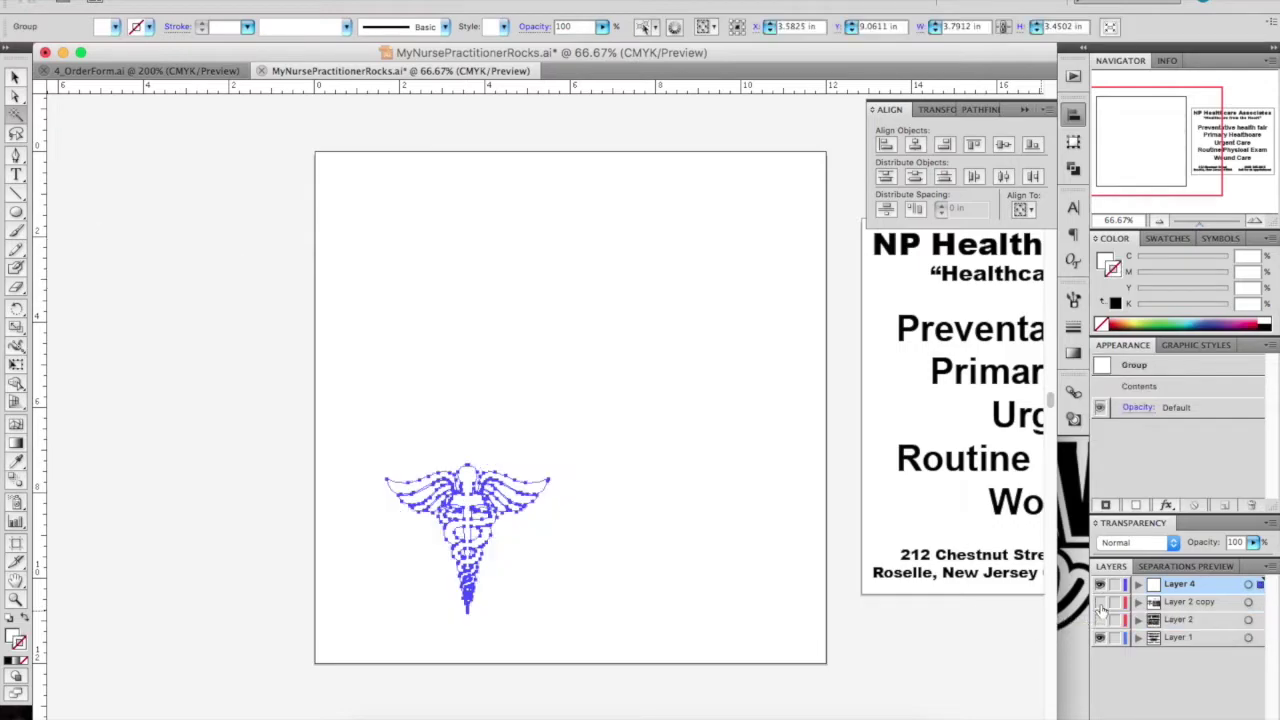
left_click(1100, 584, "alt")
key("v")
left_click(537, 492)
key("Delete")
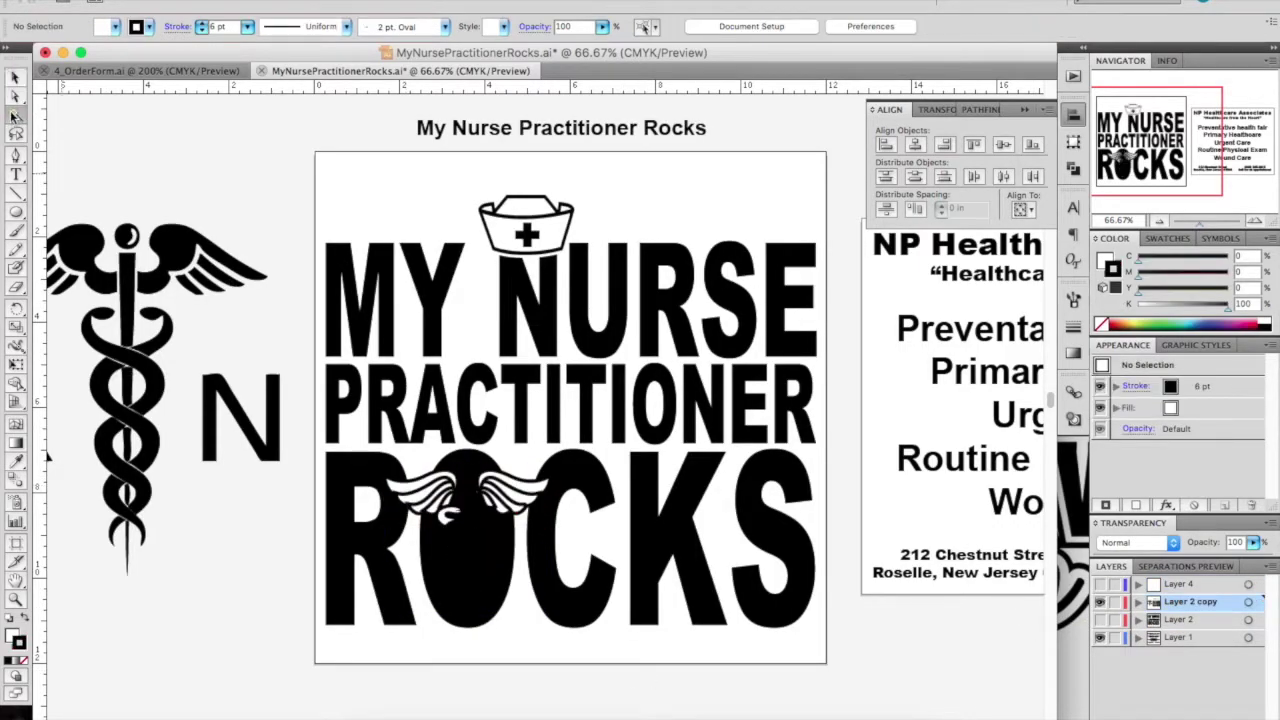
key("super+z")
key("super+z")
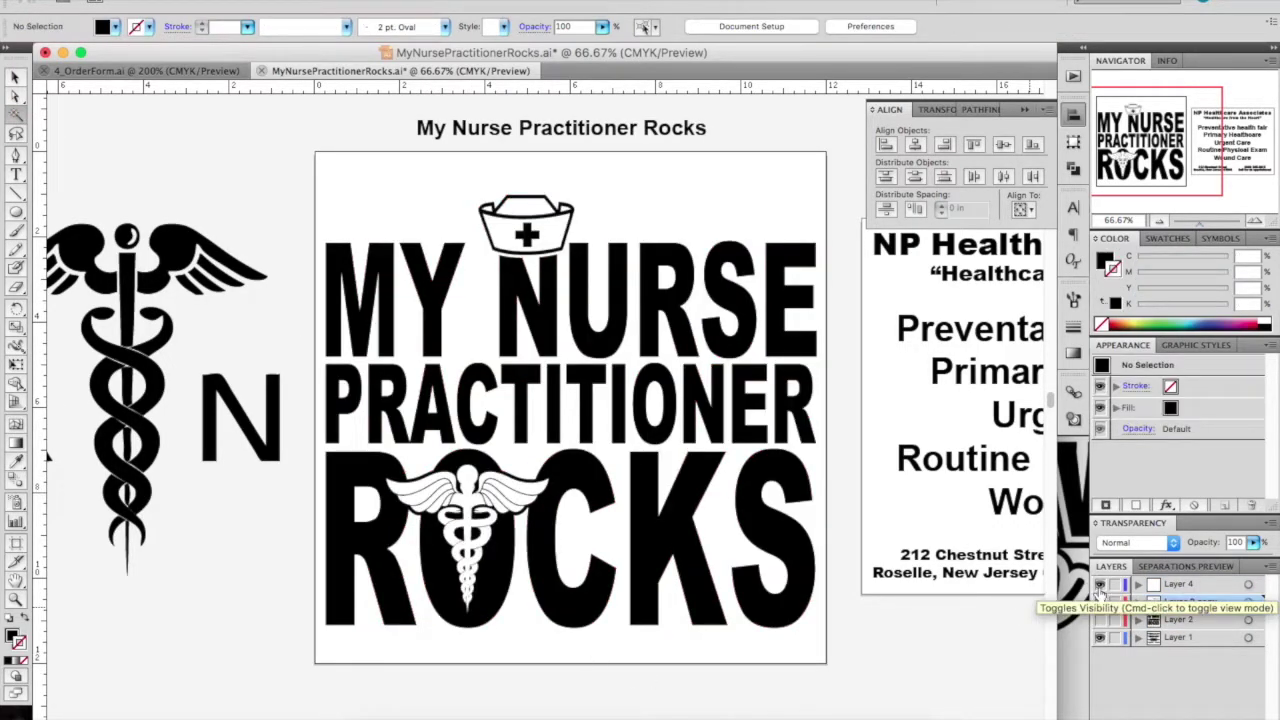
Step: Select all the front design artwork and convert its strokes to outlines
left_click(1249, 584)
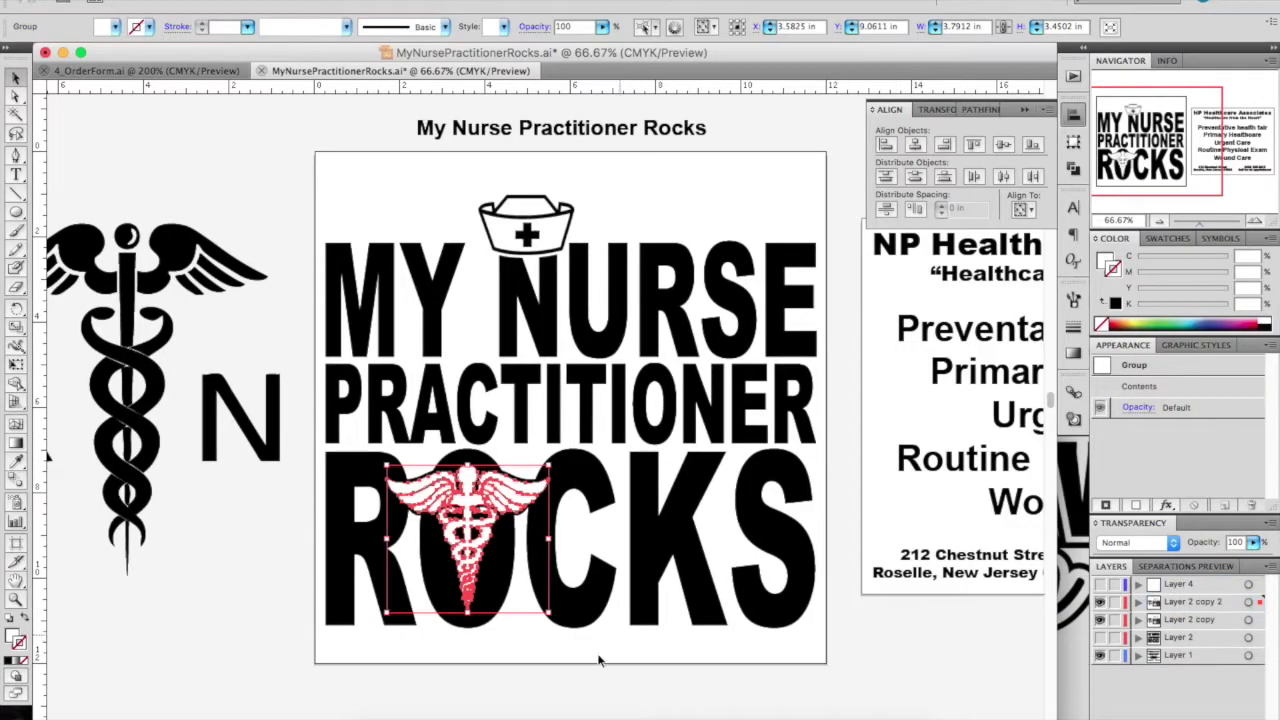
key("super+a")
left_click(212, 0)
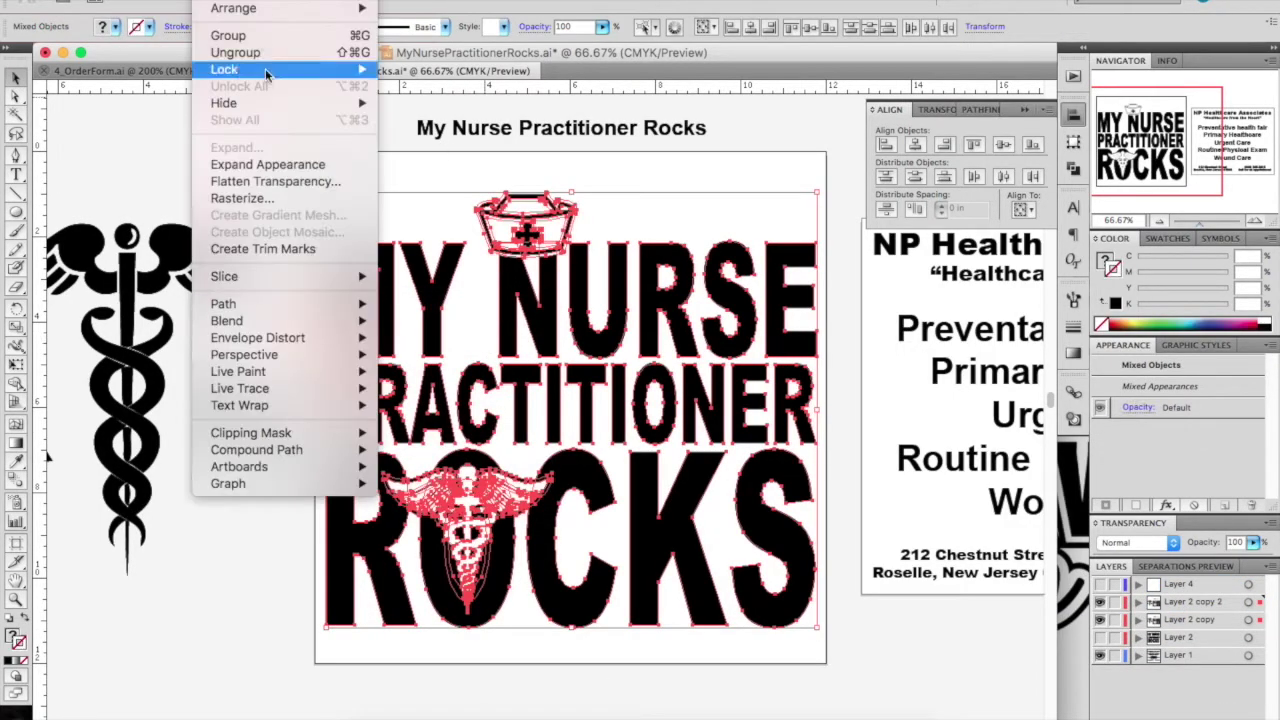
left_click(430, 328)
Step: Clear the selection and check the black artwork on the artboard
right_click(571, 323)
left_click(247, 49)
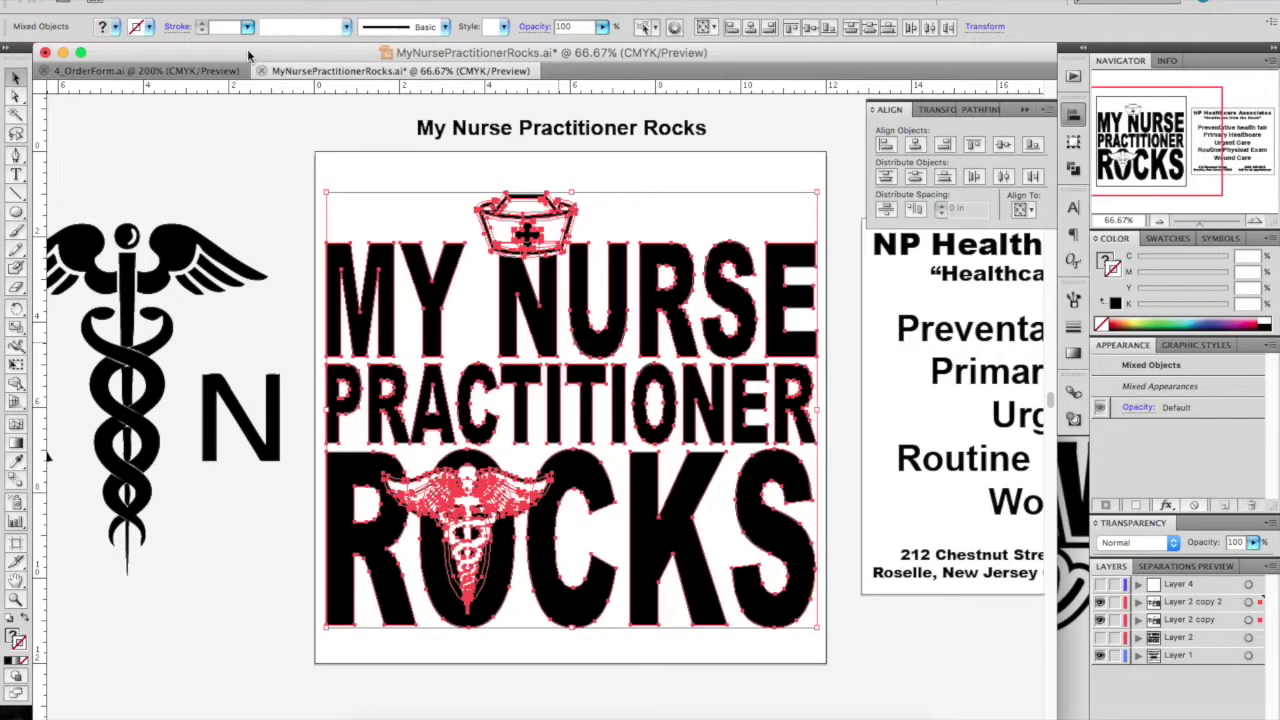
left_click(980, 109)
left_click(606, 186)
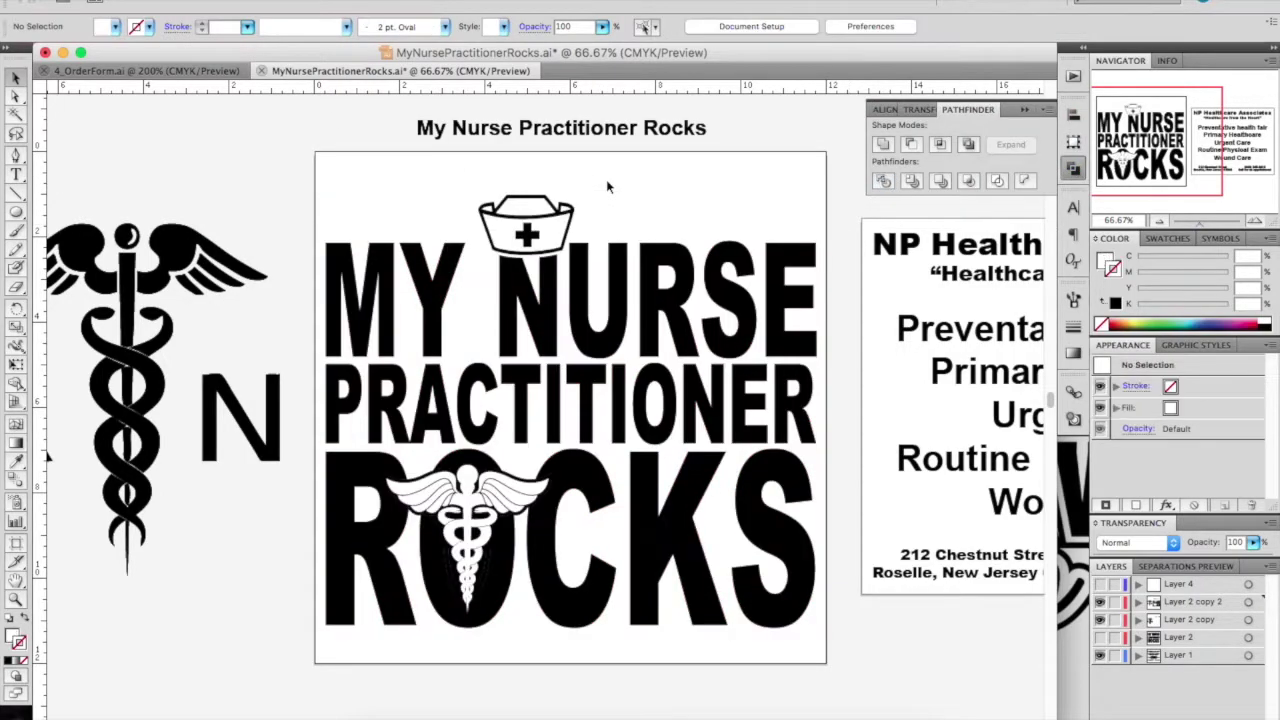
left_click(15, 113)
left_click(651, 183)
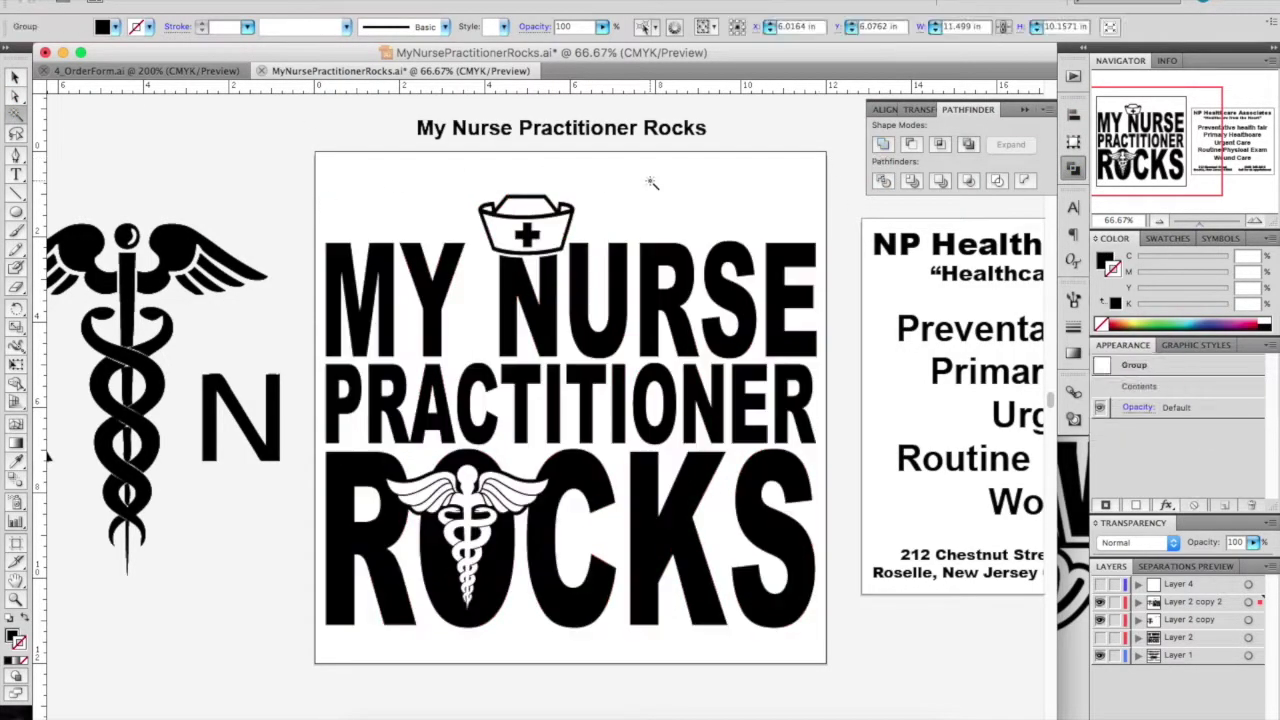
Step: Save the design and start a PNG export as MyNursePractitionerRocks.png
left_click(130, 0)
left_click(177, 148)
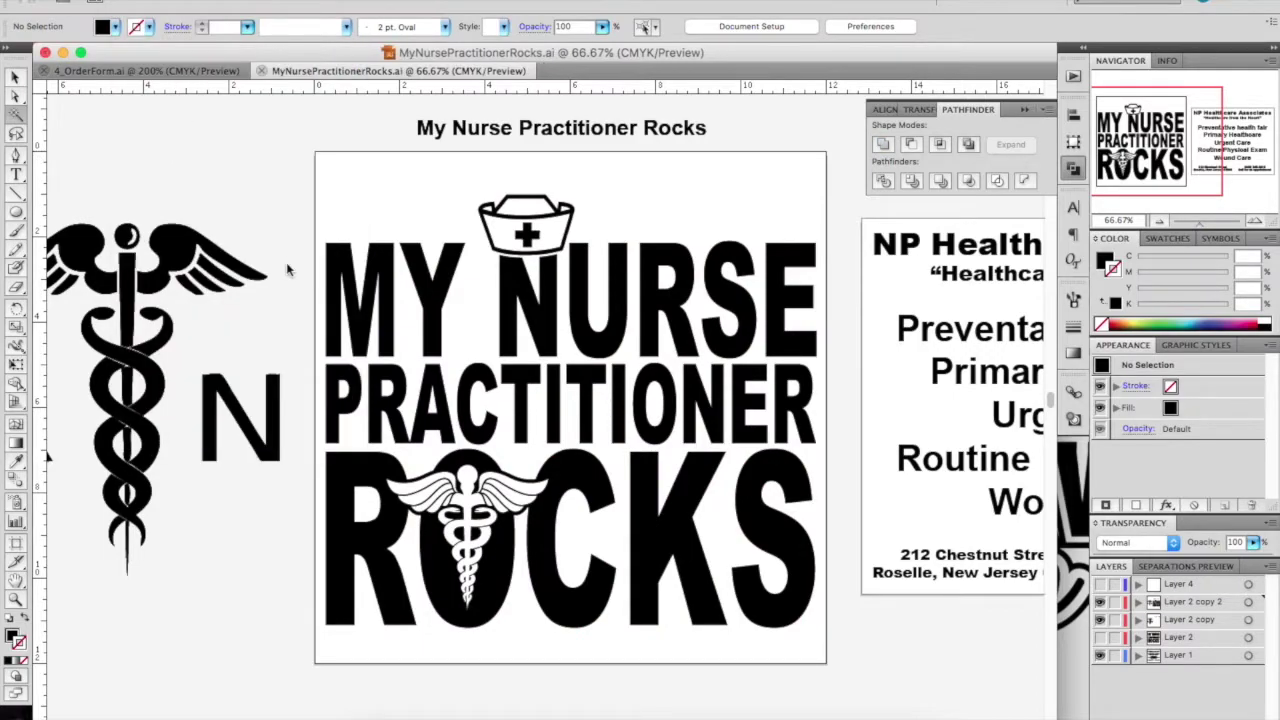
scroll(286, 262, "right", 1)
left_click(130, 0)
left_click(233, 323)
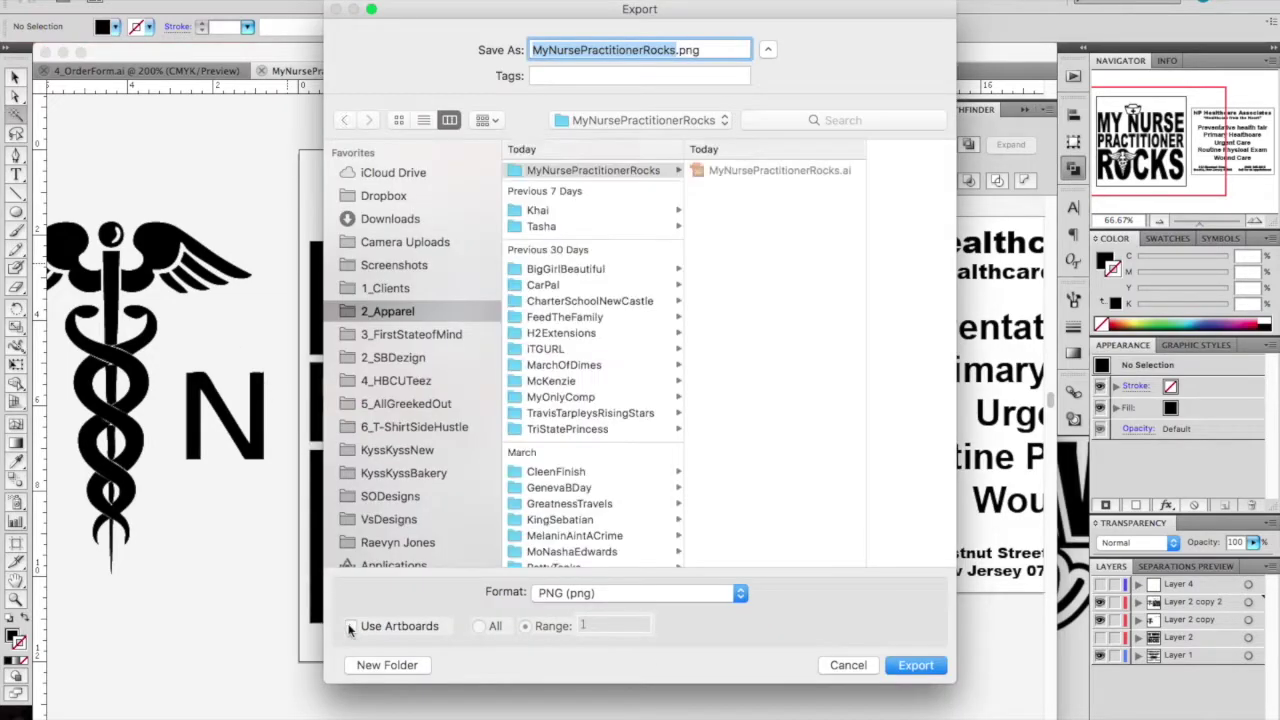
Step: Export the artwork as a transparent 72 ppi PNG and hide Illustrator
left_click(918, 665)
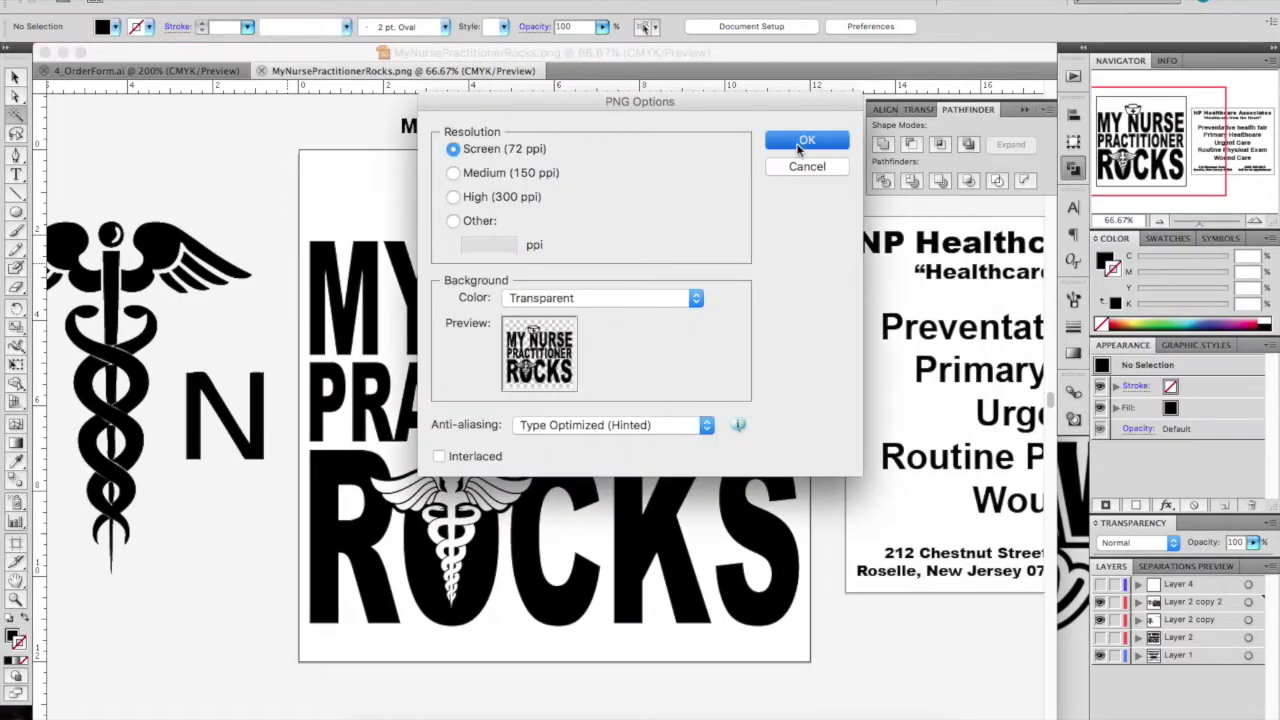
left_click(805, 140)
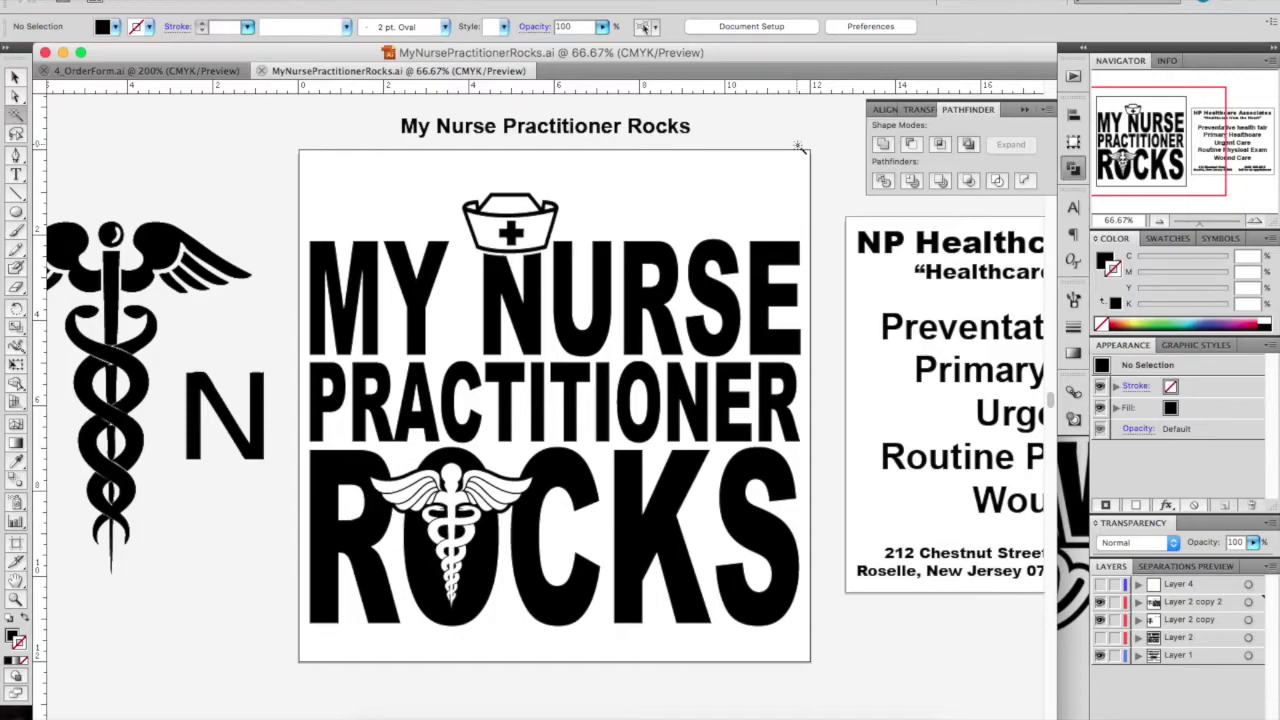
left_click(62, 52)
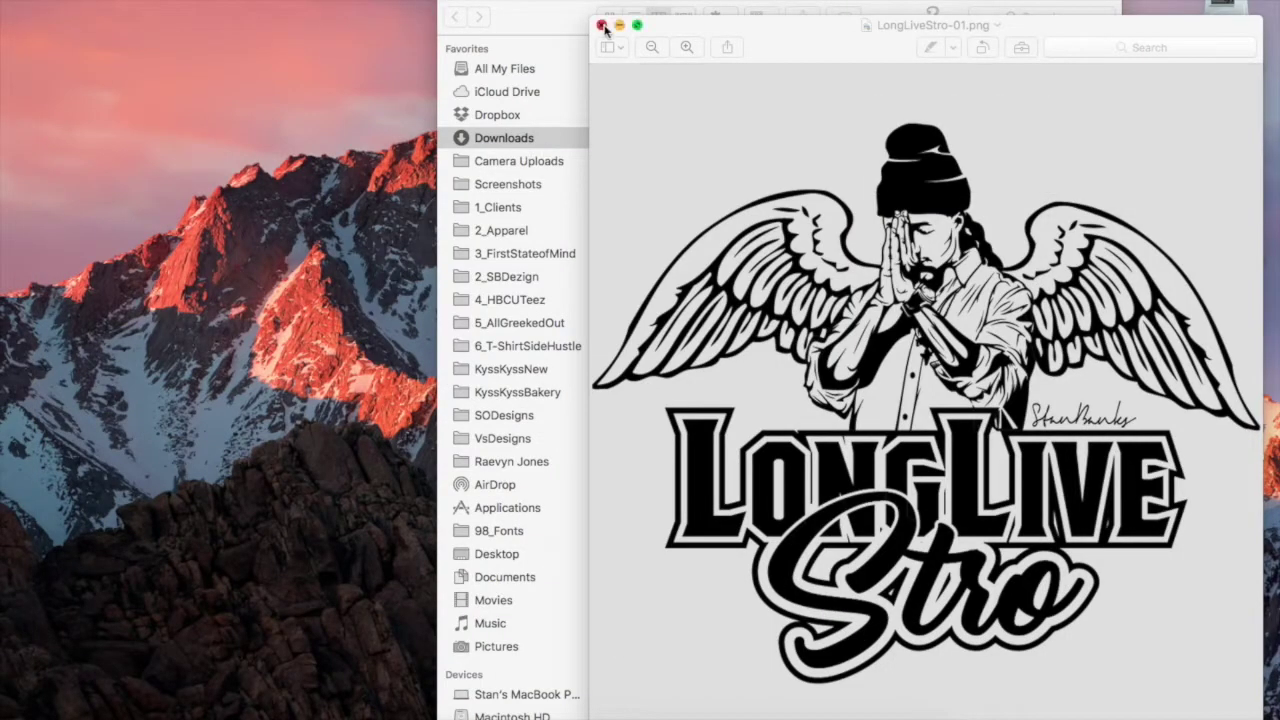
Step: In Finder, browse Dropbox > 2_Apparel to the MyNursePractitionerRocks folder
left_click(612, 24)
left_click(505, 116)
left_click(500, 230)
scroll(680, 350, "down", 10)
left_click(660, 460)
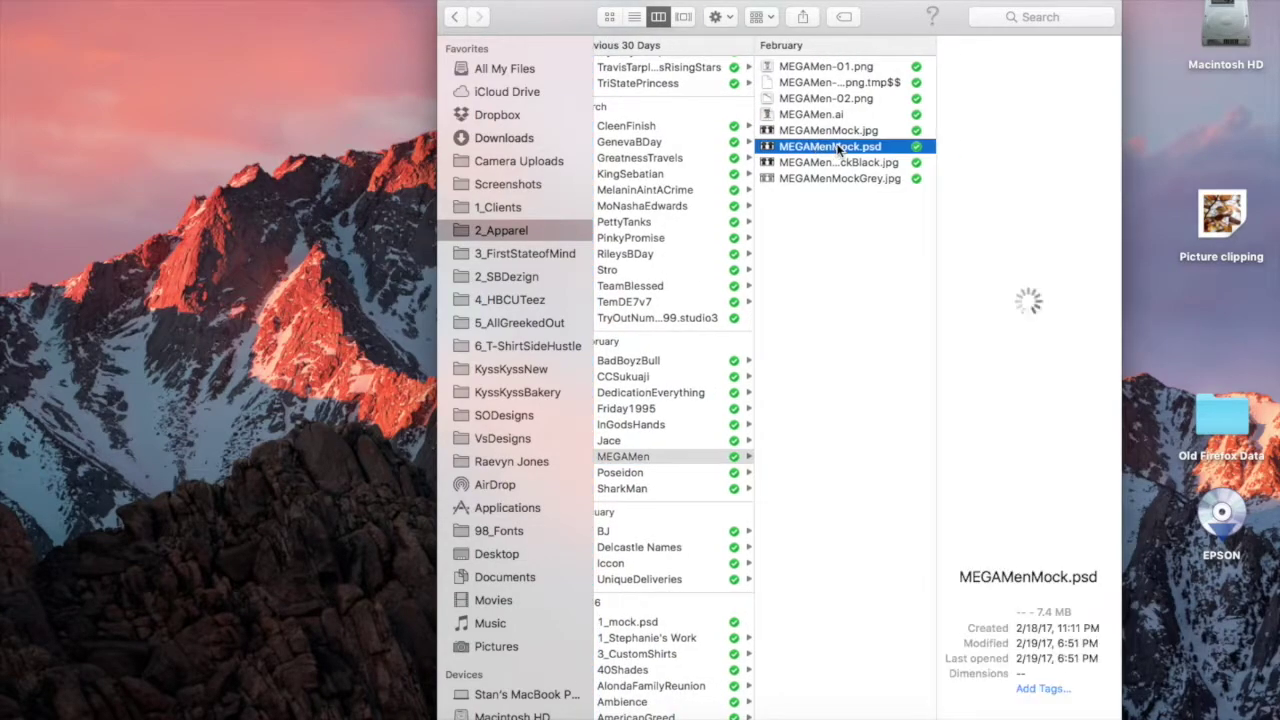
scroll(670, 120, "up", 6)
left_click(657, 66)
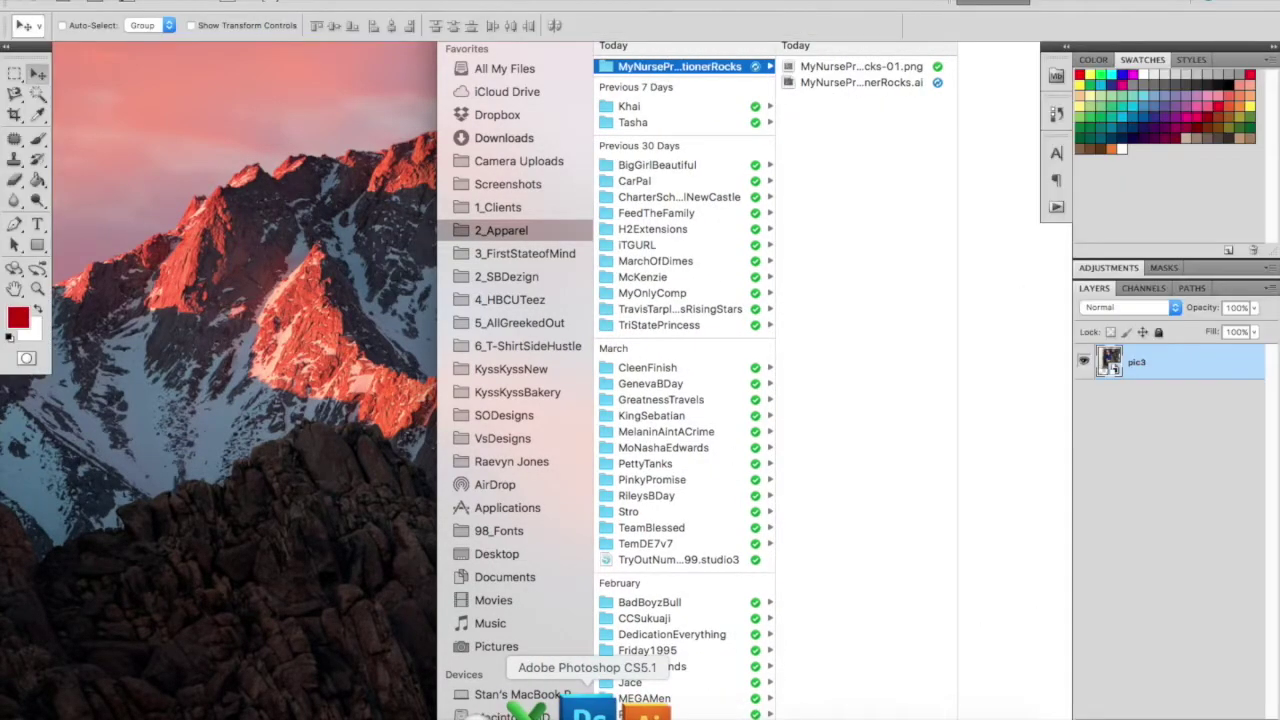
Step: Re-export the Illustrator design as PNG files with Use Artboards ticked
left_click(640, 710)
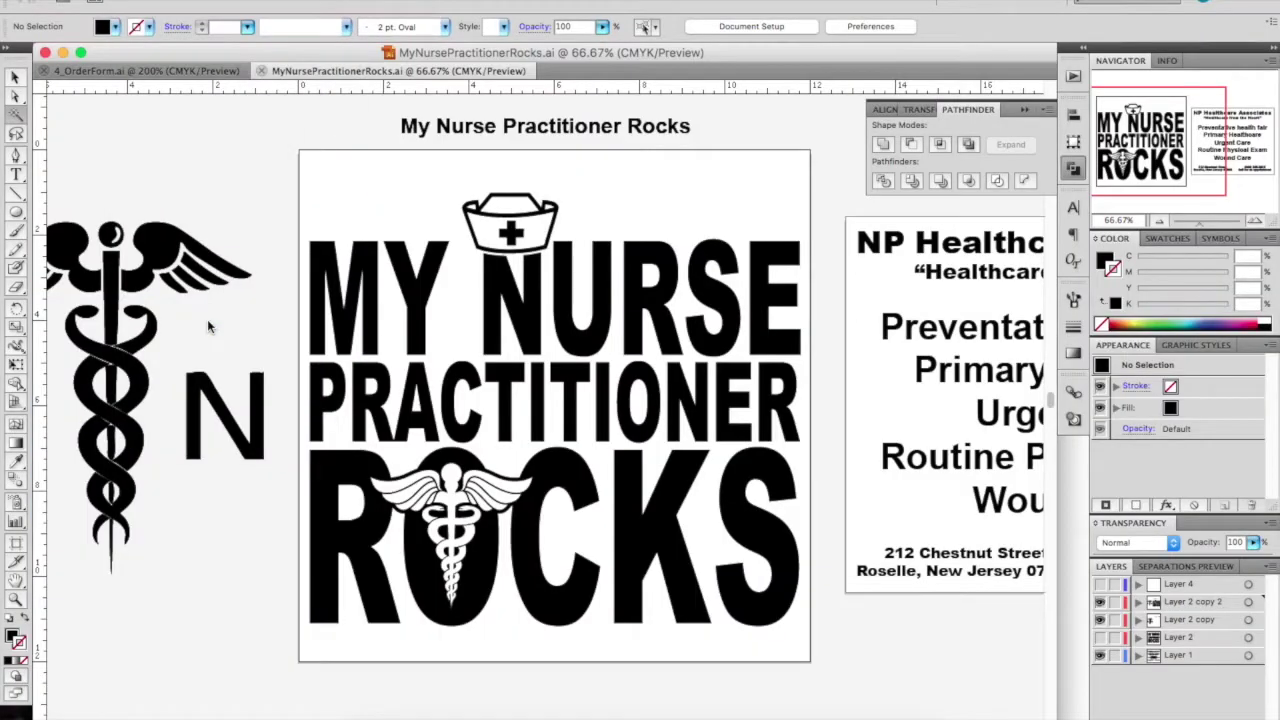
key("super+shift+e")
left_click(352, 626)
left_click(916, 665)
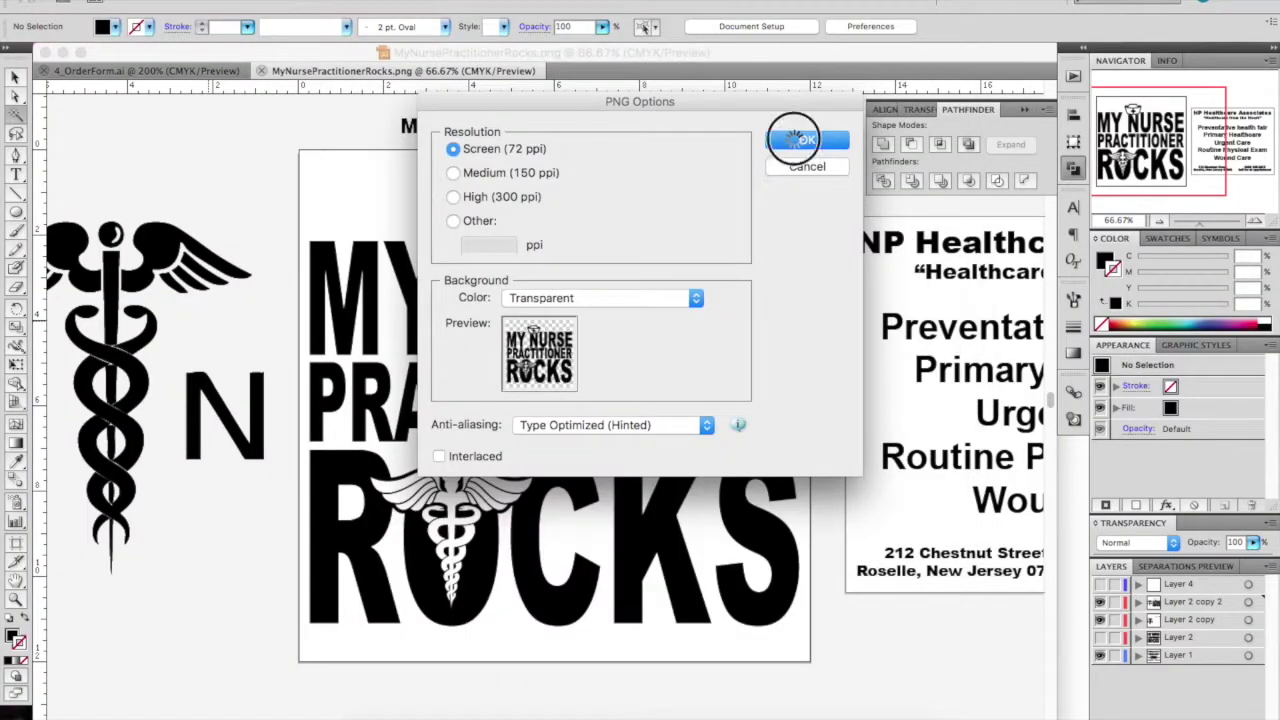
left_click(806, 134)
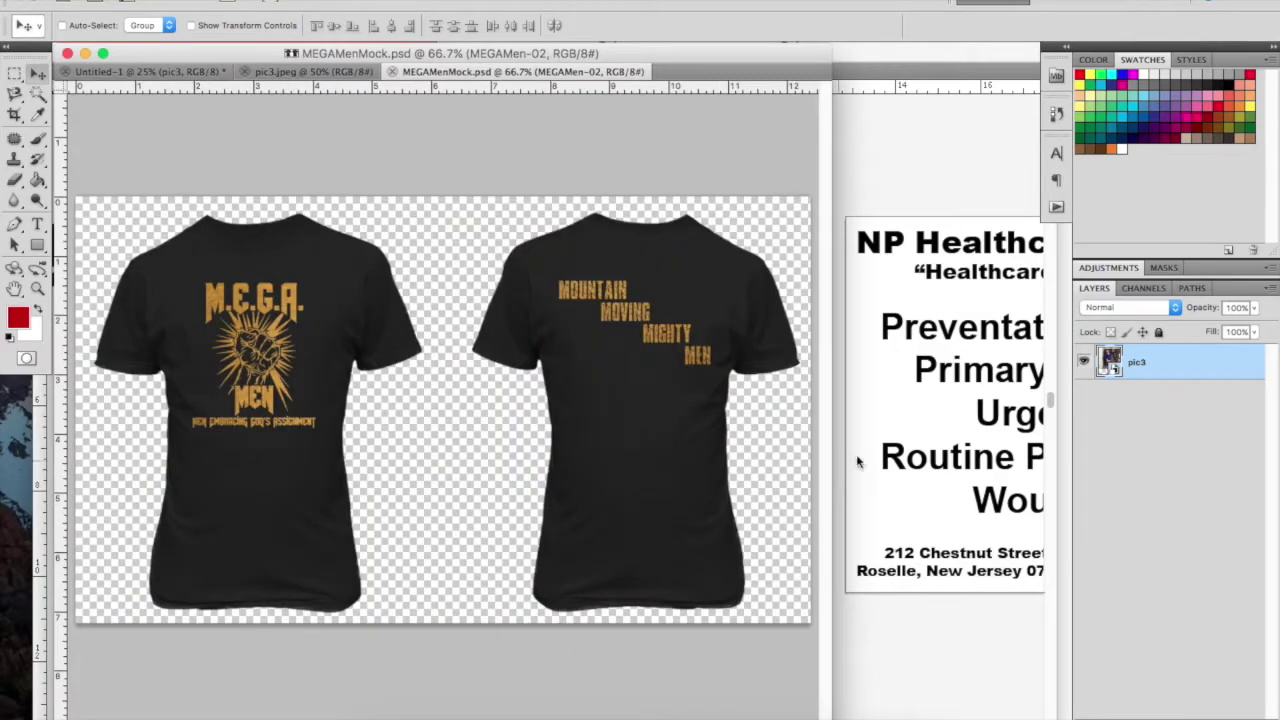
Step: Hide the old M.E.G.A. Men design layers on the mockup
key("Delete")
left_click(1194, 507)
key("Delete")
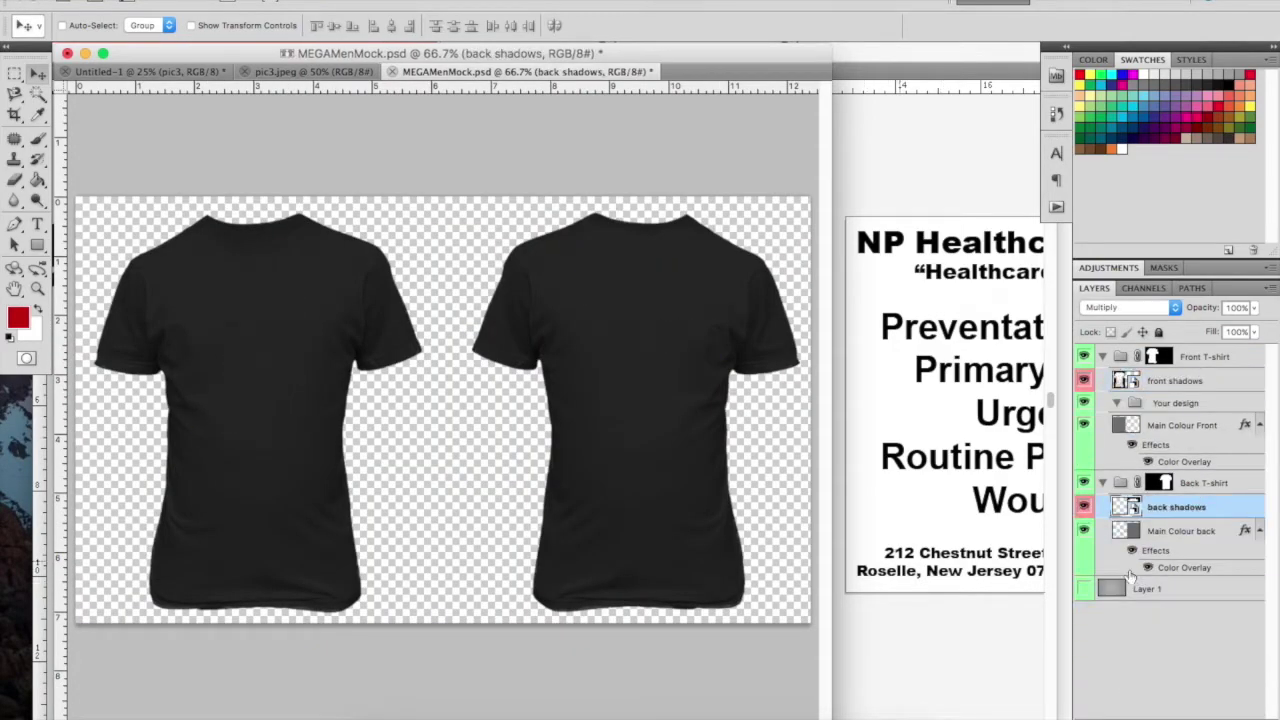
Step: Change the Main Colour back Color Overlay to lavender
double_click(1184, 567)
left_click(859, 262)
left_click(849, 540)
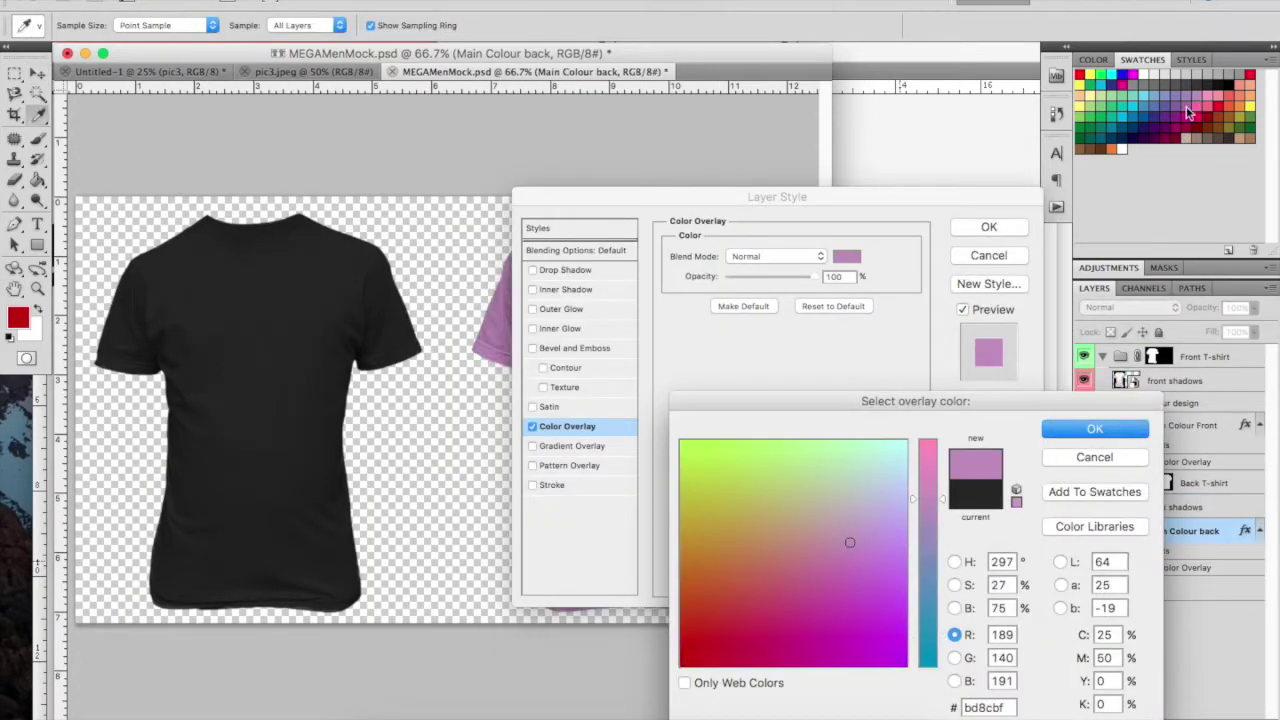
left_click_drag(945, 178, 1125, 178)
left_click(1073, 534)
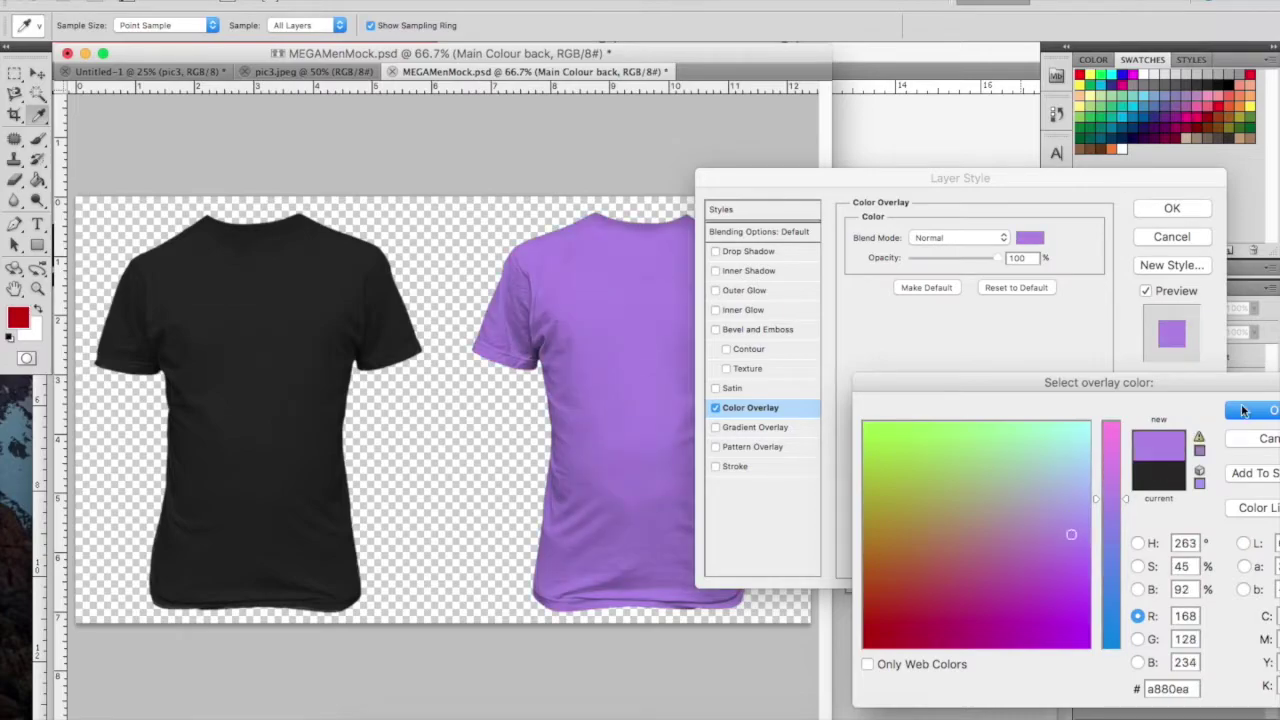
left_click(1243, 410)
key("Return")
Step: Copy the lavender overlay to the front shirt and scale MyNursePractitionerRocks-01.png onto its chest
left_click_drag(1240, 483, 1200, 428)
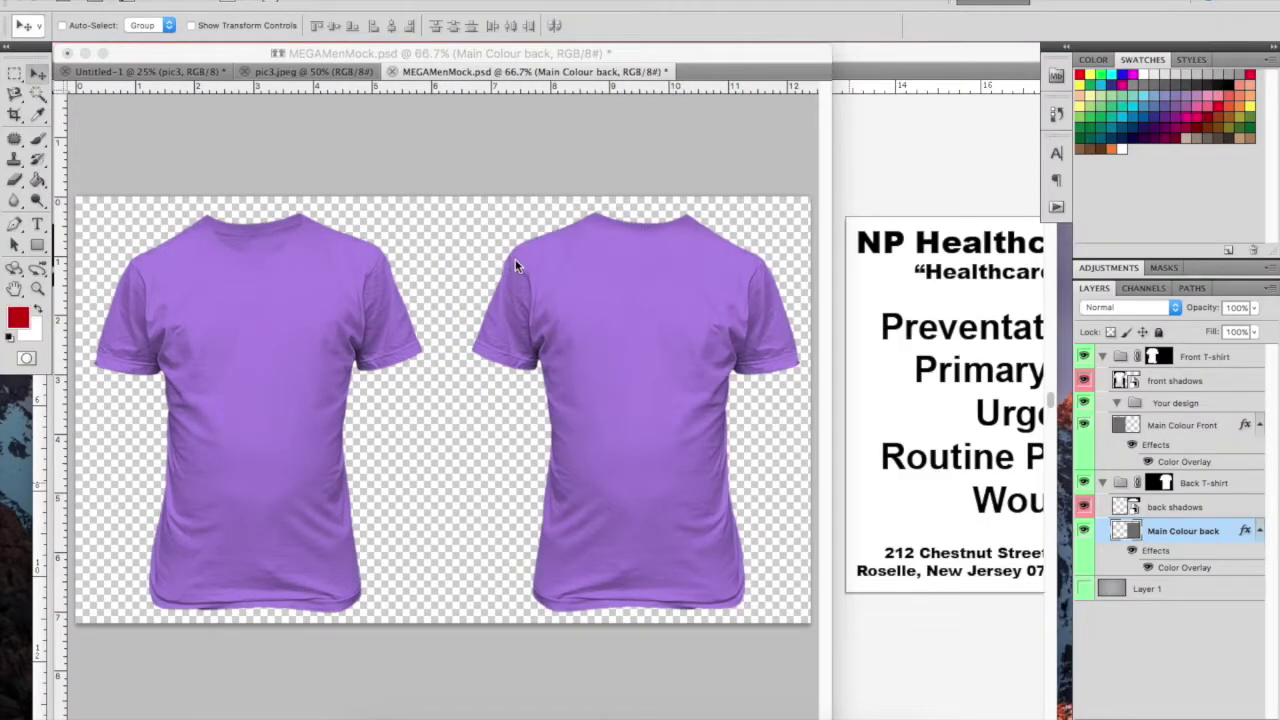
left_click_drag(515, 259, 519, 259)
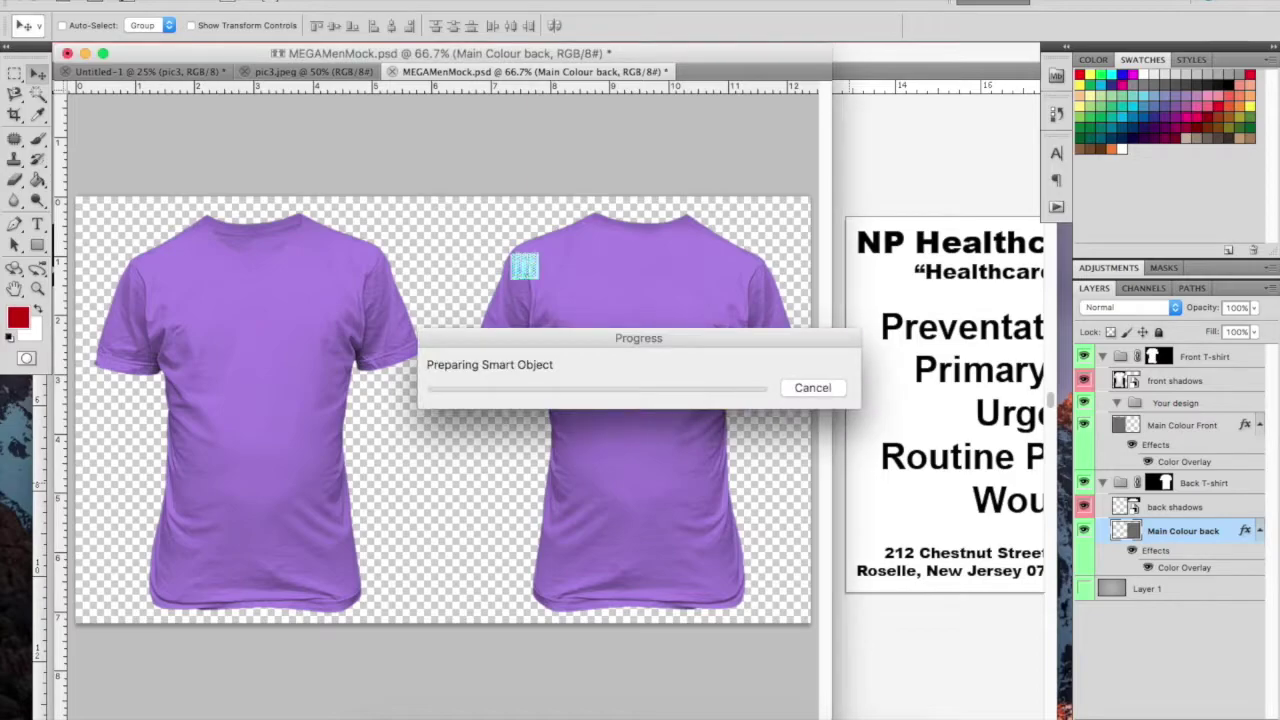
key("Return")
left_click_drag(1200, 531, 1170, 402)
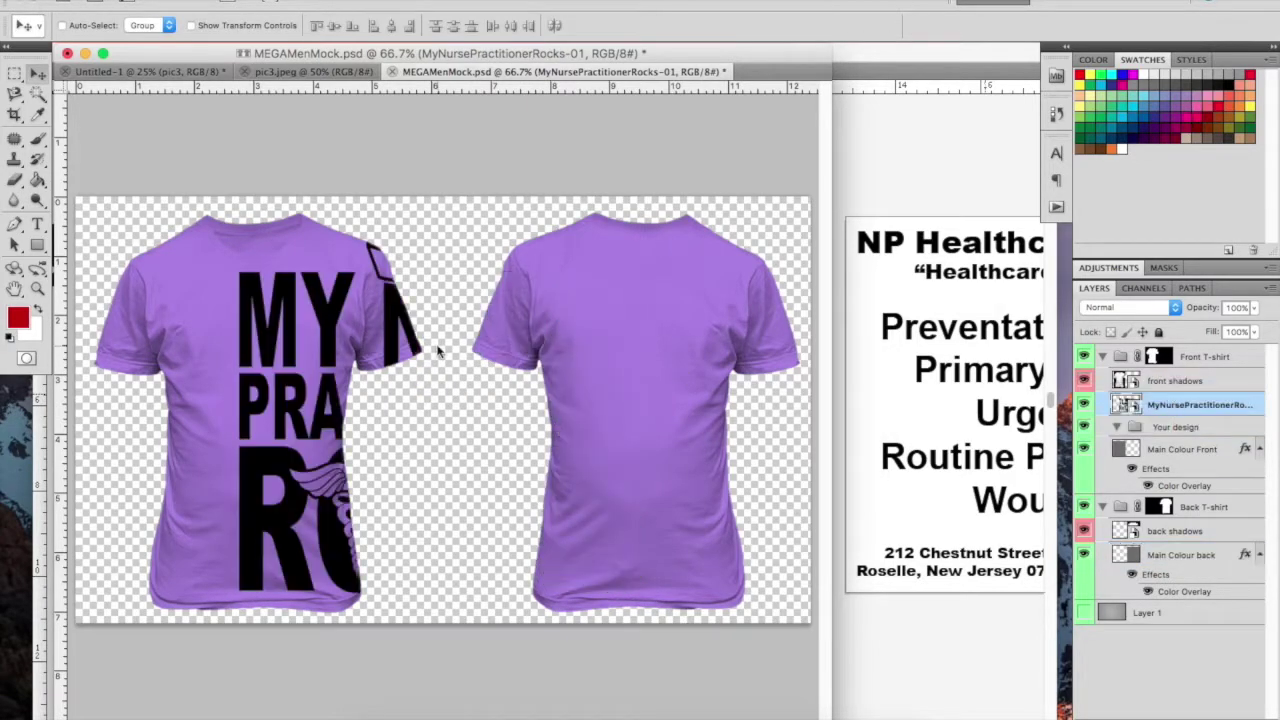
key("ctrl+t")
left_click_drag(250, 180, 283, 352)
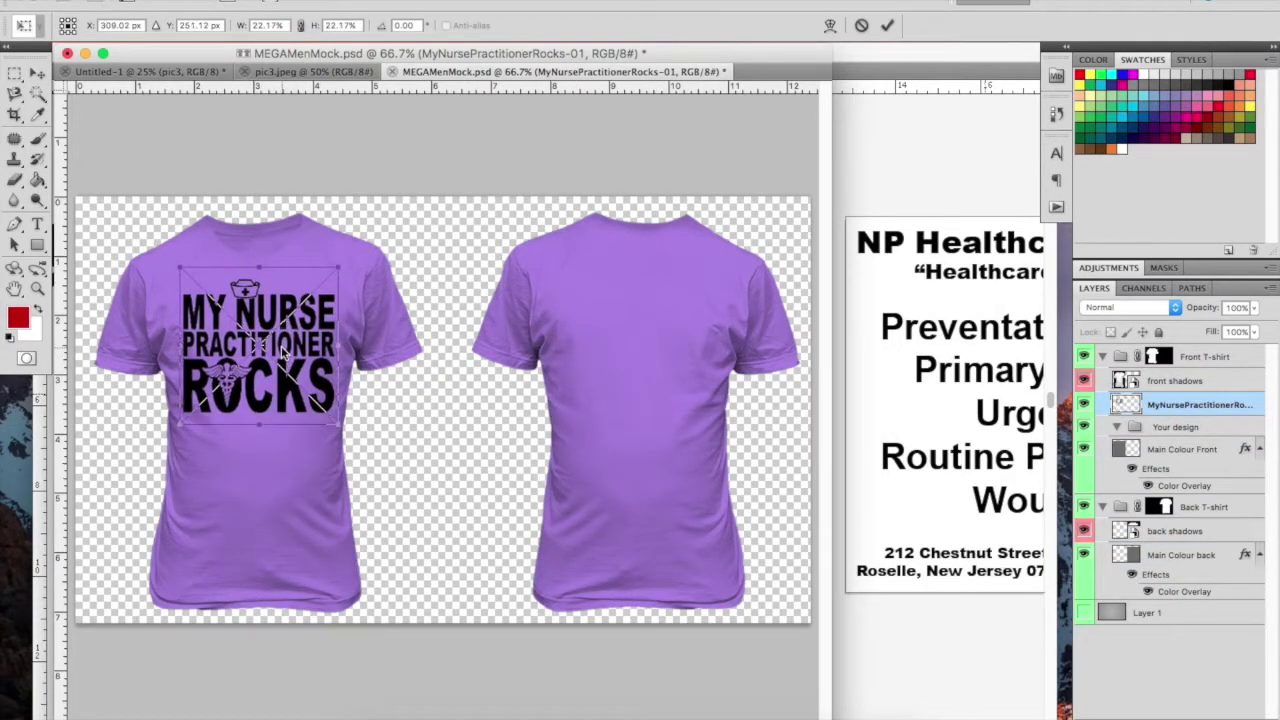
key("Return")
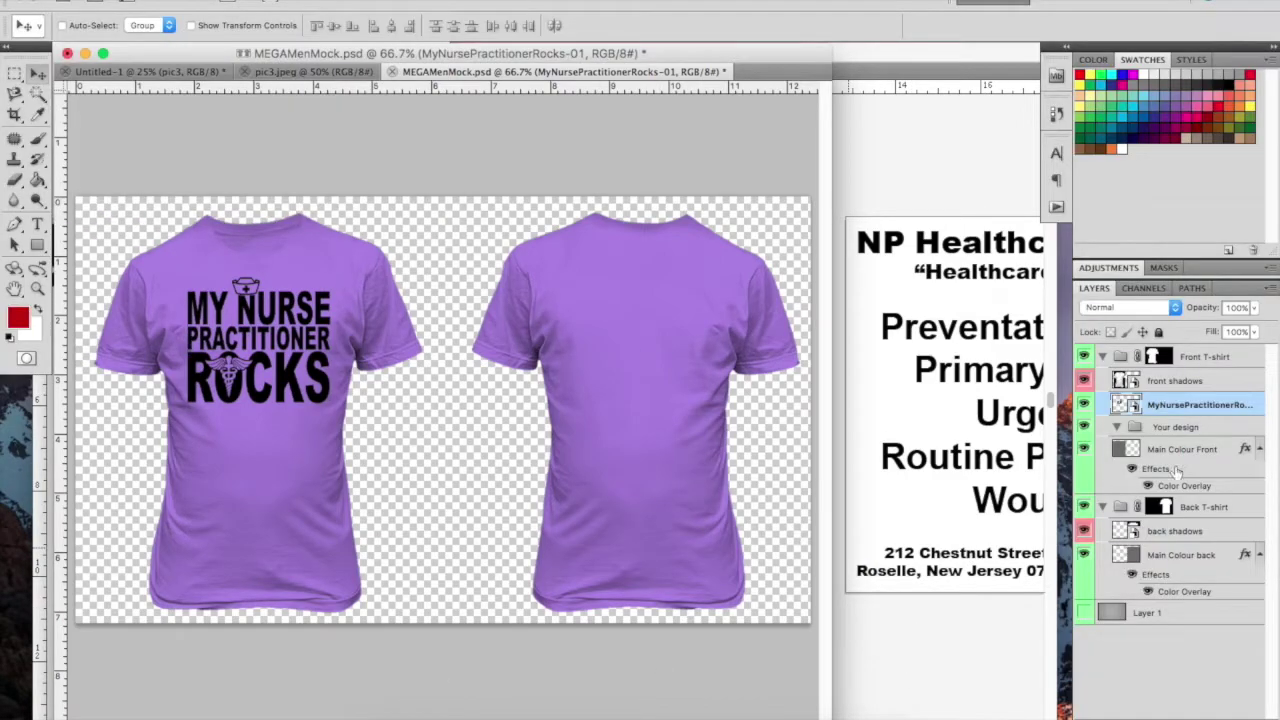
left_click(846, 710)
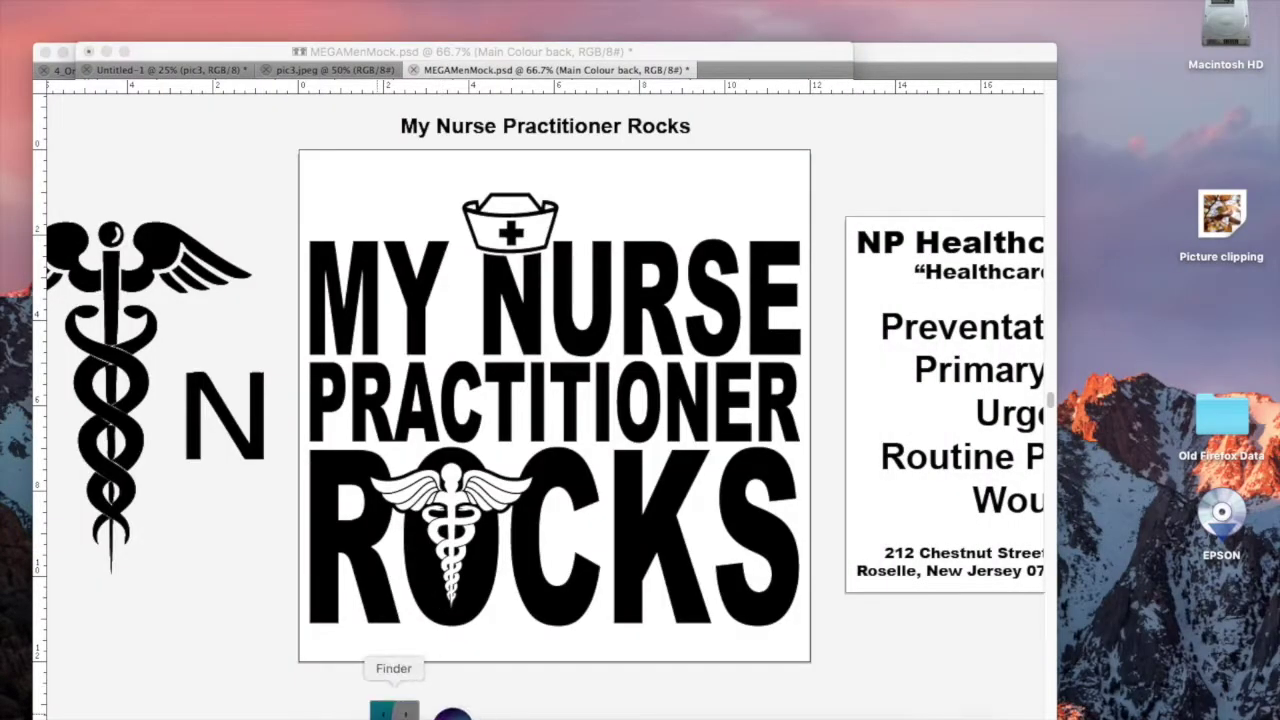
Step: Place MyNursePractitionerRocks-02.png on the back shirt, nudge it into position, then choose Save As
left_click(394, 710)
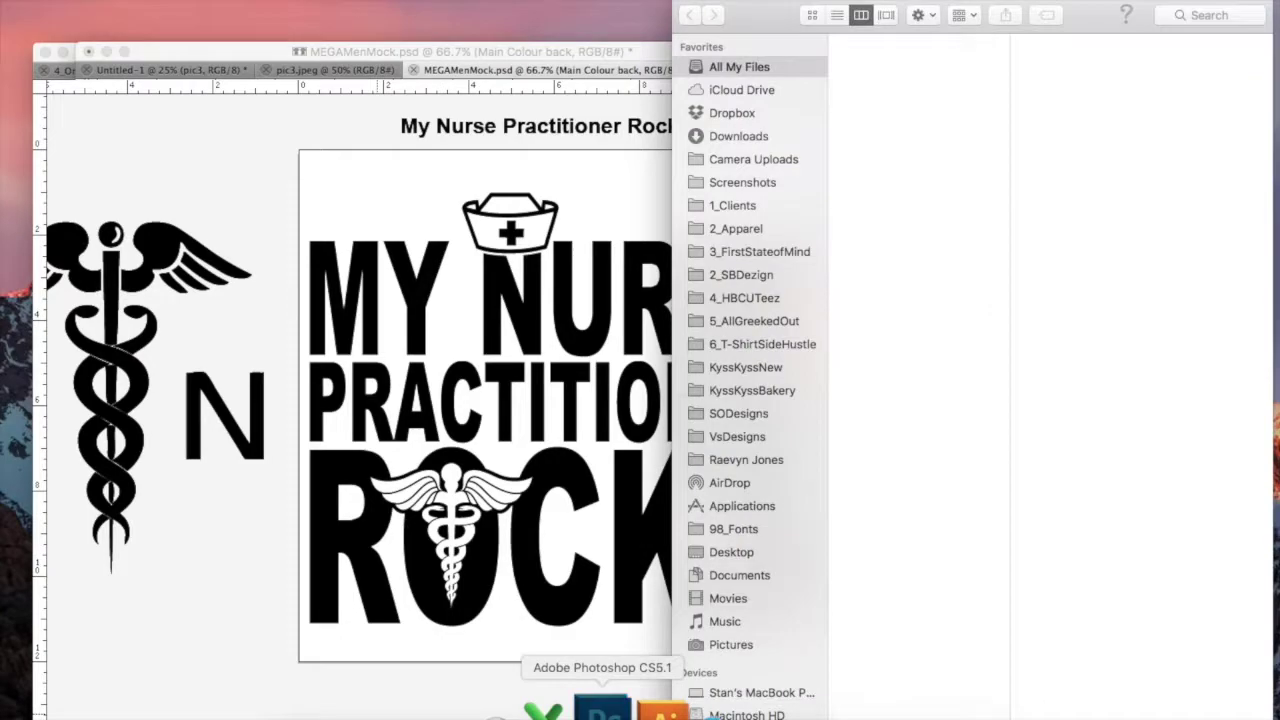
left_click(749, 230)
left_click(915, 64)
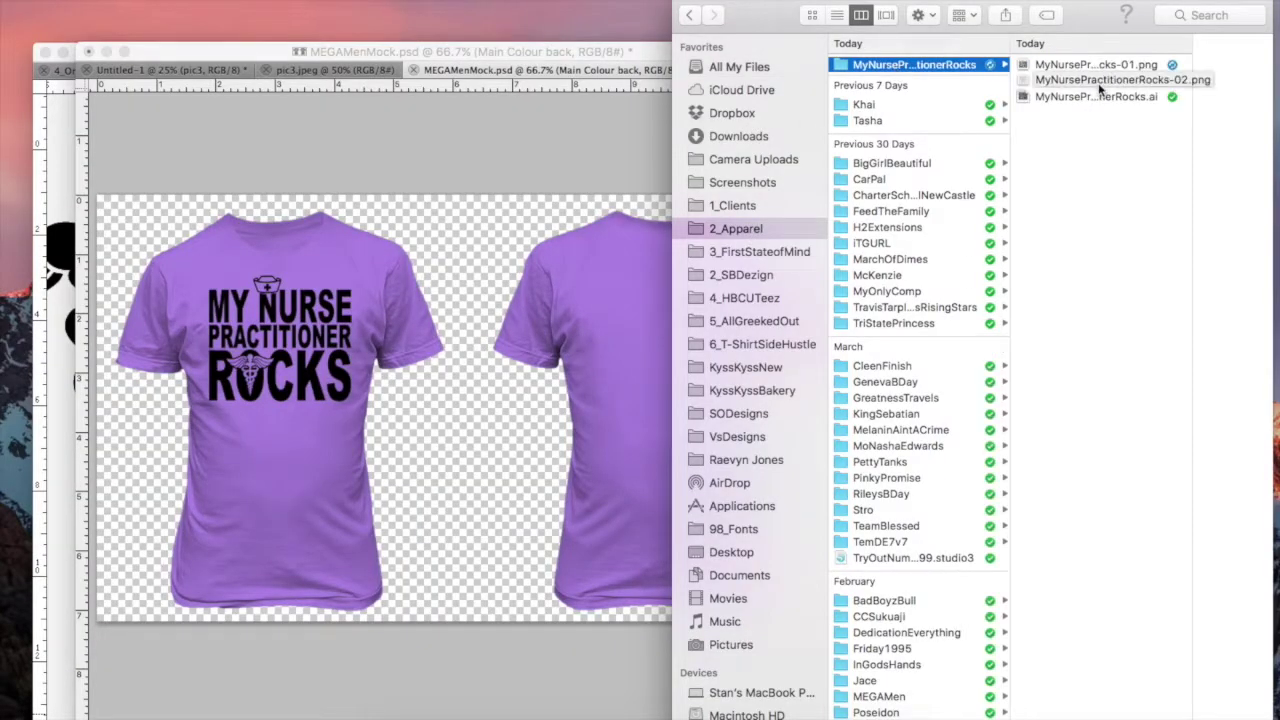
left_click_drag(1100, 64, 705, 288)
key("Return")
key("Right")
key("Right")
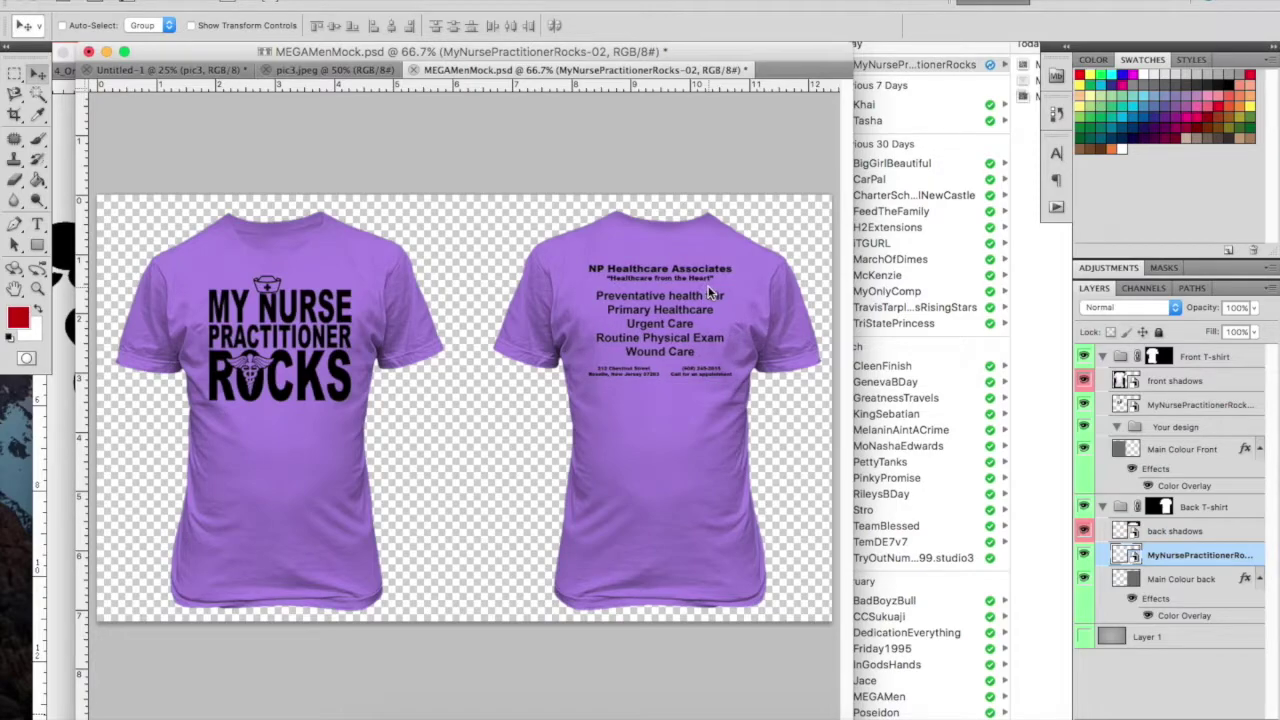
key("Down")
key("Down")
key("Down")
key("Down")
key("Down")
key("Down")
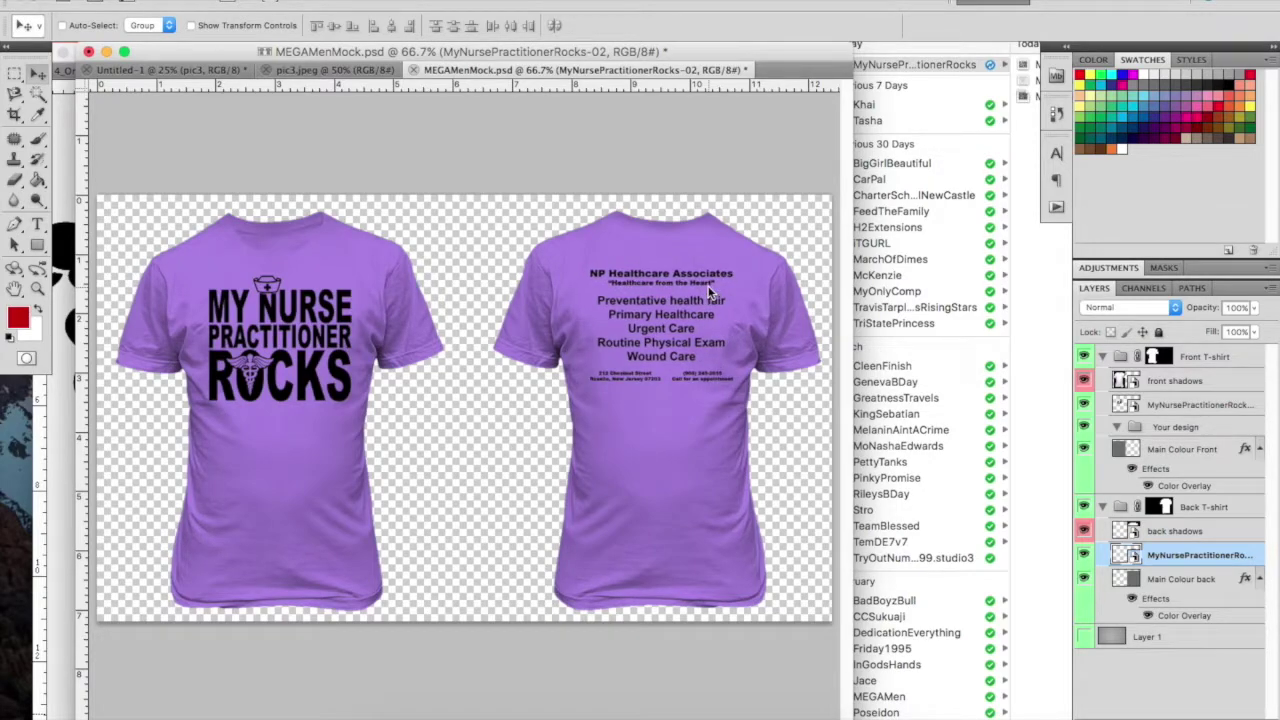
left_click(130, 3)
left_click(198, 238)
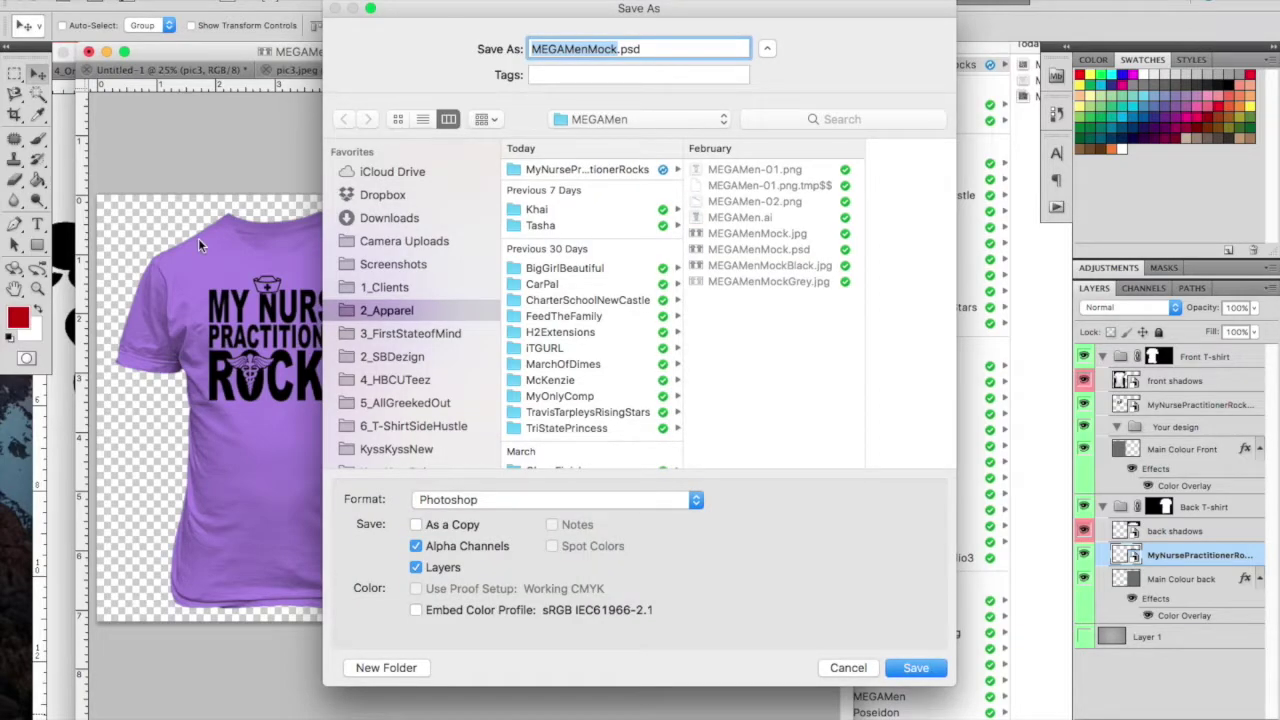
Step: Choose the MyNursePractitionerRocks folder and save the two-shirt mockup as MyNursePractitionerRocksMock.psd
left_click(567, 172)
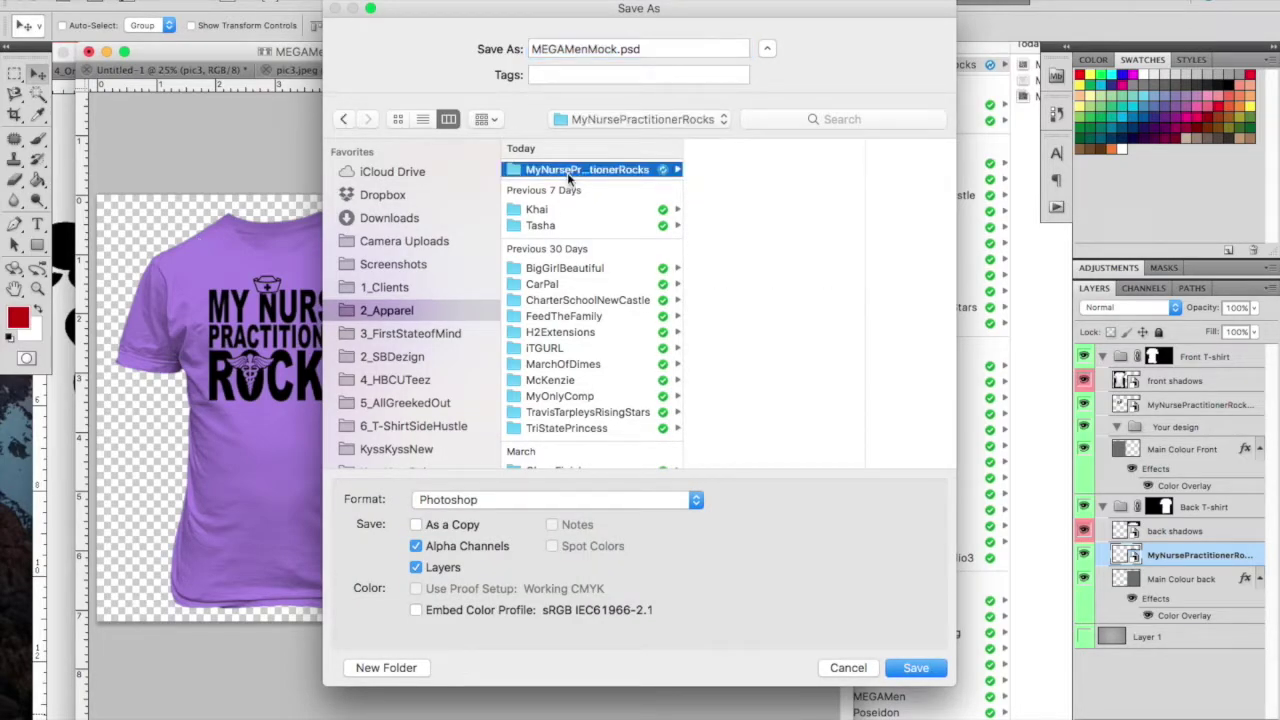
key("super+shift+g")
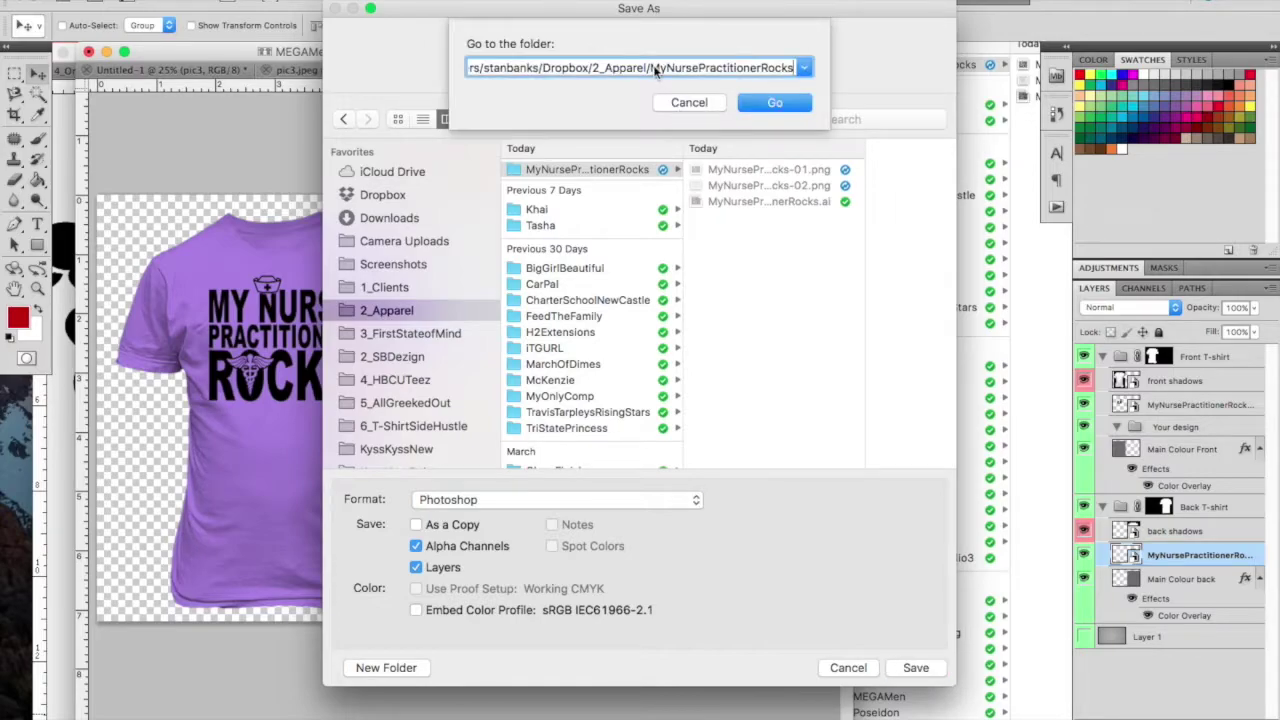
left_click(690, 103)
key("Return")
key("Return")
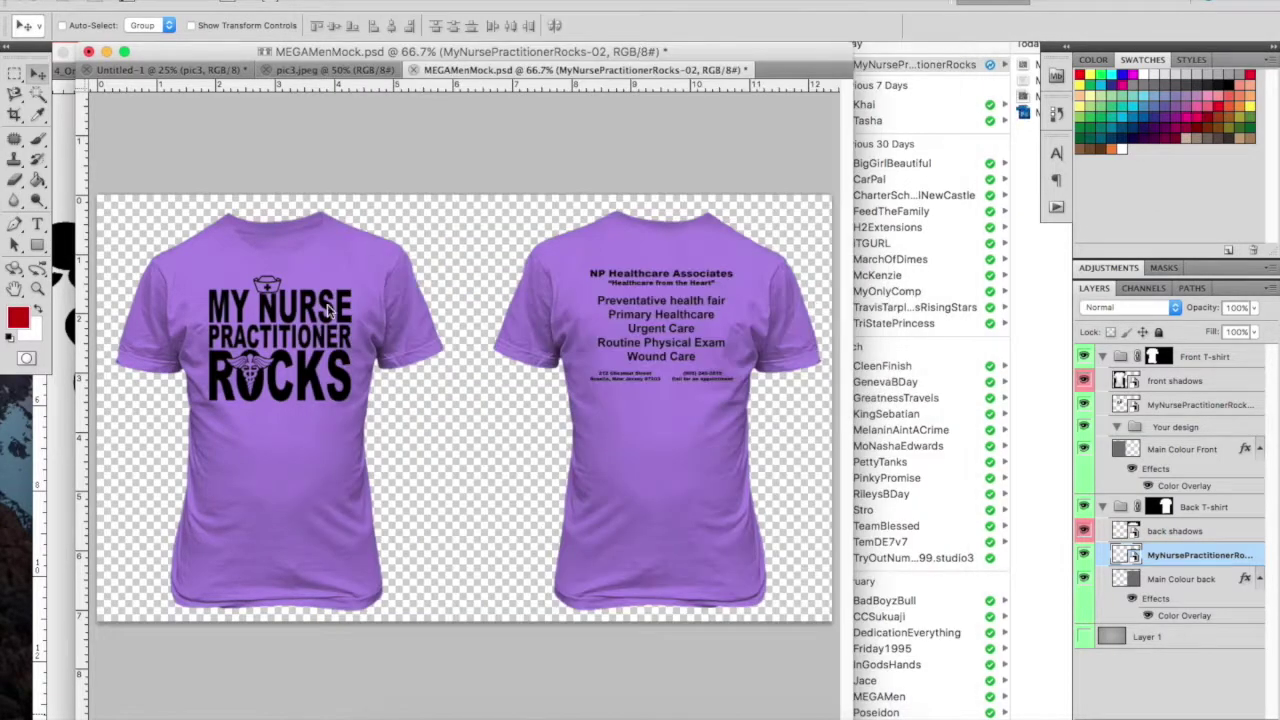
left_click(135, 2)
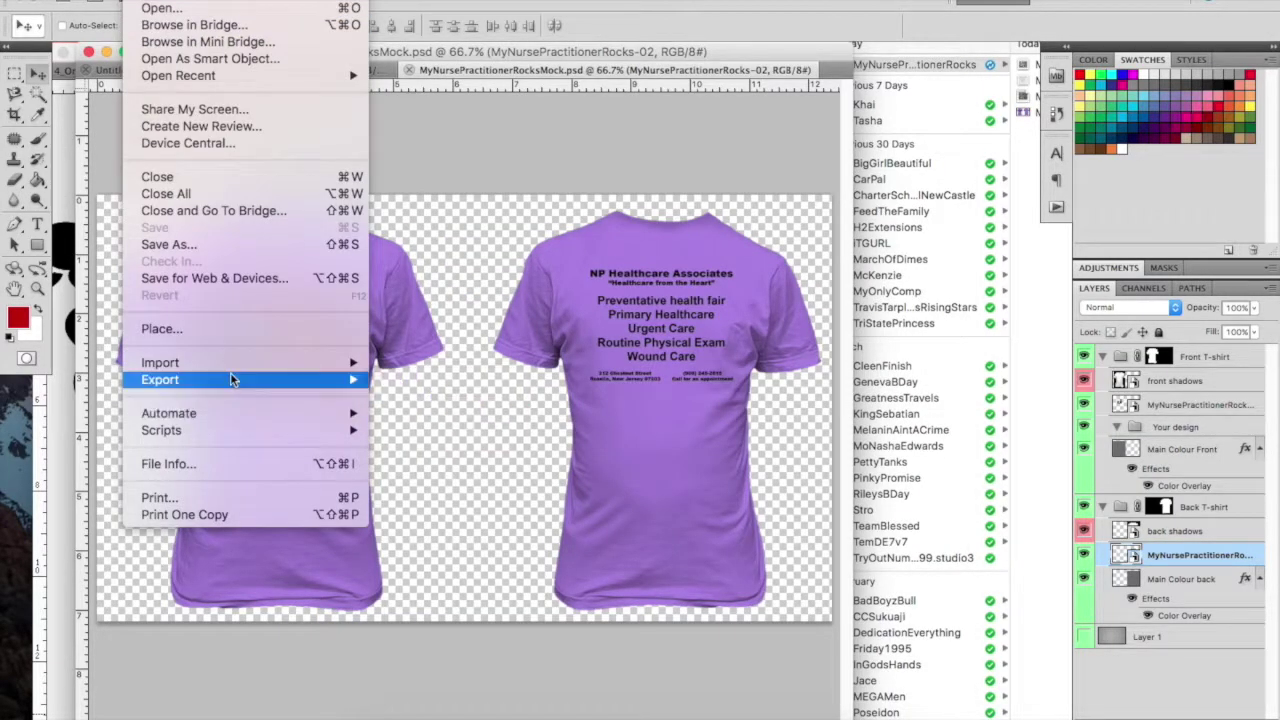